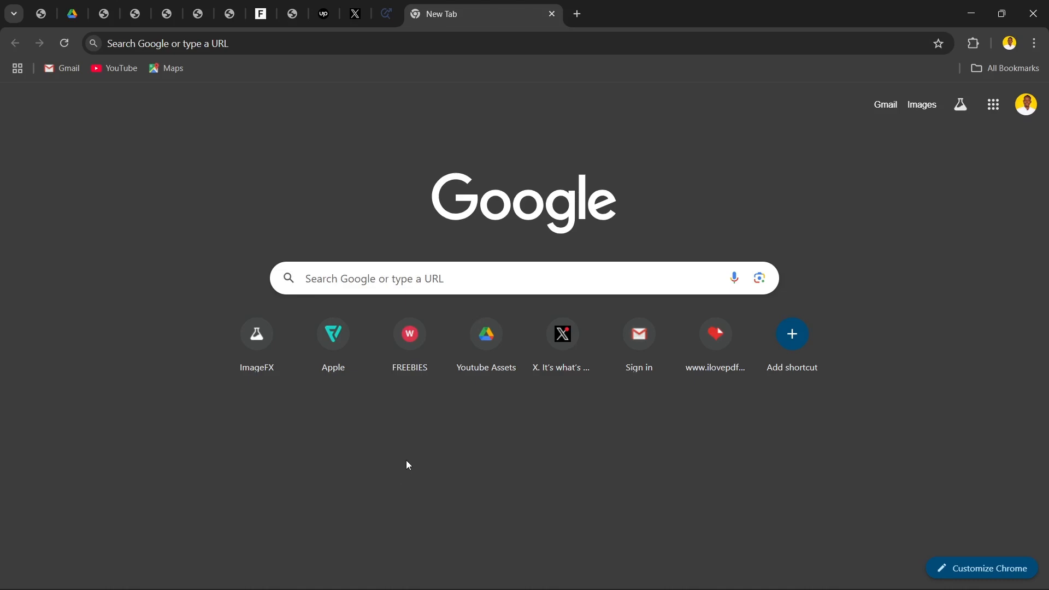
Step: Search Google for "ferris wheel", look through the image results for a suitable reference photo, and leave the browser
{"action": "left_click", "coordinate": [362, 282]}
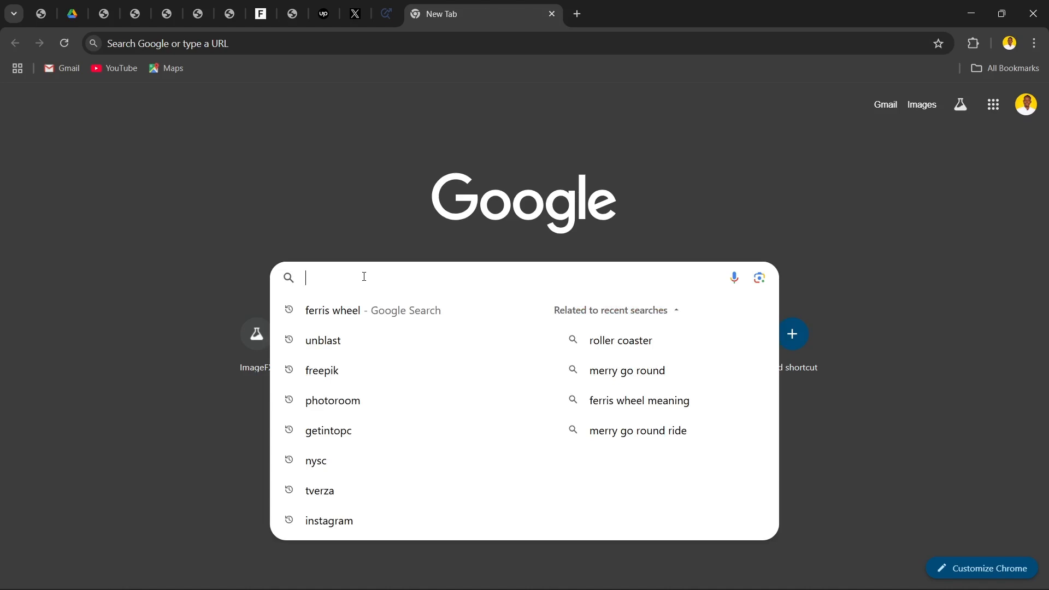
{"action": "left_click", "coordinate": [352, 310]}
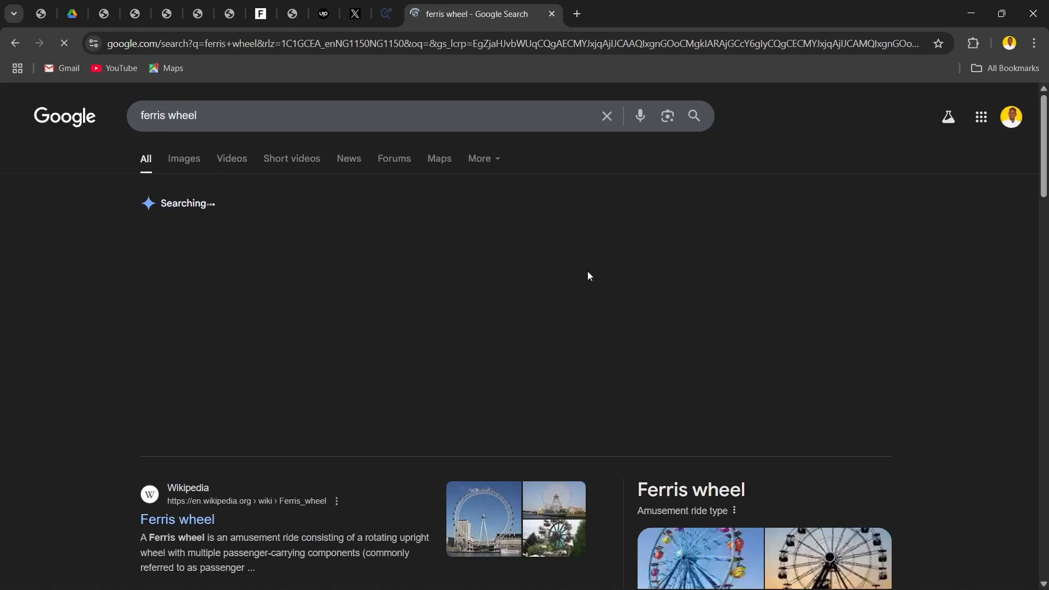
{"action": "scroll", "coordinate": [426, 303], "scroll_direction": "down", "scroll_amount": 4}
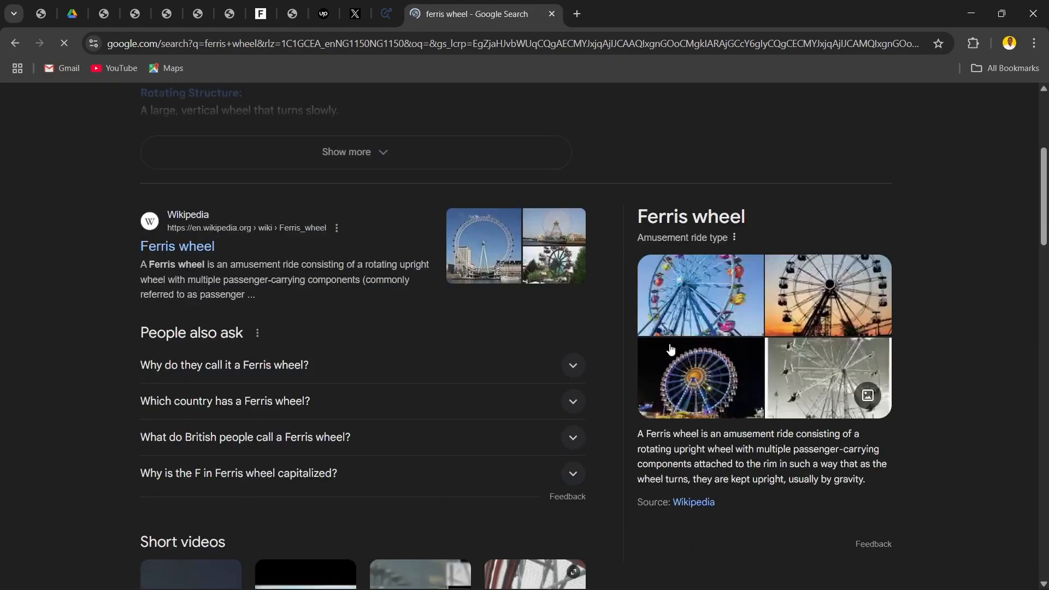
{"action": "scroll", "coordinate": [98, 348], "scroll_direction": "up", "scroll_amount": 3}
{"action": "scroll", "coordinate": [99, 353], "scroll_direction": "up", "scroll_amount": 1}
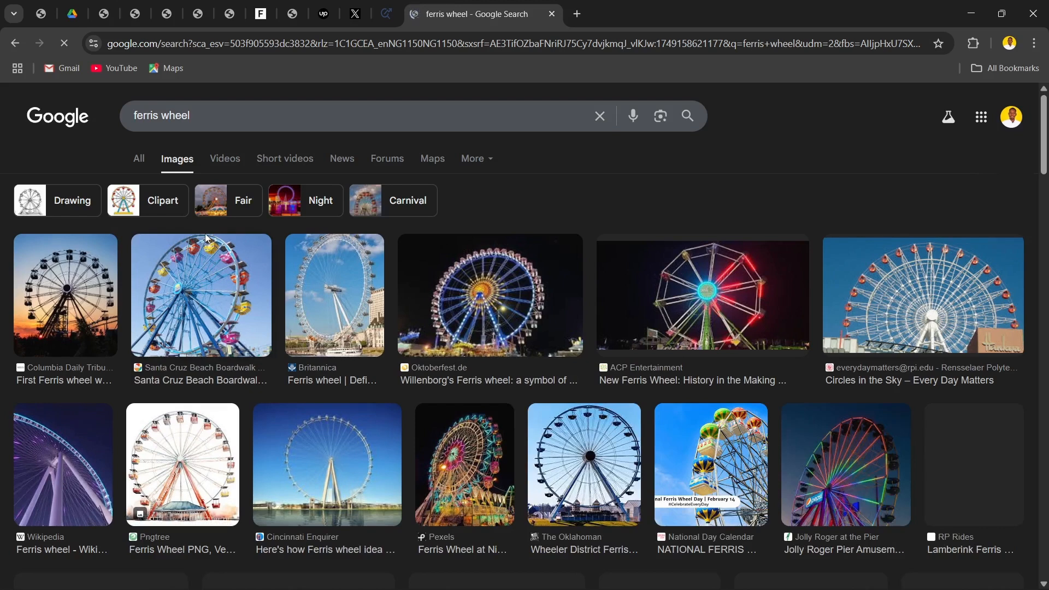
{"action": "scroll", "coordinate": [206, 236], "scroll_direction": "down", "scroll_amount": 1}
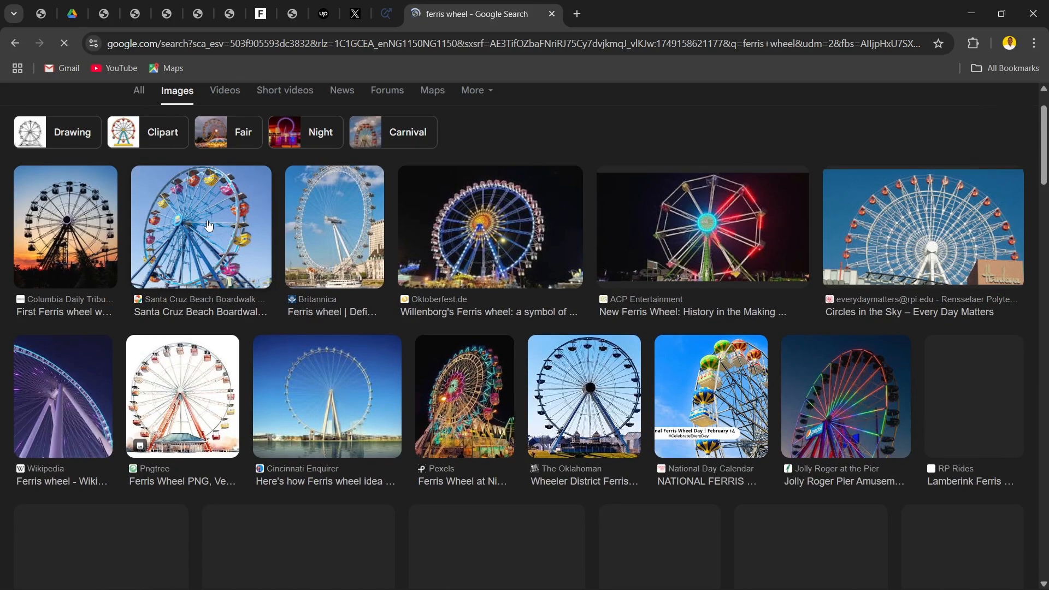
{"action": "scroll", "coordinate": [208, 222], "scroll_direction": "down", "scroll_amount": 1}
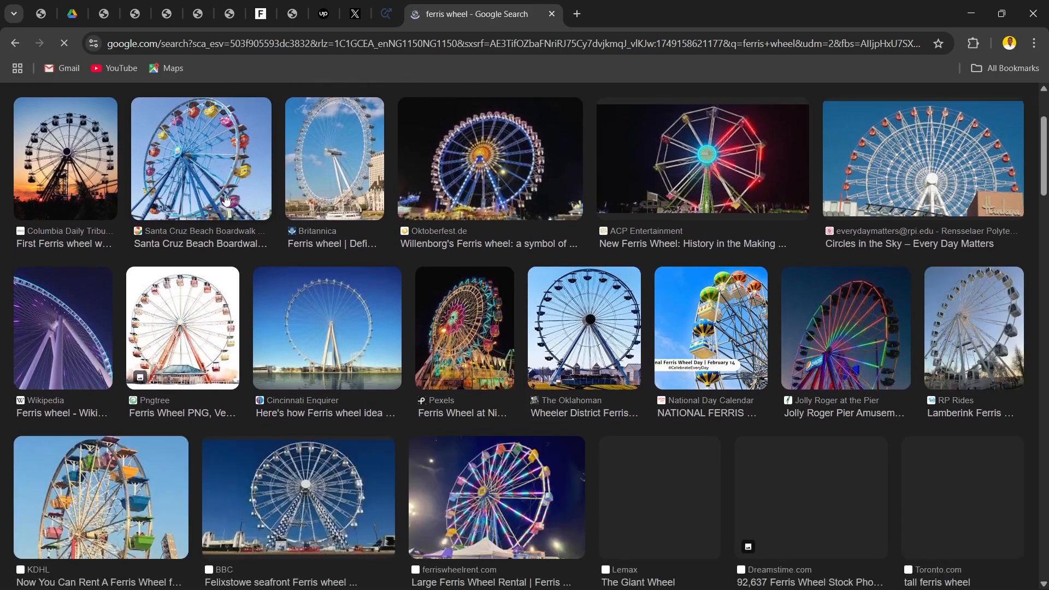
{"action": "scroll", "coordinate": [227, 202], "scroll_direction": "up", "scroll_amount": 2}
{"action": "scroll", "coordinate": [221, 264], "scroll_direction": "down", "scroll_amount": 5}
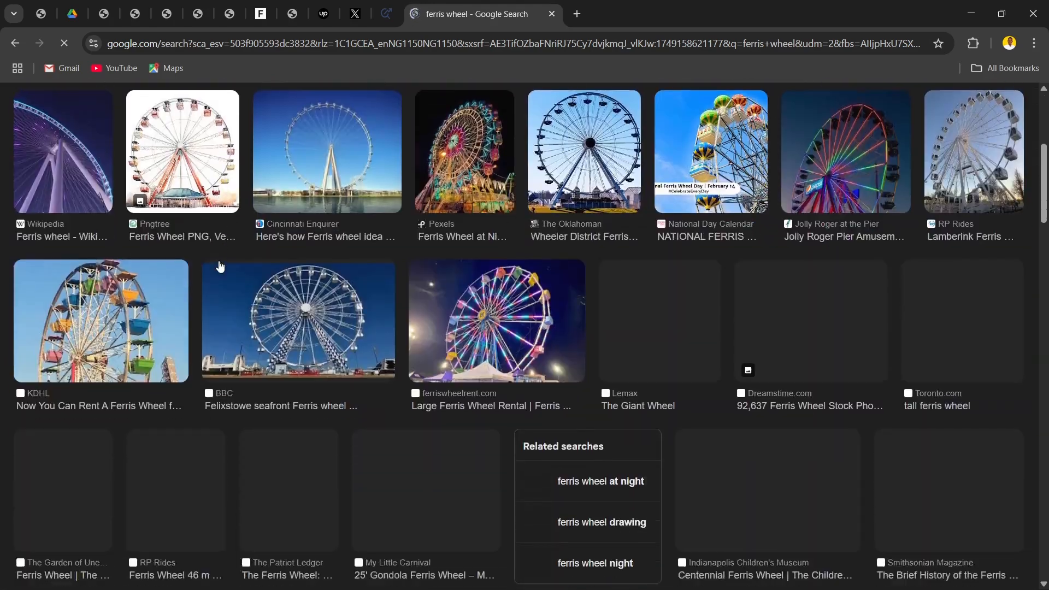
{"action": "scroll", "coordinate": [221, 264], "scroll_direction": "up", "scroll_amount": 5}
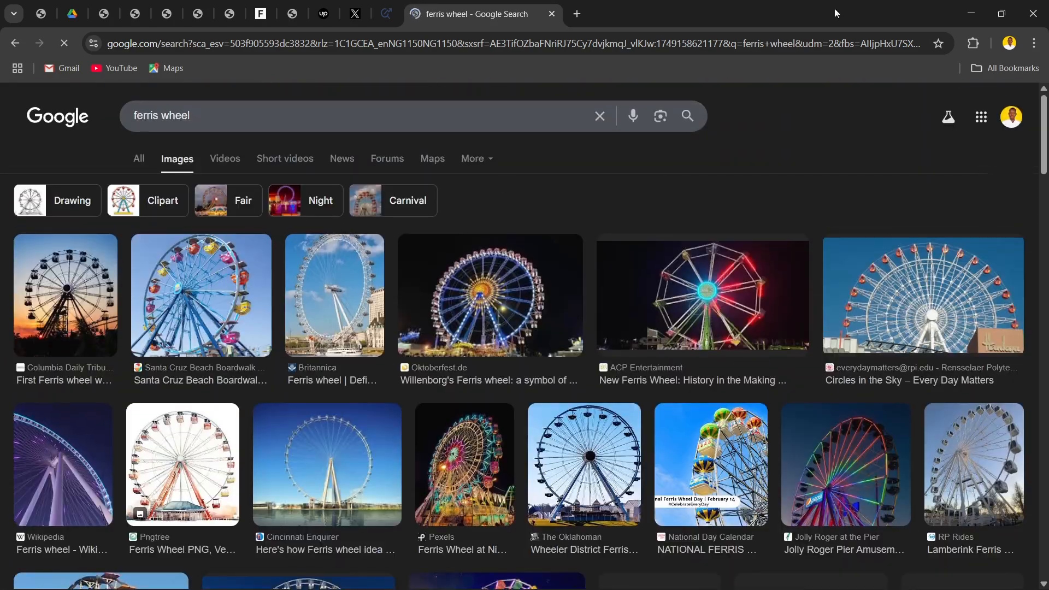
{"action": "left_click", "coordinate": [1031, 10]}
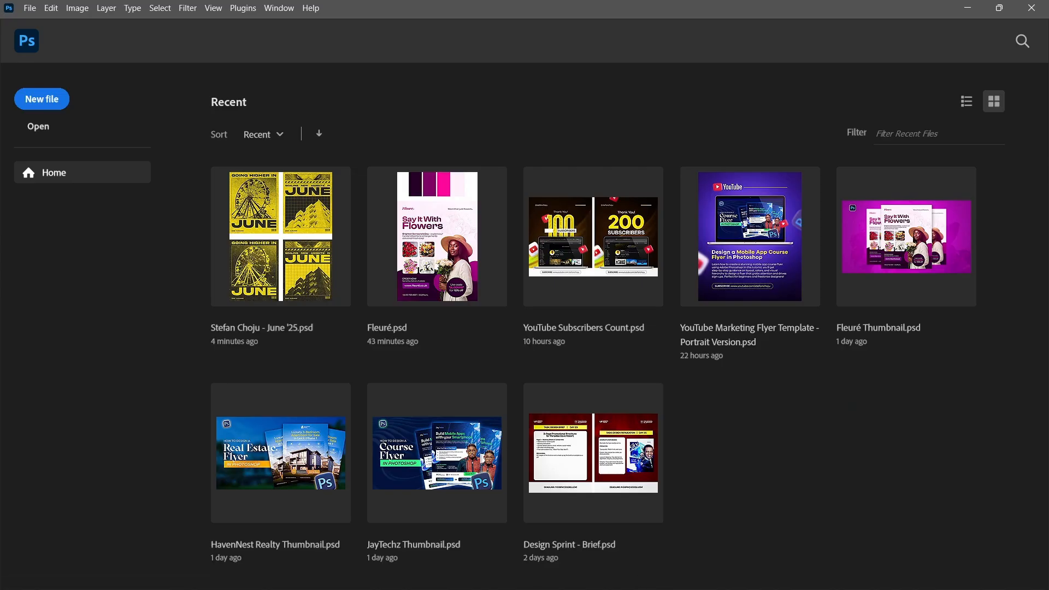
Step: Open the June Assets folder on the desktop and view its DreamWheel ferris wheel photo at full window size
{"action": "left_click", "coordinate": [420, 575]}
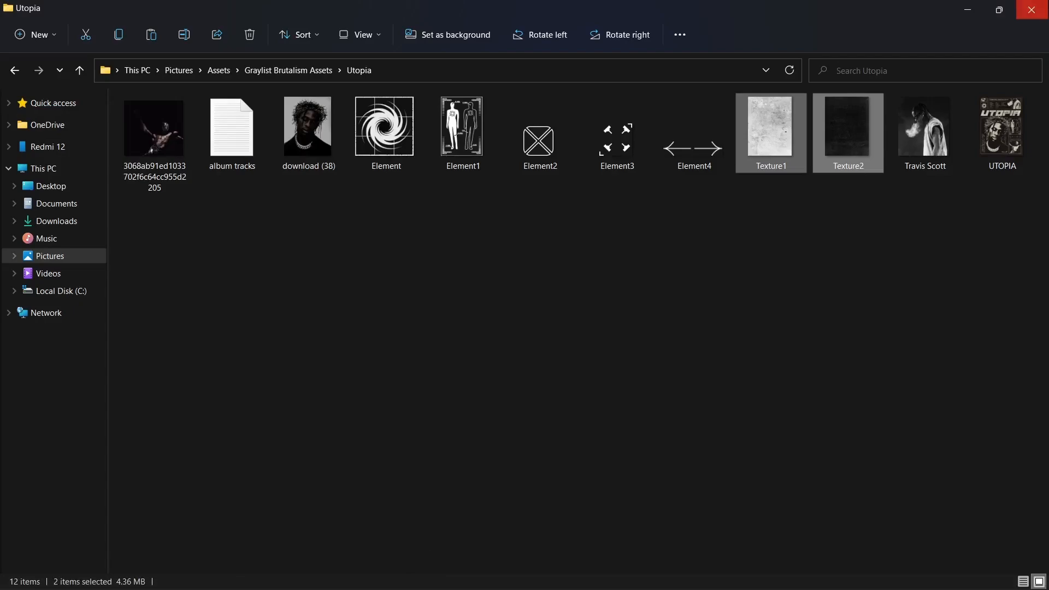
{"action": "left_click", "coordinate": [972, 14]}
{"action": "left_click", "coordinate": [965, 12]}
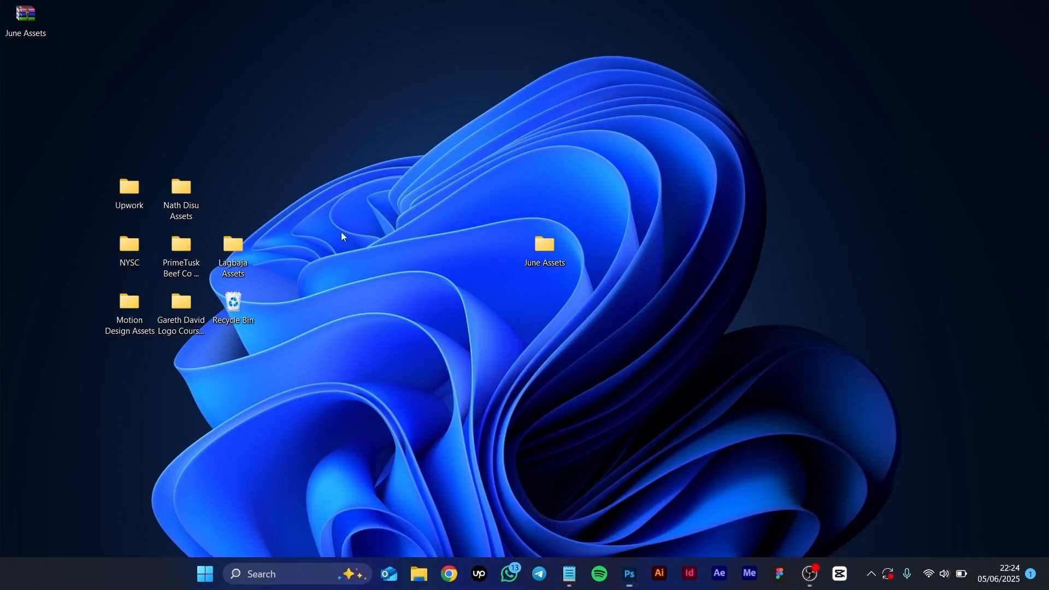
{"action": "double_click", "coordinate": [554, 249]}
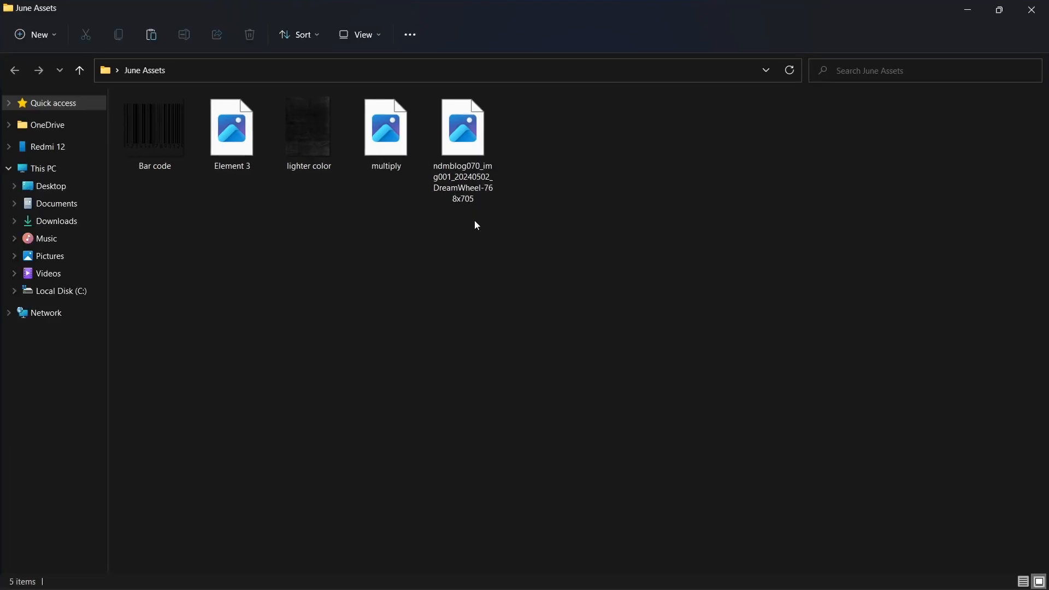
{"action": "double_click", "coordinate": [461, 136]}
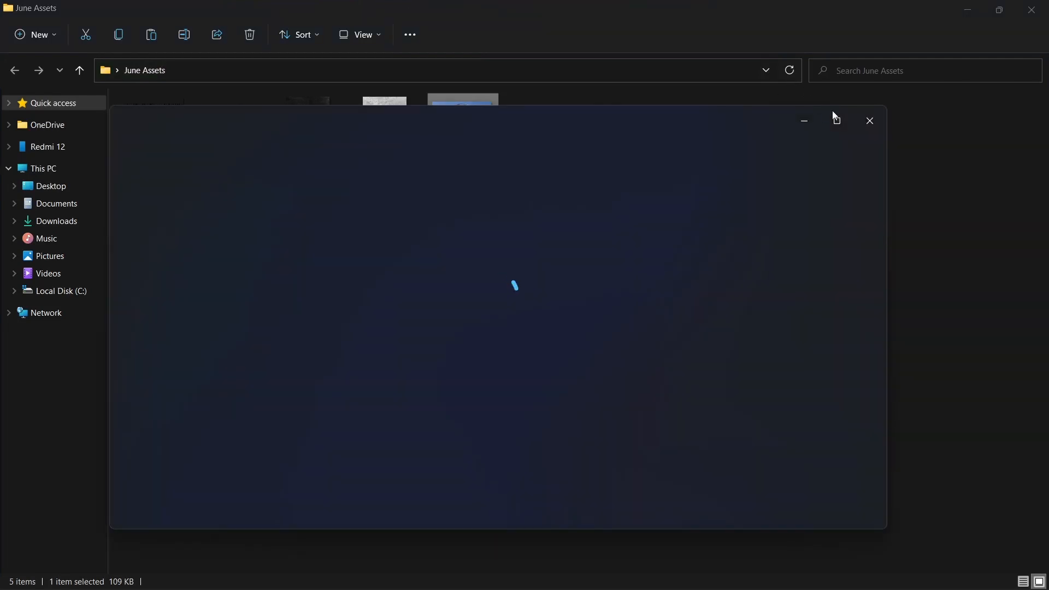
{"action": "left_click", "coordinate": [832, 121]}
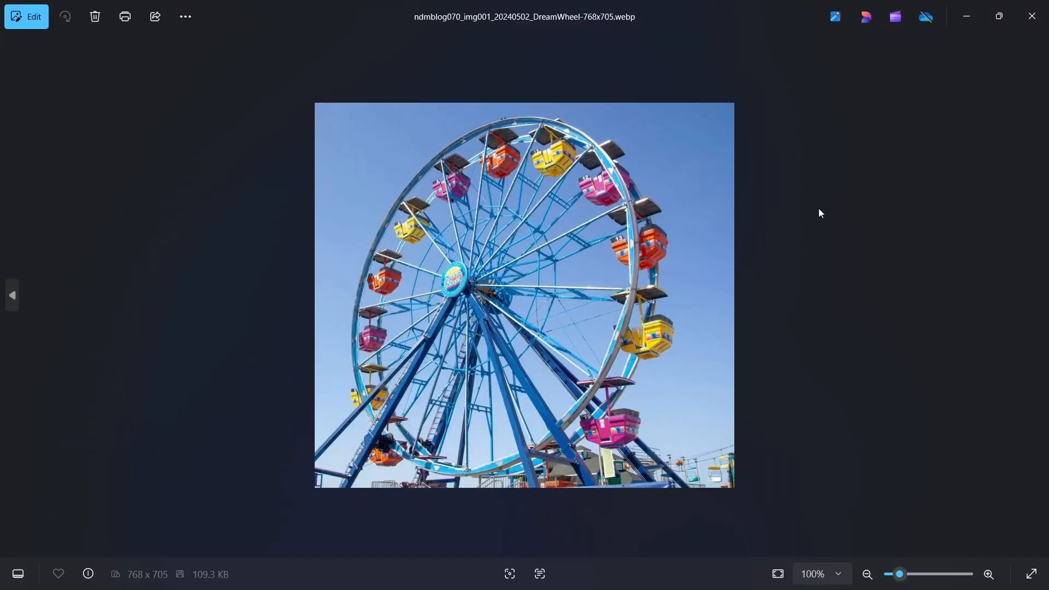
{"action": "left_click", "coordinate": [966, 16]}
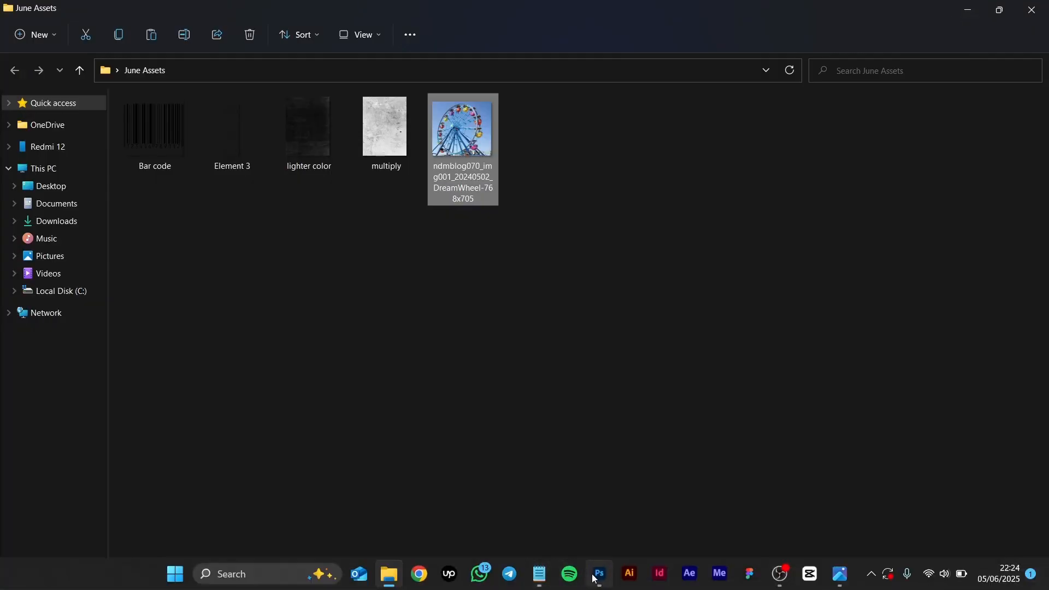
Step: Switch to Photoshop and create a 1080 x 1350 px RGB document at 72 ppi with a white background
{"action": "left_click", "coordinate": [600, 574]}
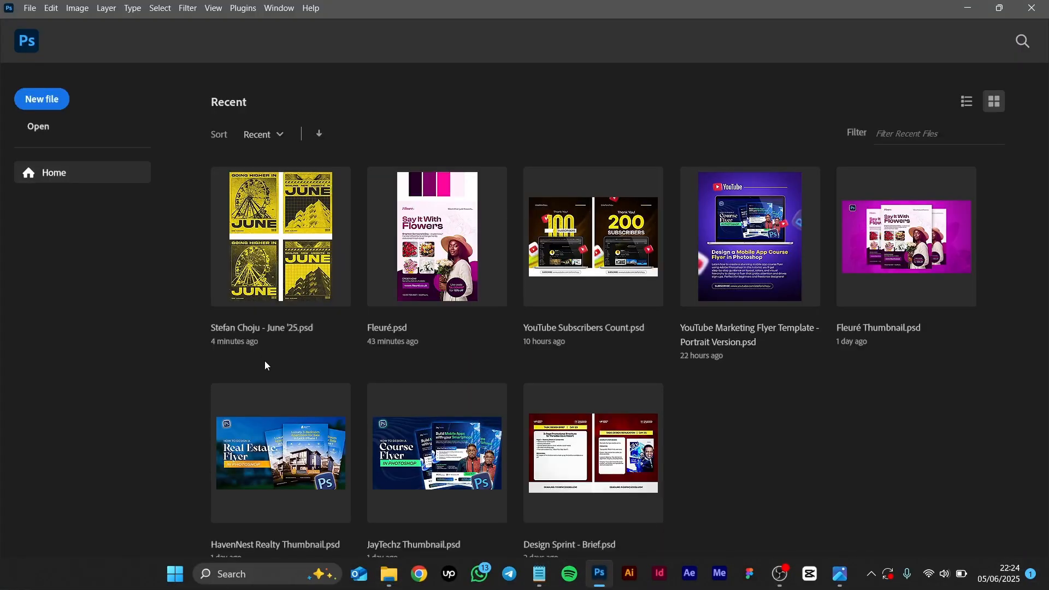
{"action": "left_click", "coordinate": [39, 104]}
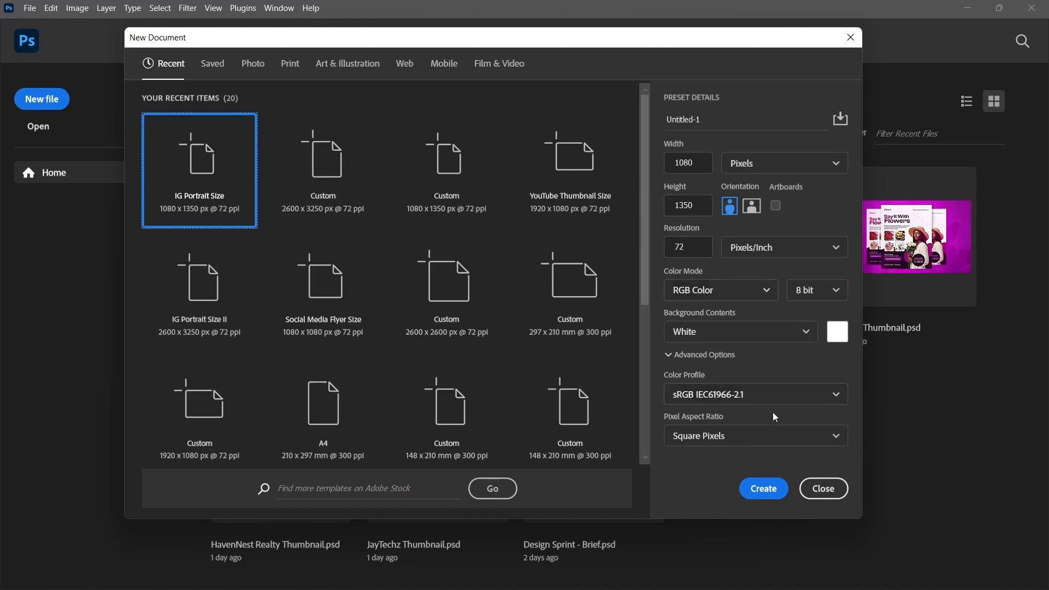
{"action": "left_click", "coordinate": [762, 488]}
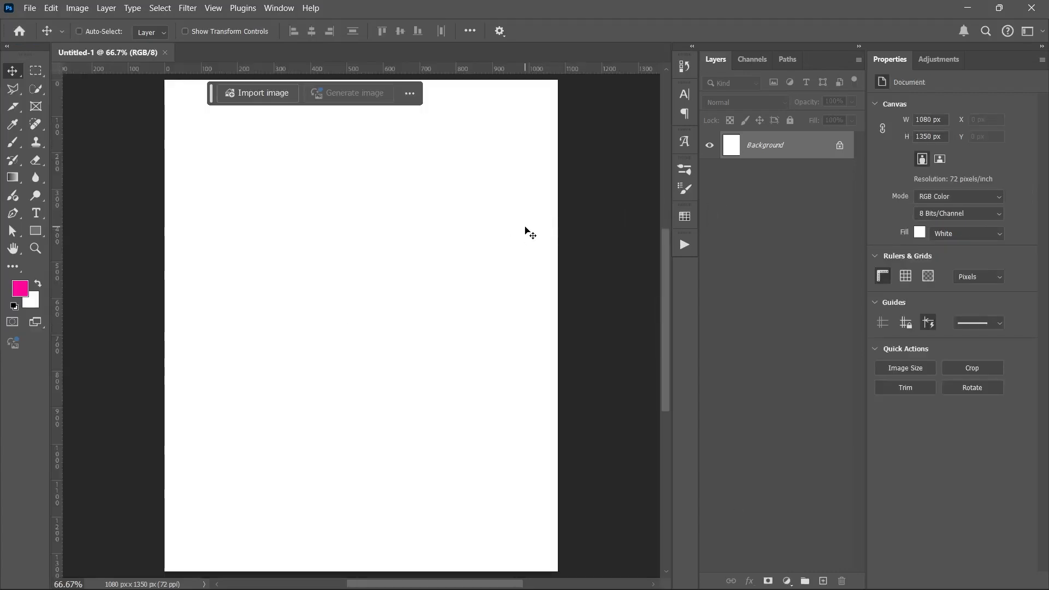
{"action": "scroll", "coordinate": [530, 234], "scroll_direction": "down", "scroll_amount": 1}
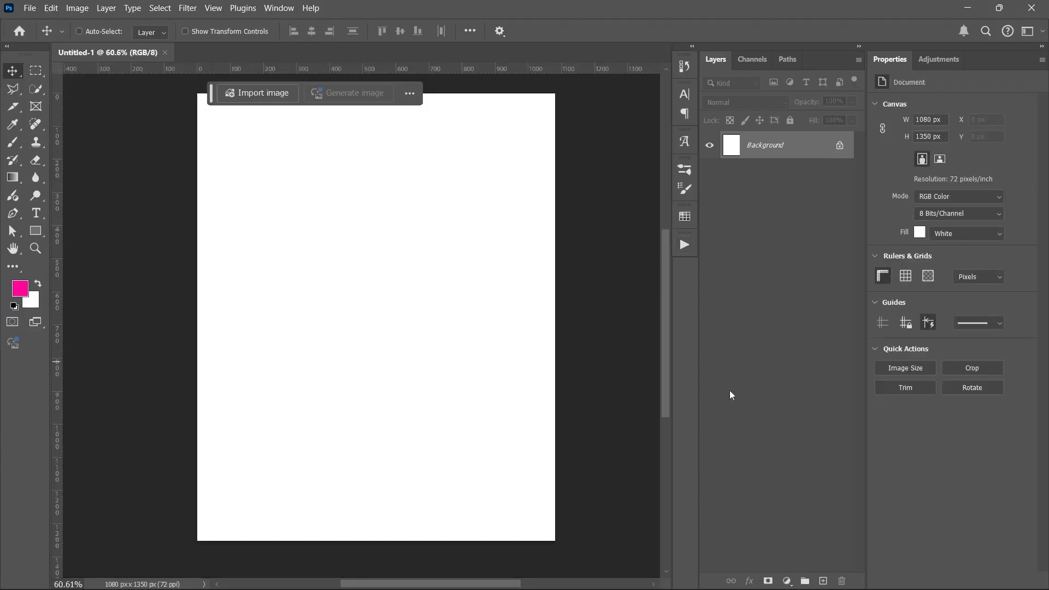
Step: Add a white Solid Color fill layer and delete the original Background layer
{"action": "left_click", "coordinate": [38, 283]}
{"action": "left_click", "coordinate": [788, 580]}
{"action": "left_click", "coordinate": [812, 339]}
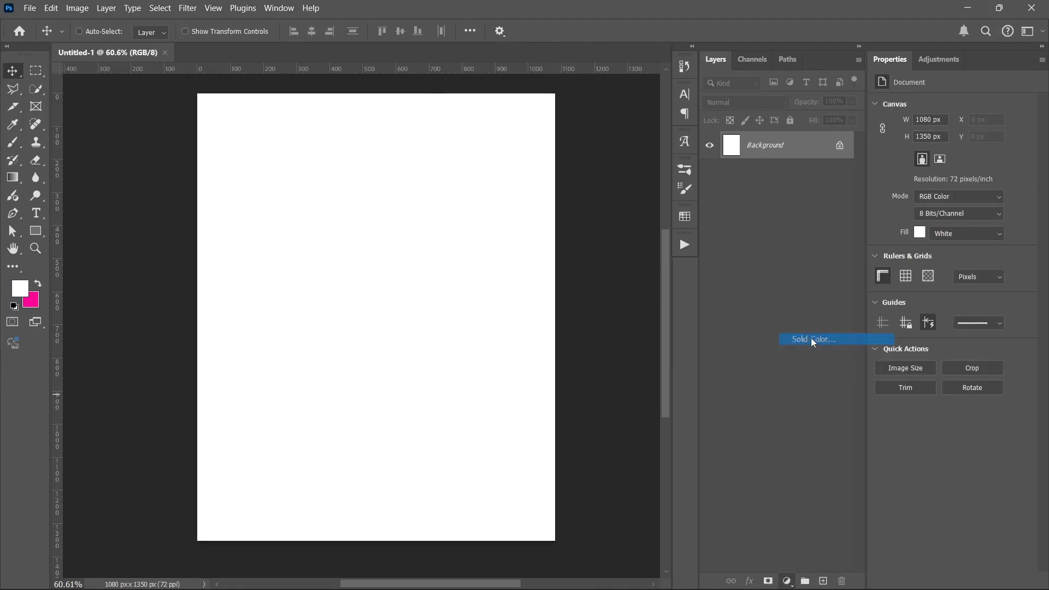
{"action": "left_click", "coordinate": [955, 289]}
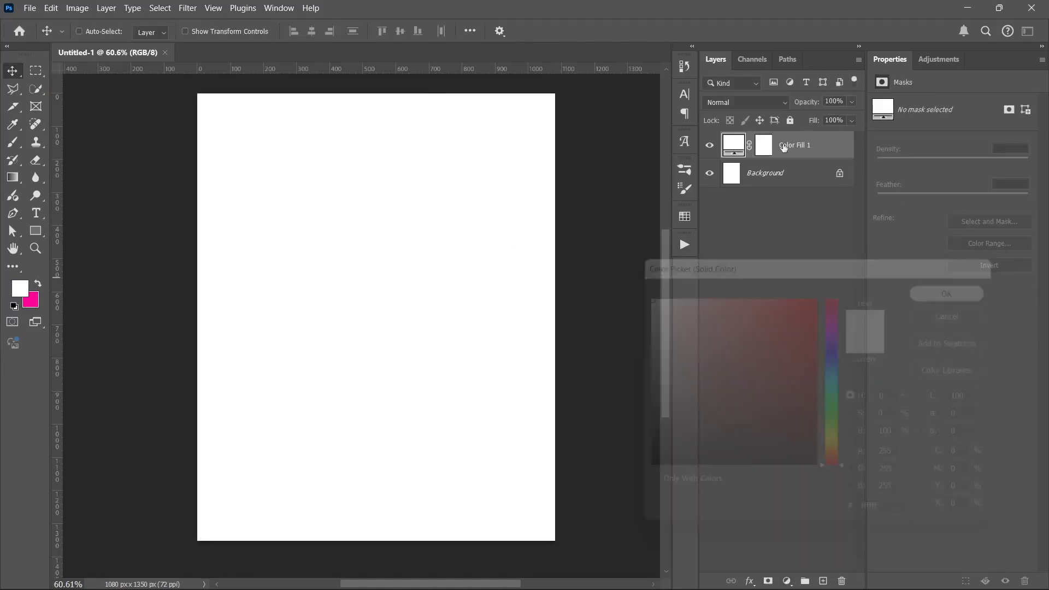
{"action": "left_click", "coordinate": [839, 174]}
{"action": "key", "text": "Delete"}
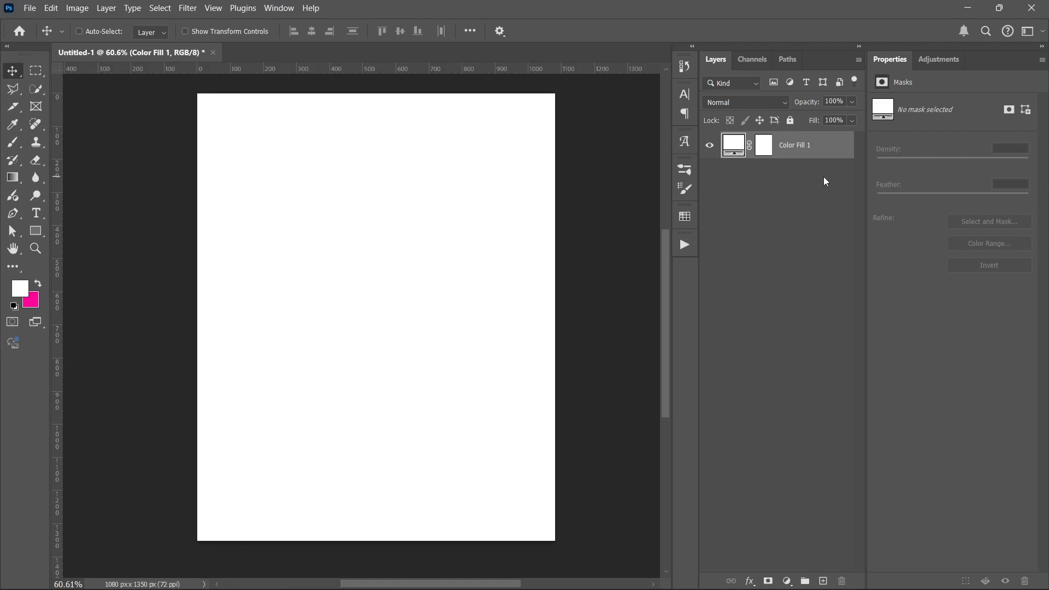
{"action": "left_click", "coordinate": [797, 192]}
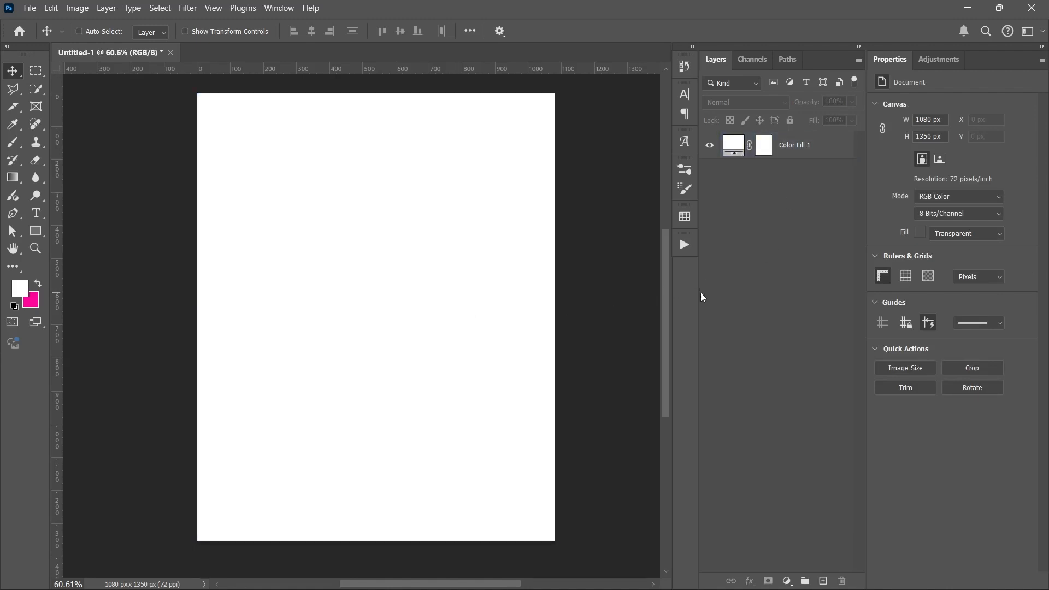
Step: Draw a square about 63 px wide near the canvas's upper-left corner and fill it with red ff0000
{"action": "scroll", "coordinate": [272, 280], "scroll_direction": "up", "scroll_amount": 1}
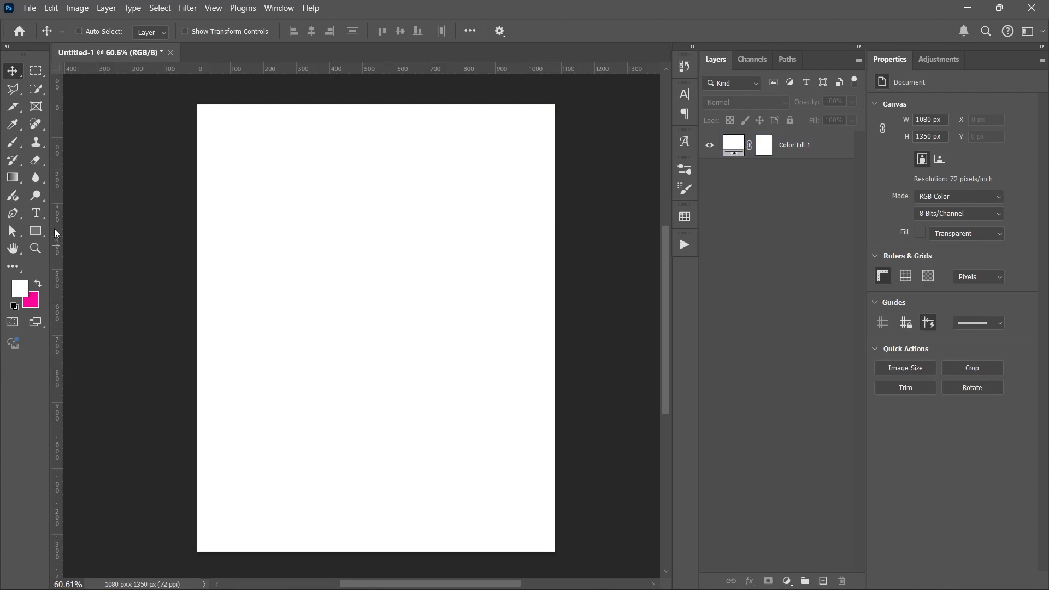
{"action": "left_click", "coordinate": [35, 231]}
{"action": "left_click_drag", "start_coordinate": [217, 165], "coordinate": [231, 180]}
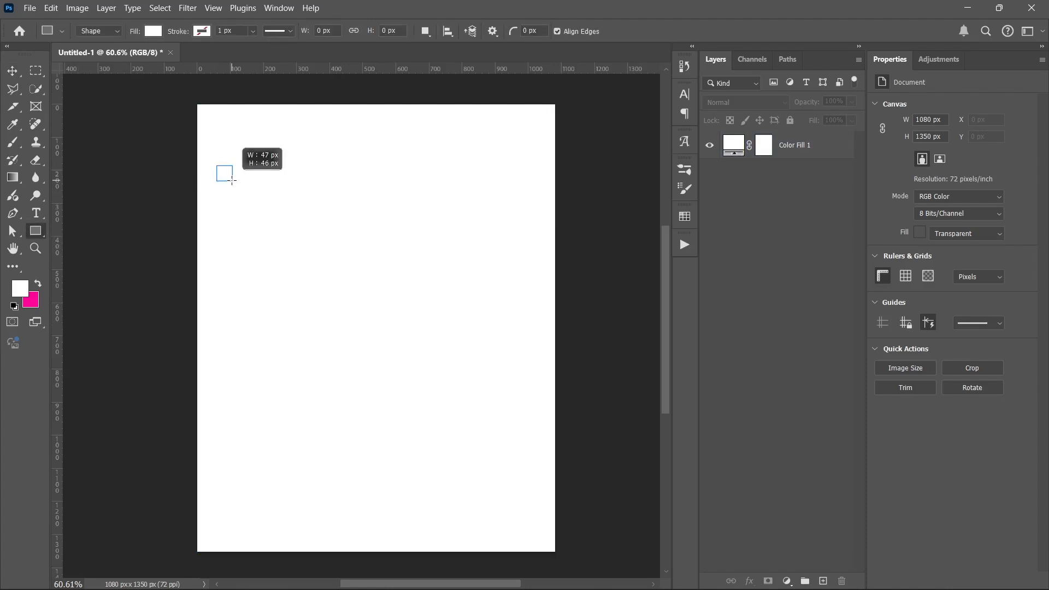
{"action": "left_click_drag", "start_coordinate": [232, 181], "coordinate": [270, 187]}
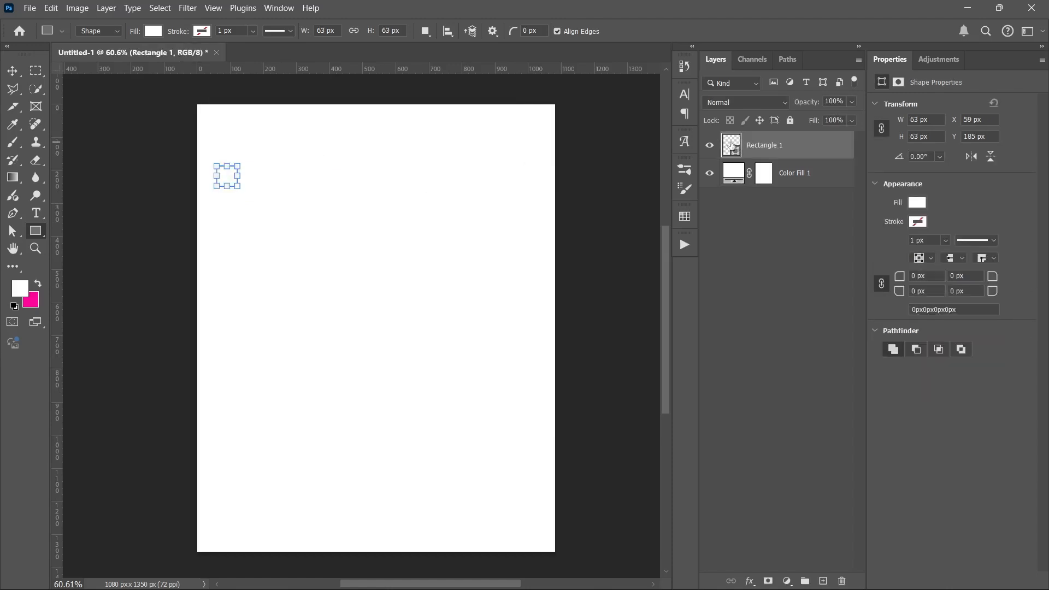
{"action": "double_click", "coordinate": [729, 146]}
{"action": "type", "text": "ff0000"}
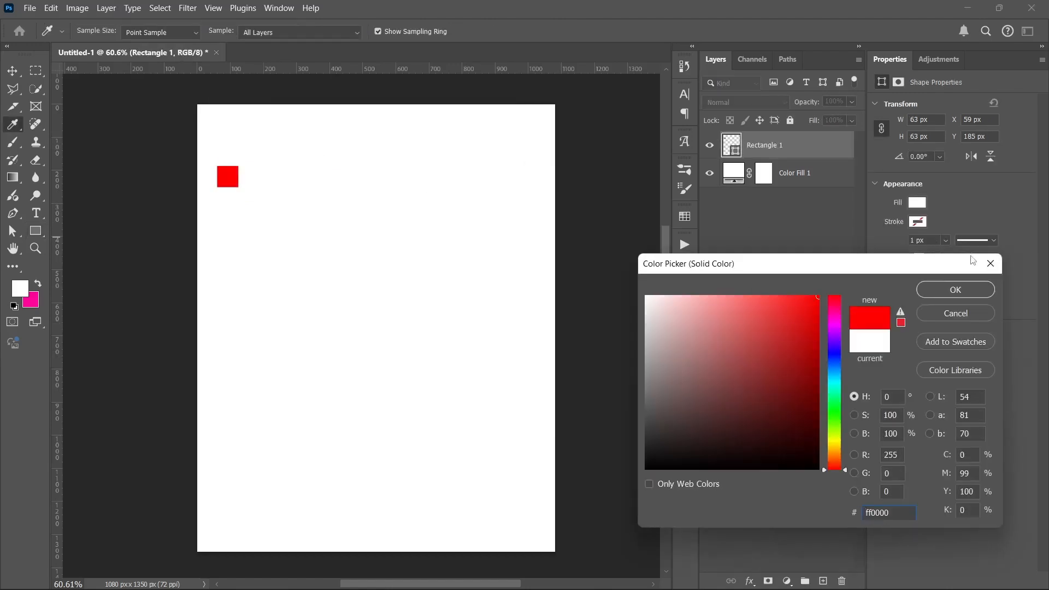
{"action": "left_click", "coordinate": [955, 290]}
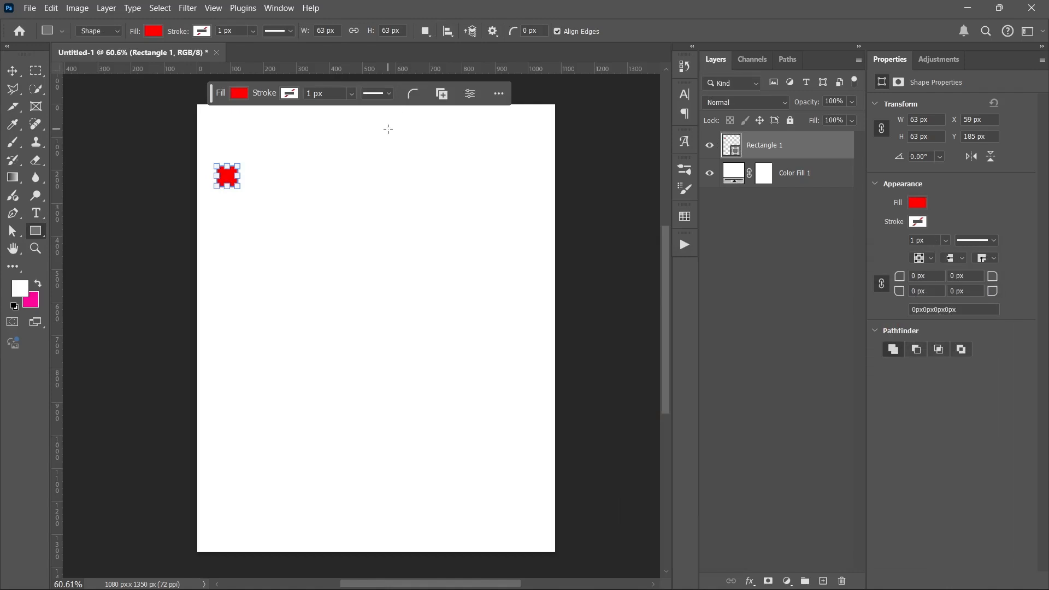
Step: Set alignment relative to the canvas and align the red square to the canvas's left and top edges
{"action": "key", "text": "c"}
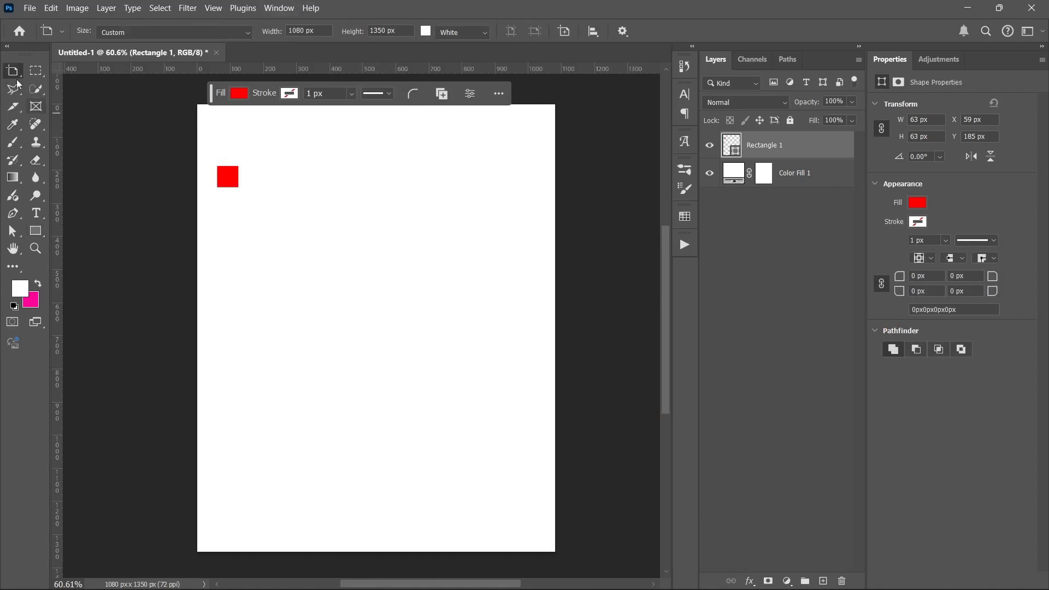
{"action": "key", "text": "v"}
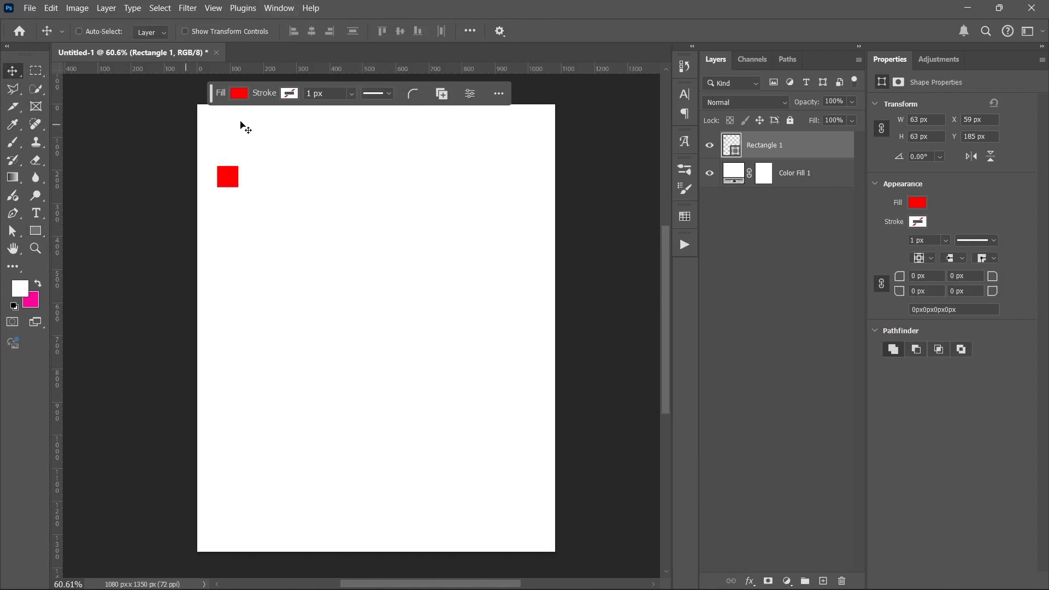
{"action": "left_click", "coordinate": [469, 28]}
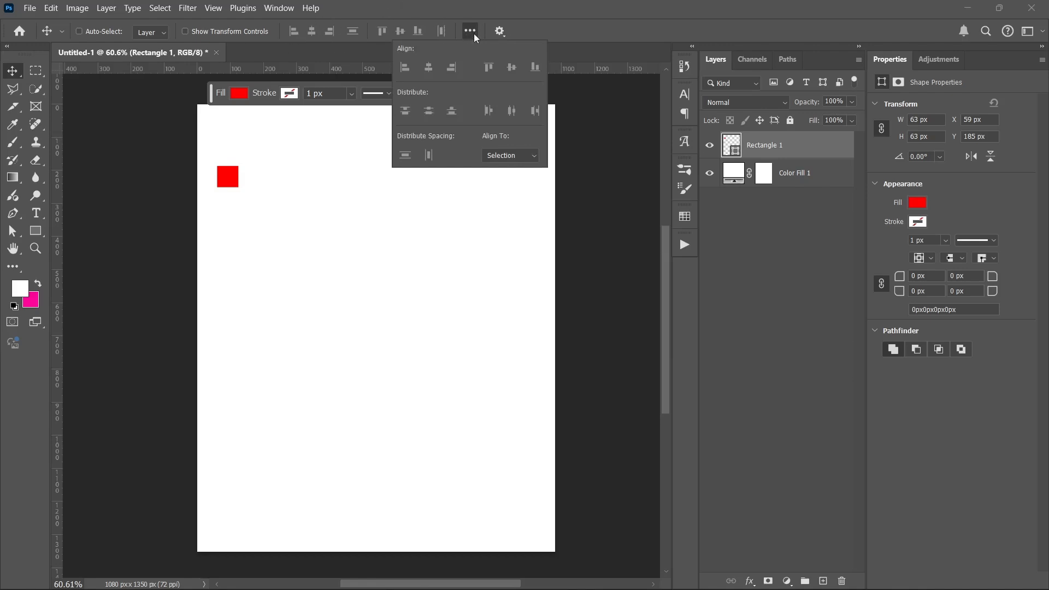
{"action": "left_click", "coordinate": [529, 157]}
{"action": "left_click", "coordinate": [500, 188]}
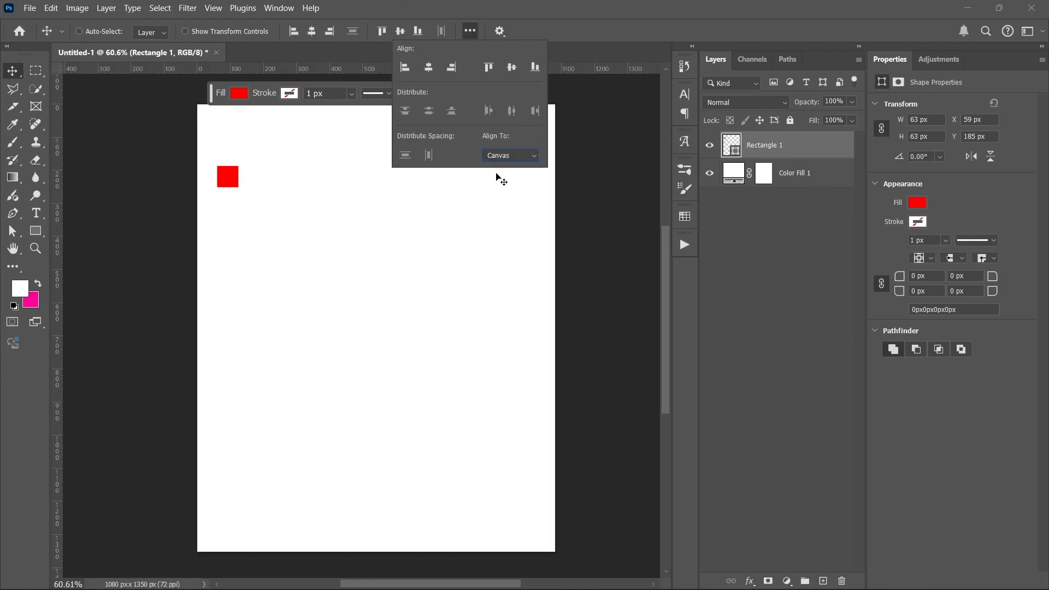
{"action": "left_click", "coordinate": [583, 44]}
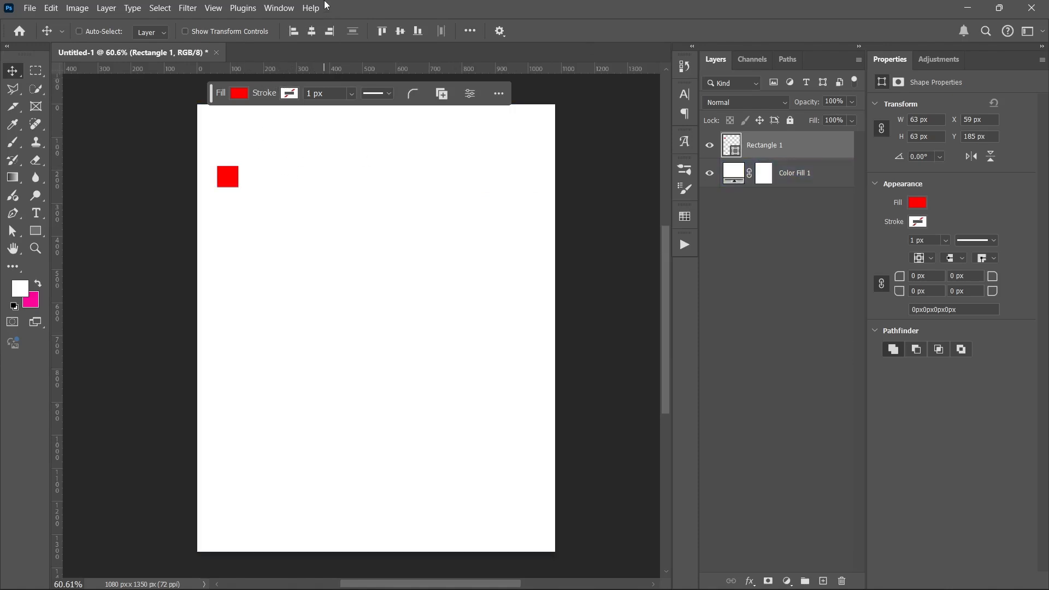
{"action": "left_click", "coordinate": [294, 31]}
{"action": "left_click", "coordinate": [381, 31]}
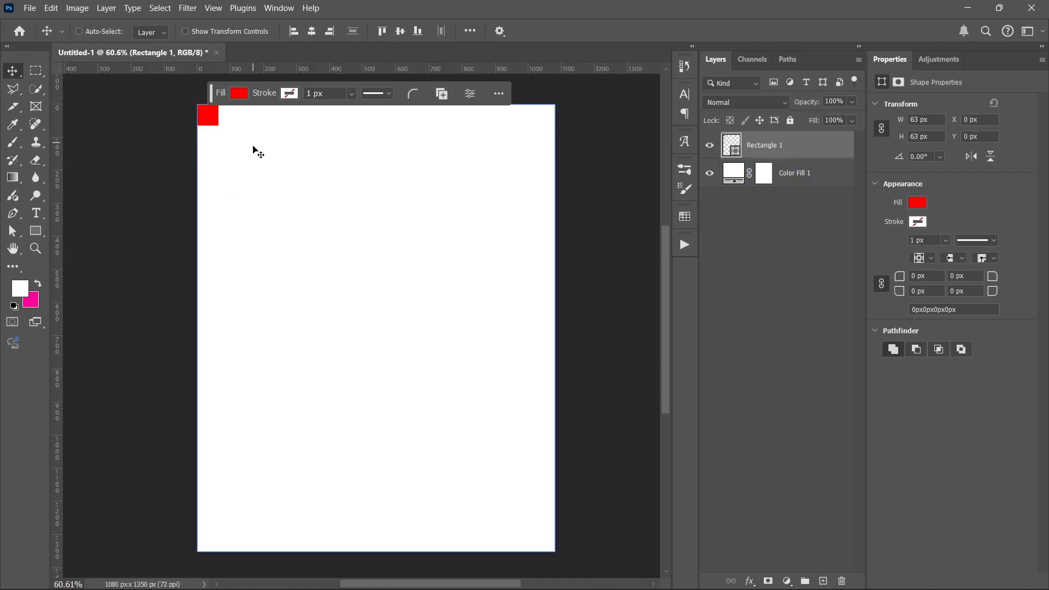
Step: Duplicate the red square and align the copy to the canvas's right and bottom edges
{"action": "key", "text": "ctrl+j"}
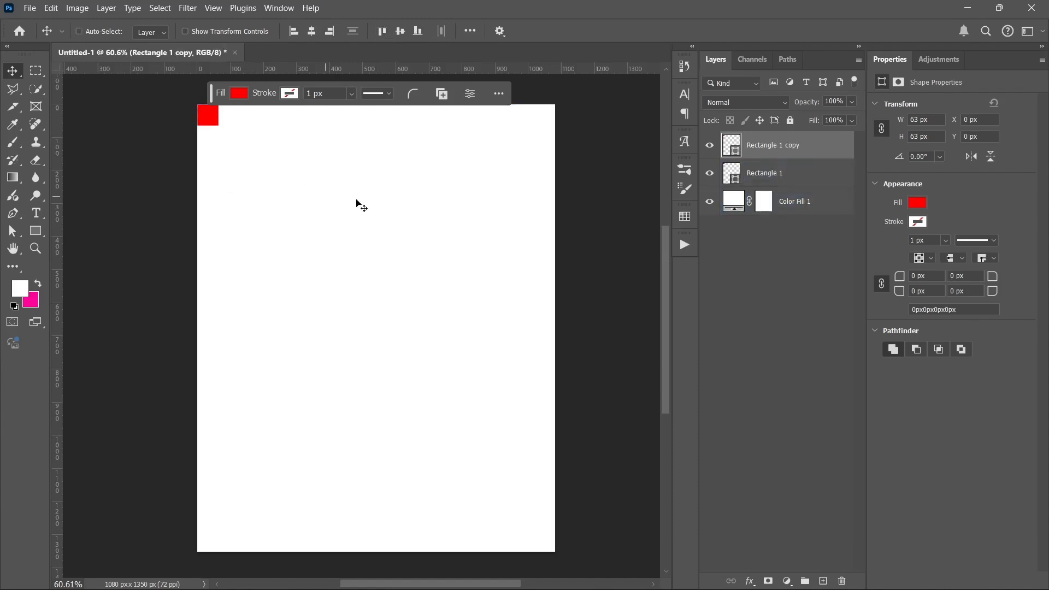
{"action": "left_click", "coordinate": [329, 31]}
{"action": "left_click", "coordinate": [418, 31]}
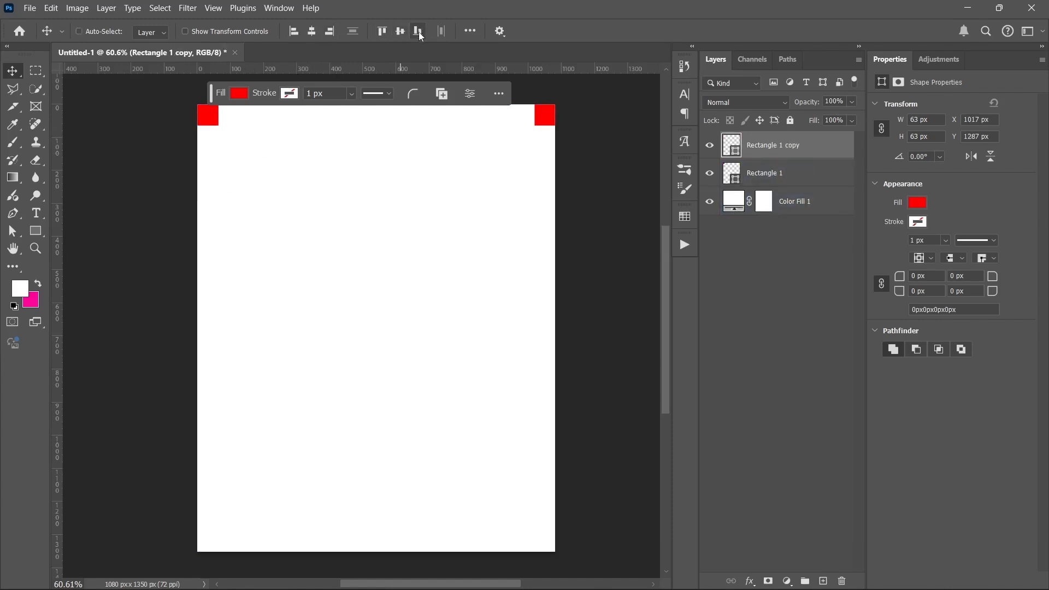
{"action": "scroll", "coordinate": [445, 489], "scroll_direction": "up", "scroll_amount": 1}
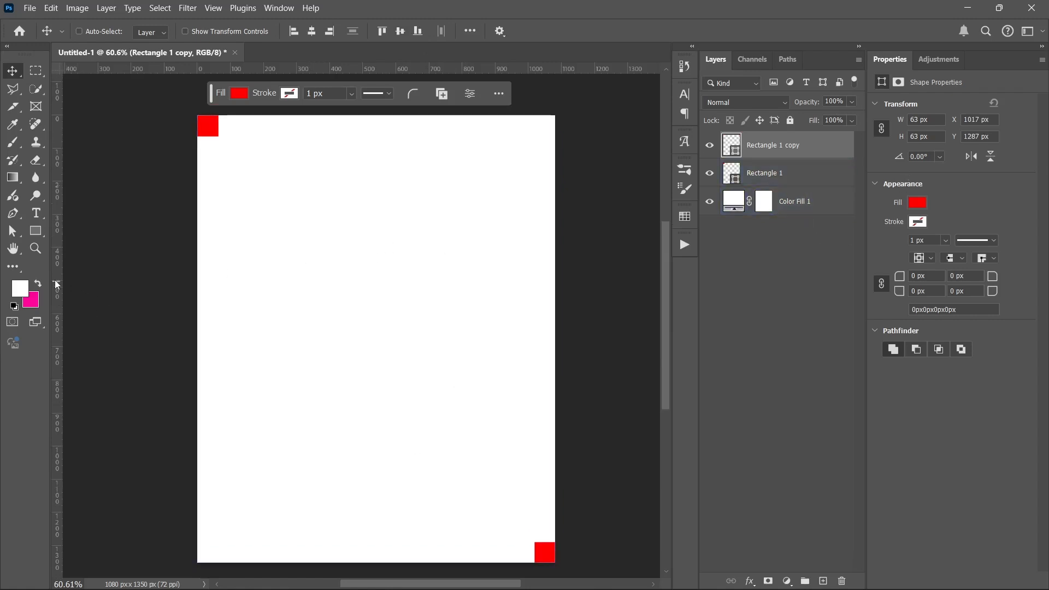
Step: Place two vertical guides, one about 180 px from the canvas's left edge and one on the lower-right square's inner edge
{"action": "left_click_drag", "start_coordinate": [62, 271], "coordinate": [256, 255]}
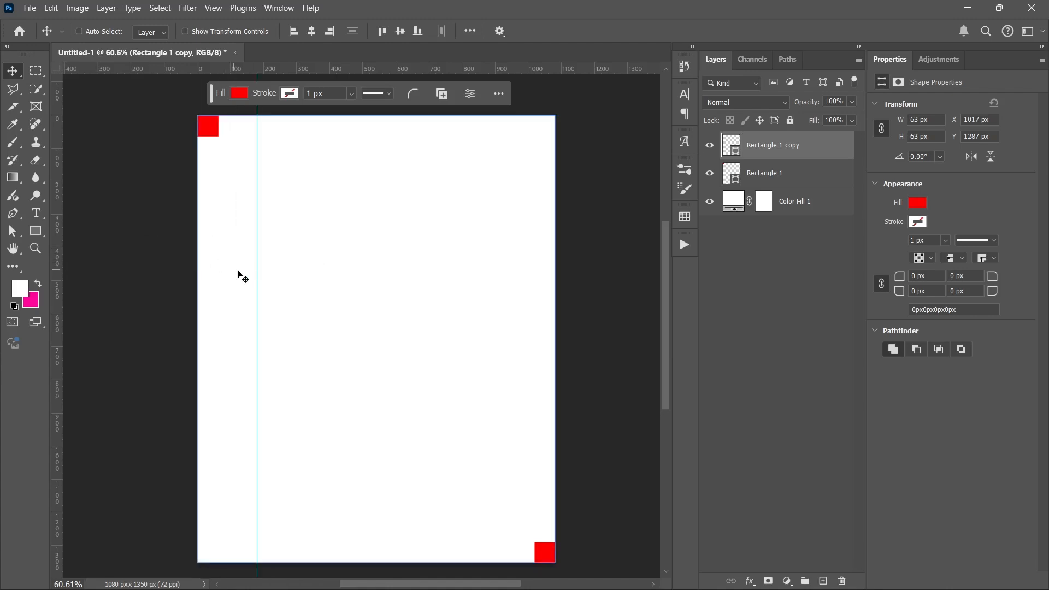
{"action": "left_click_drag", "start_coordinate": [57, 263], "coordinate": [382, 263]}
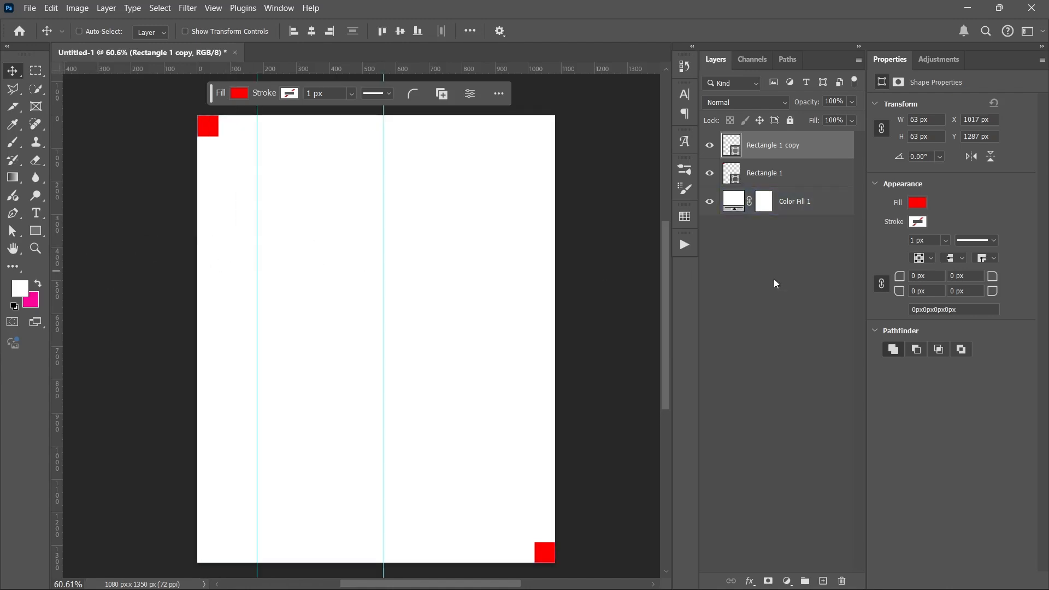
{"action": "left_click", "coordinate": [776, 283]}
{"action": "left_click", "coordinate": [753, 174]}
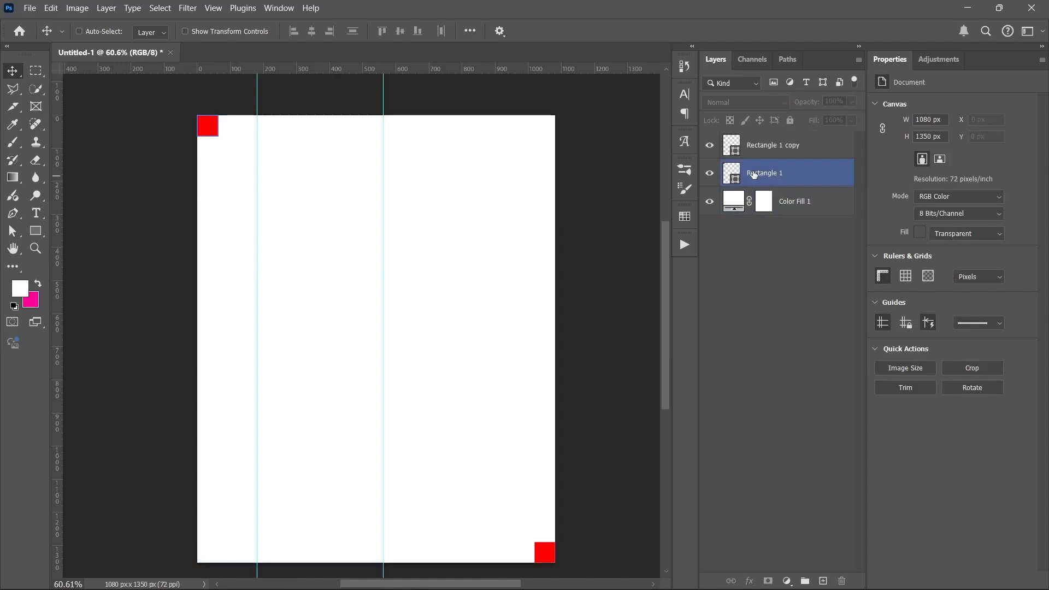
{"action": "left_click", "coordinate": [765, 145]}
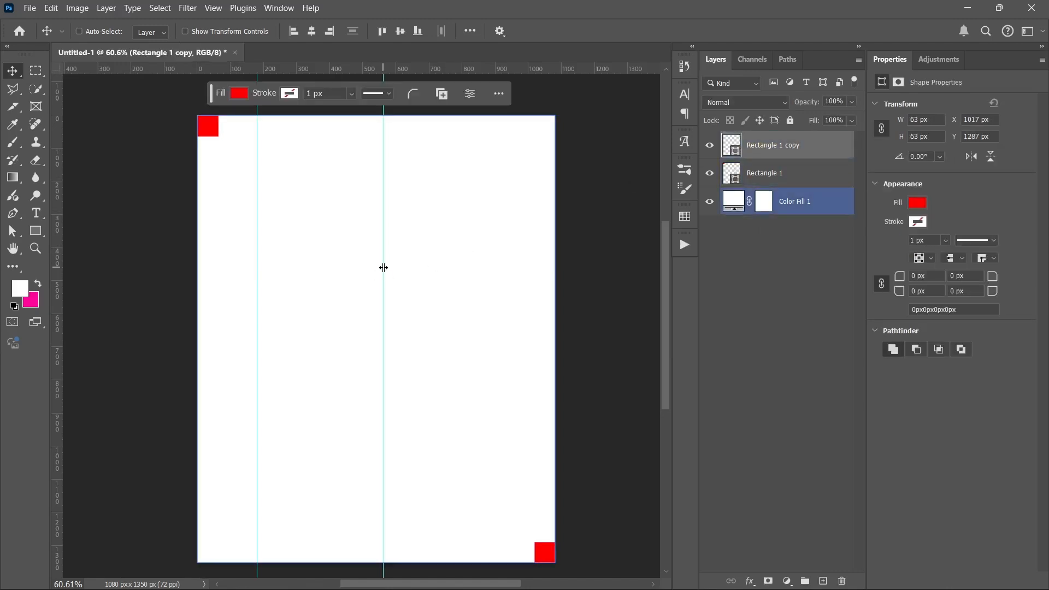
{"action": "left_click_drag", "start_coordinate": [383, 267], "coordinate": [532, 261]}
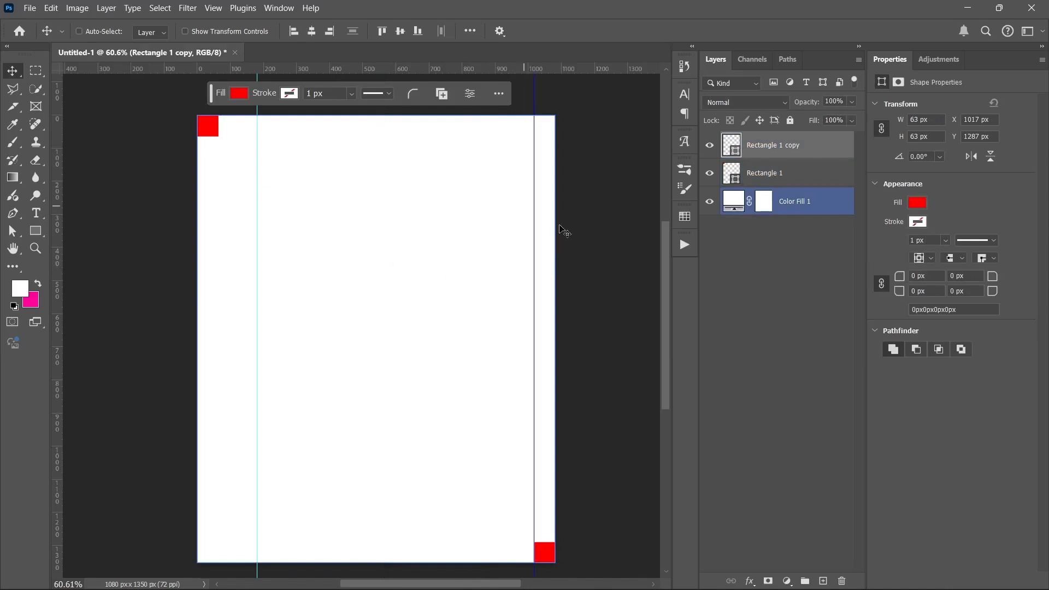
Step: Add horizontal guides on the lower-right square's top edge and about 200 px below the canvas's top edge
{"action": "left_click", "coordinate": [757, 268]}
{"action": "left_click_drag", "start_coordinate": [479, 70], "coordinate": [504, 542]}
{"action": "left_click", "coordinate": [746, 144]}
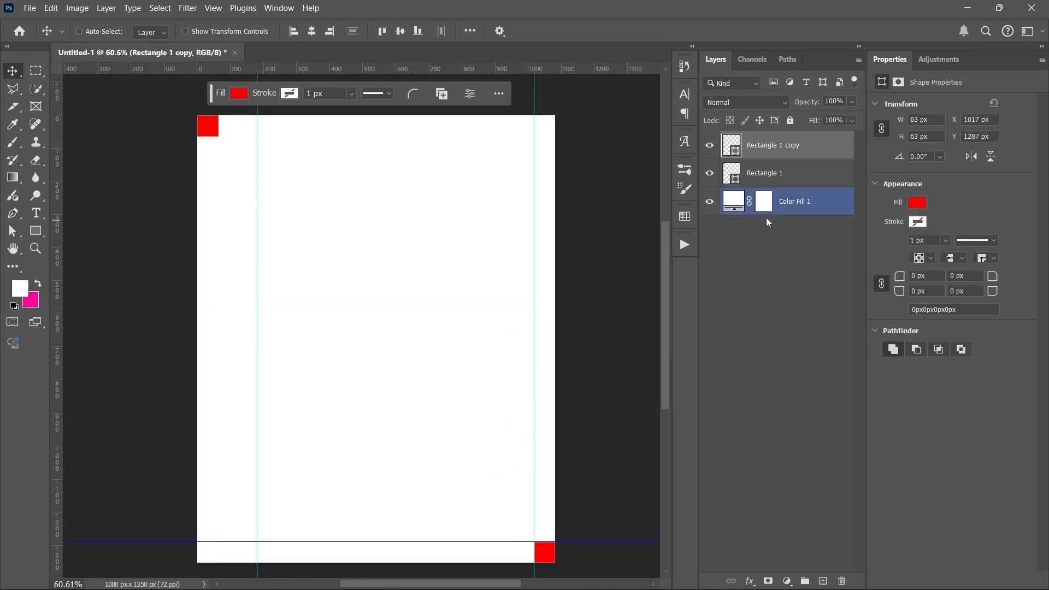
{"action": "left_click_drag", "start_coordinate": [415, 71], "coordinate": [428, 182]}
{"action": "left_click", "coordinate": [782, 297]}
{"action": "left_click", "coordinate": [792, 201]}
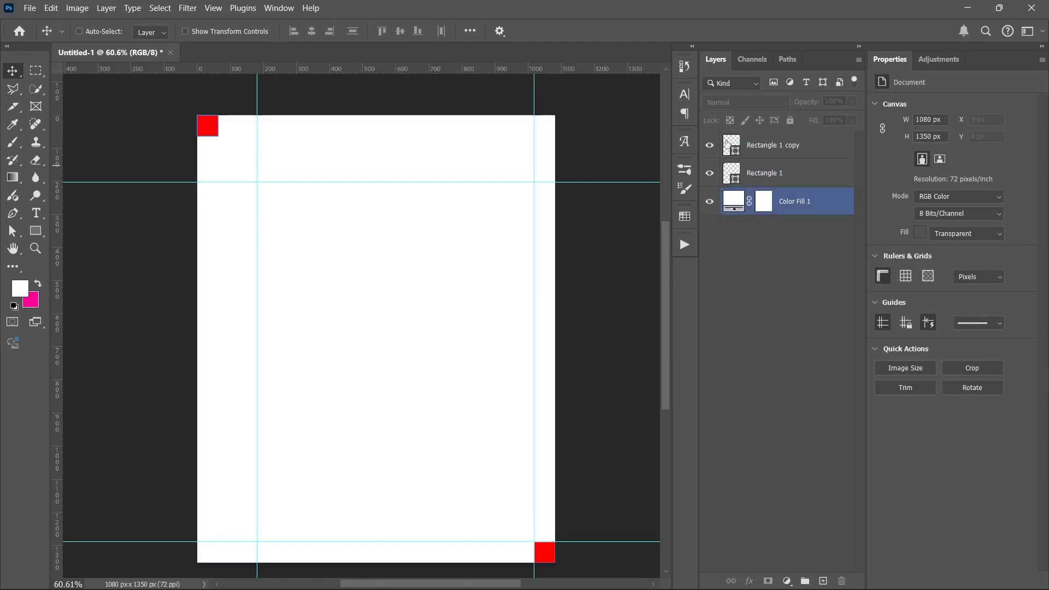
Step: Move the upper horizontal and left vertical guides onto the inner edges of the upper-left red square
{"action": "left_click", "coordinate": [765, 147]}
{"action": "left_click_drag", "start_coordinate": [473, 183], "coordinate": [470, 136]}
{"action": "left_click_drag", "start_coordinate": [258, 270], "coordinate": [218, 262]}
{"action": "left_click", "coordinate": [793, 341]}
Step: Delete both red square layers, Rectangle 1 and Rectangle 1 copy, keeping the margin guides
{"action": "left_click", "coordinate": [772, 156]}
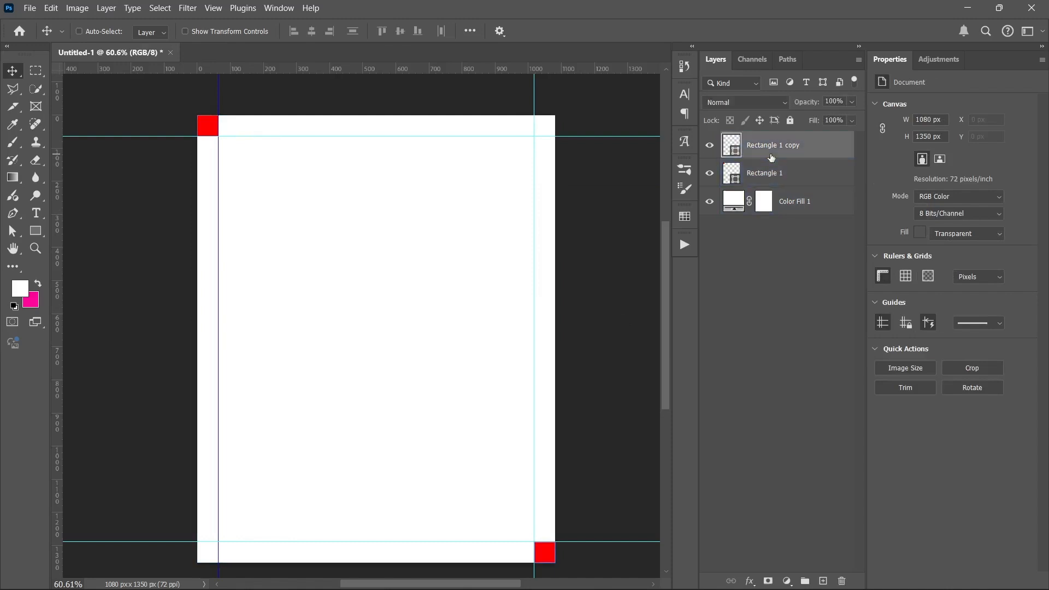
{"action": "left_click", "coordinate": [765, 179], "text": "shift"}
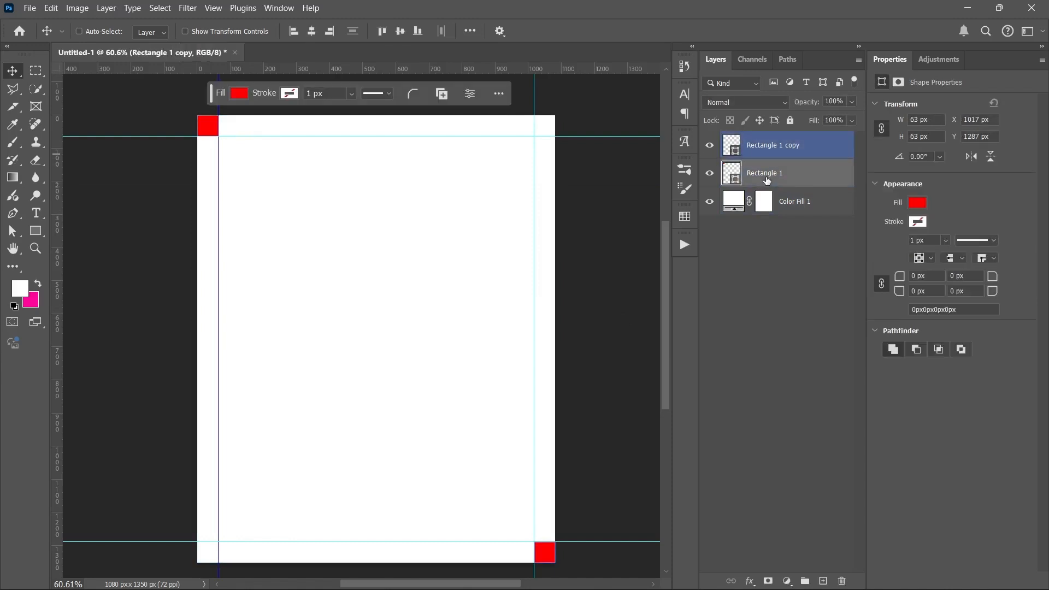
{"action": "left_click", "coordinate": [814, 149], "text": "shift"}
{"action": "key", "text": "Delete"}
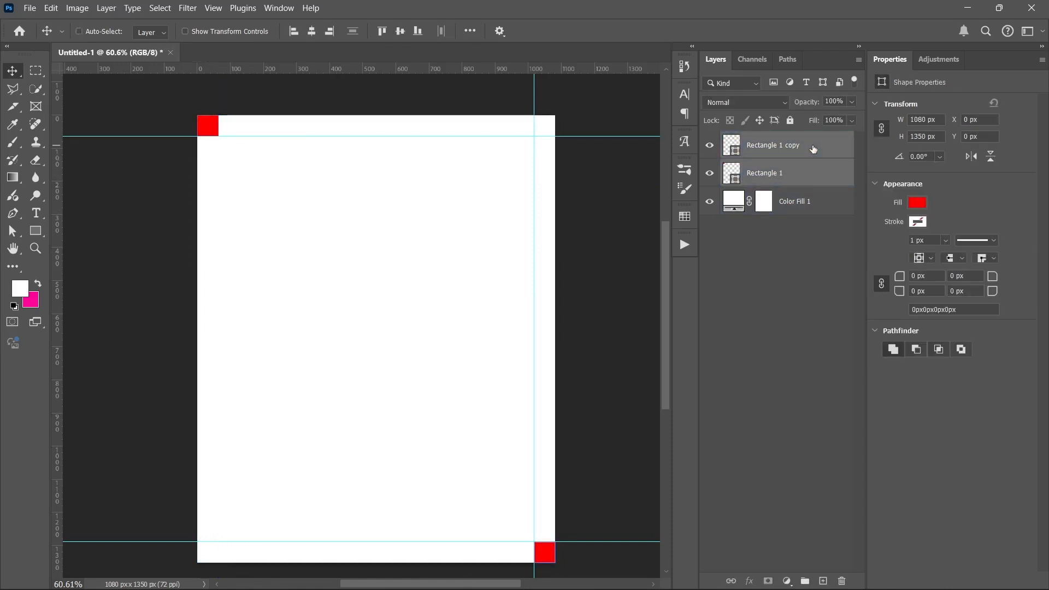
{"action": "left_click", "coordinate": [798, 293]}
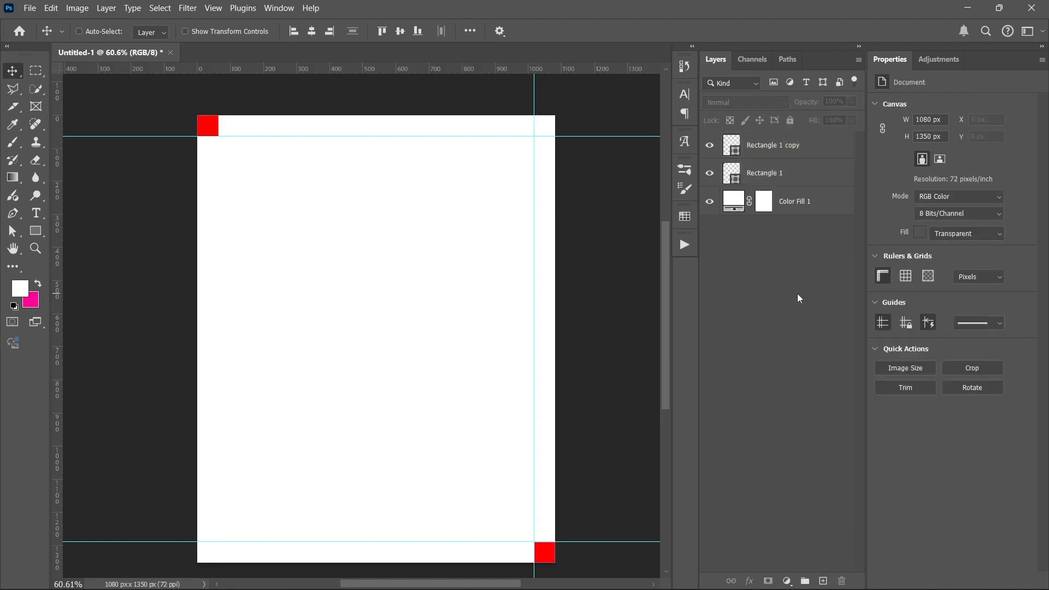
{"action": "left_click", "coordinate": [761, 152]}
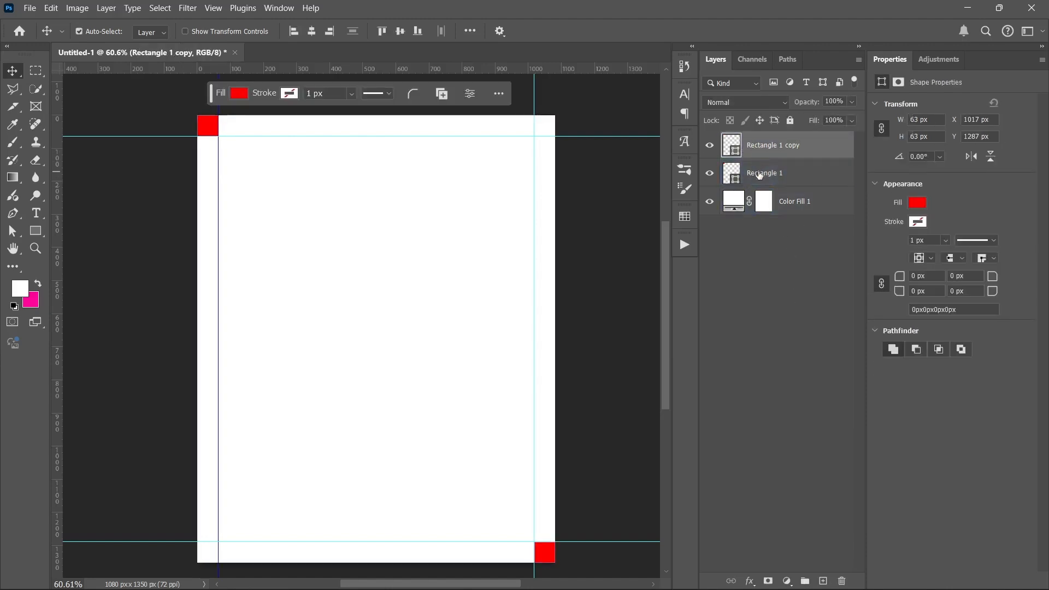
{"action": "left_click", "coordinate": [781, 173], "text": "shift"}
{"action": "left_click_drag", "start_coordinate": [789, 171], "coordinate": [841, 581]}
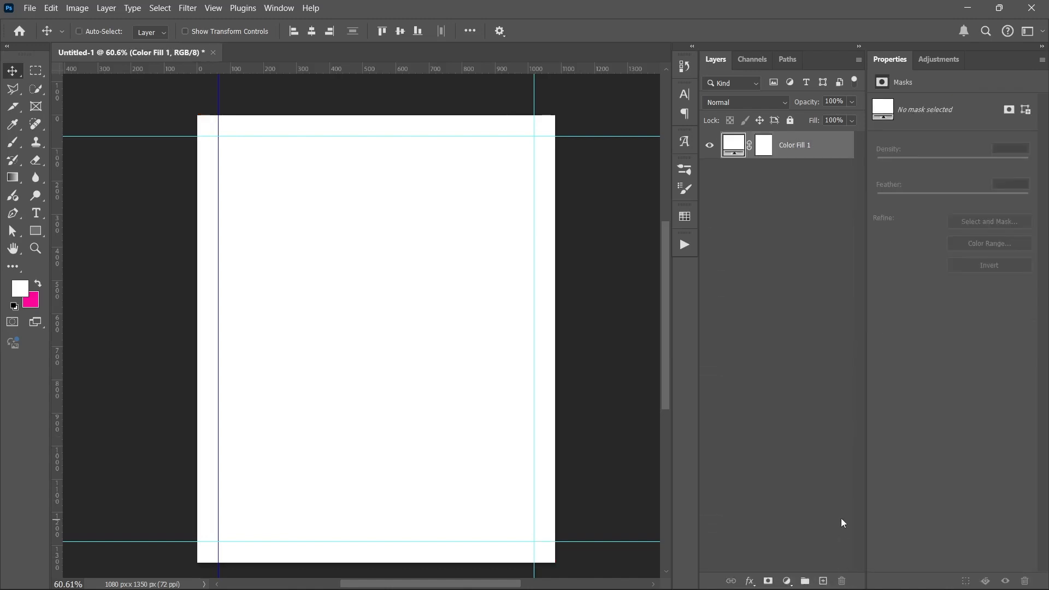
{"action": "left_click", "coordinate": [824, 431]}
{"action": "left_click", "coordinate": [340, 372]}
{"action": "left_click", "coordinate": [502, 233]}
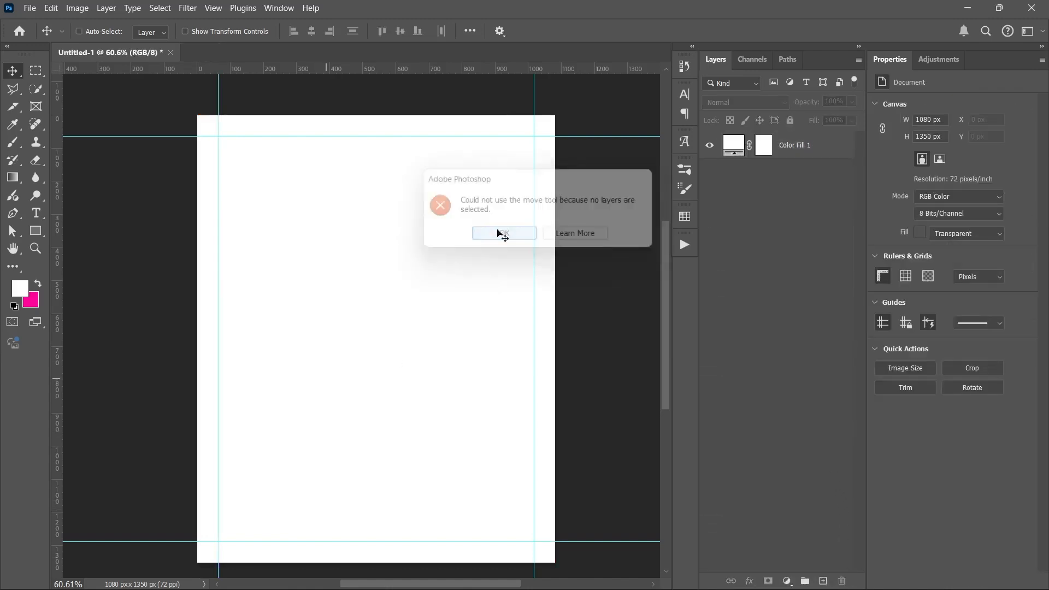
{"action": "left_click", "coordinate": [293, 273], "text": "ctrl"}
{"action": "scroll", "coordinate": [288, 234], "scroll_direction": "down", "scroll_amount": 1}
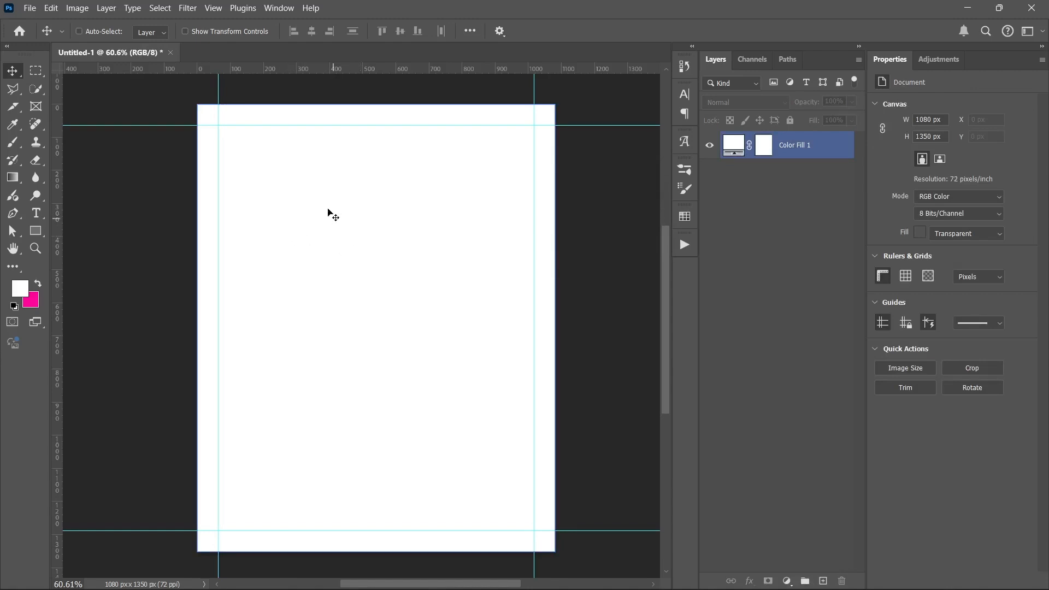
Step: Place the DreamWheel ferris wheel photo from the June Assets folder and scale it to span the two vertical guides
{"action": "left_click", "coordinate": [391, 577]}
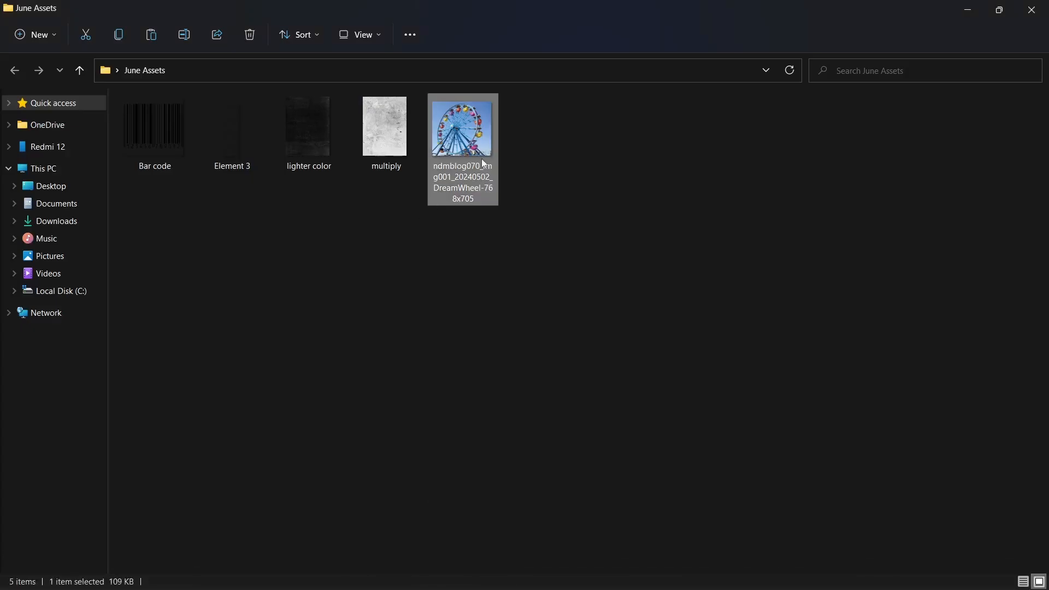
{"action": "left_click", "coordinate": [1000, 10]}
{"action": "left_click_drag", "start_coordinate": [633, 211], "coordinate": [119, 302]}
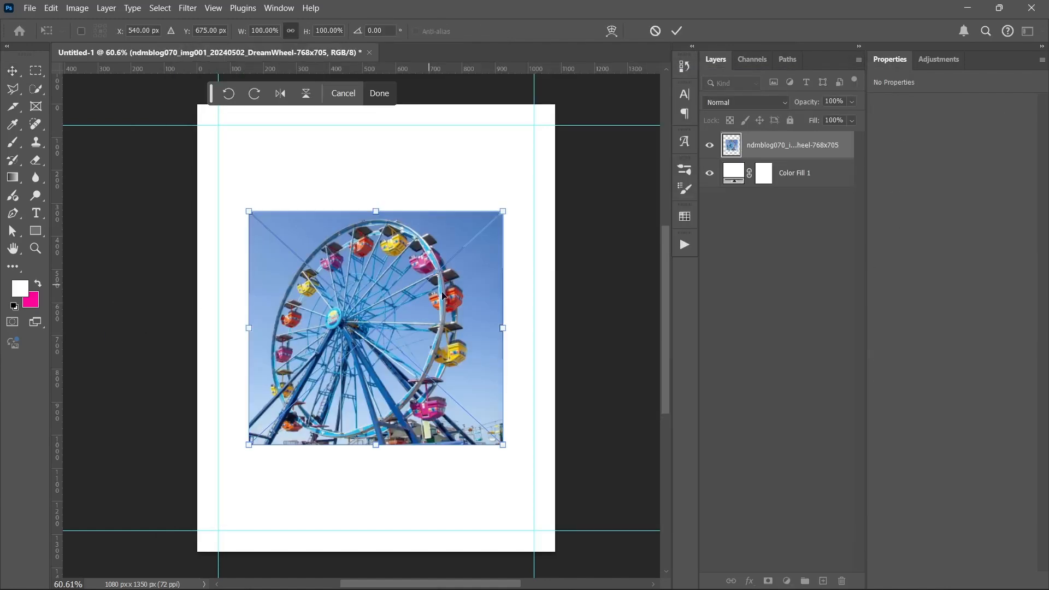
{"action": "left_click_drag", "start_coordinate": [504, 326], "coordinate": [533, 327]}
{"action": "key", "text": "Return"}
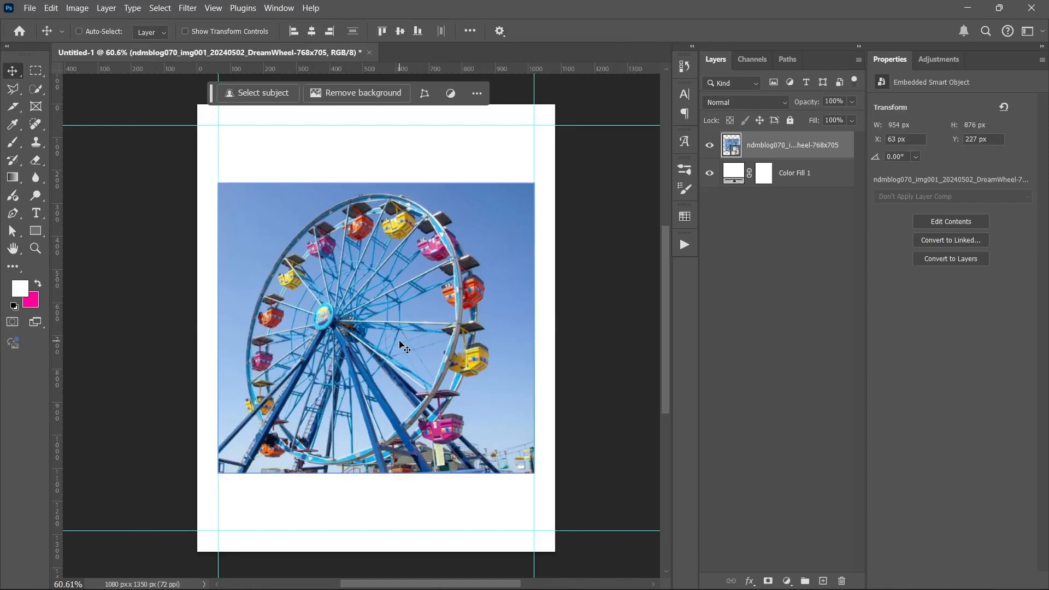
Step: Move the ferris wheel photo up until its Y position is 184 px
{"action": "key", "text": "shift+Up"}
{"action": "key", "text": "shift+Up"}
{"action": "key", "text": "shift+Up"}
{"action": "key", "text": "shift+Up"}
{"action": "key", "text": "shift+Up"}
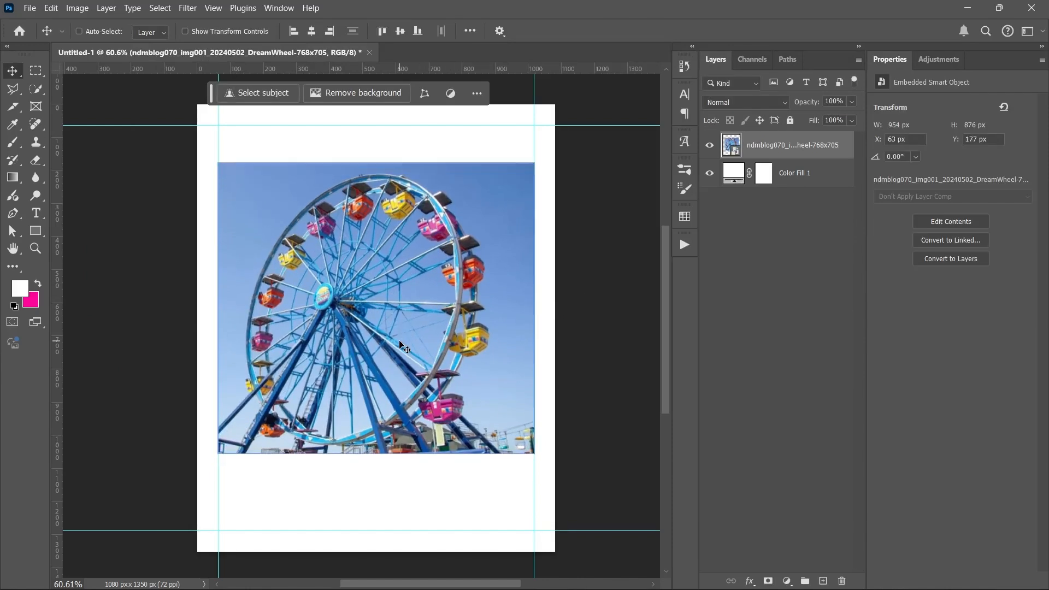
{"action": "key", "text": "Down"}
{"action": "key", "text": "Down"}
{"action": "key", "text": "Down"}
{"action": "key", "text": "Down"}
{"action": "key", "text": "Down"}
{"action": "key", "text": "Down"}
{"action": "key", "text": "Down"}
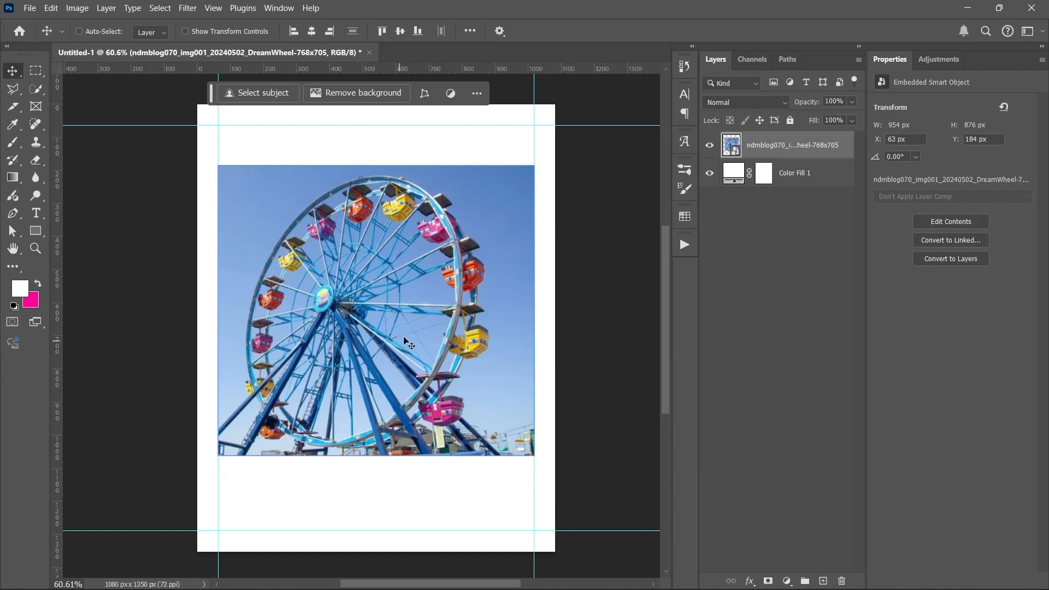
Step: Add the text "going higher in" above the photo in Akira Expanded Super Bold, 83 pt
{"action": "left_click", "coordinate": [36, 213]}
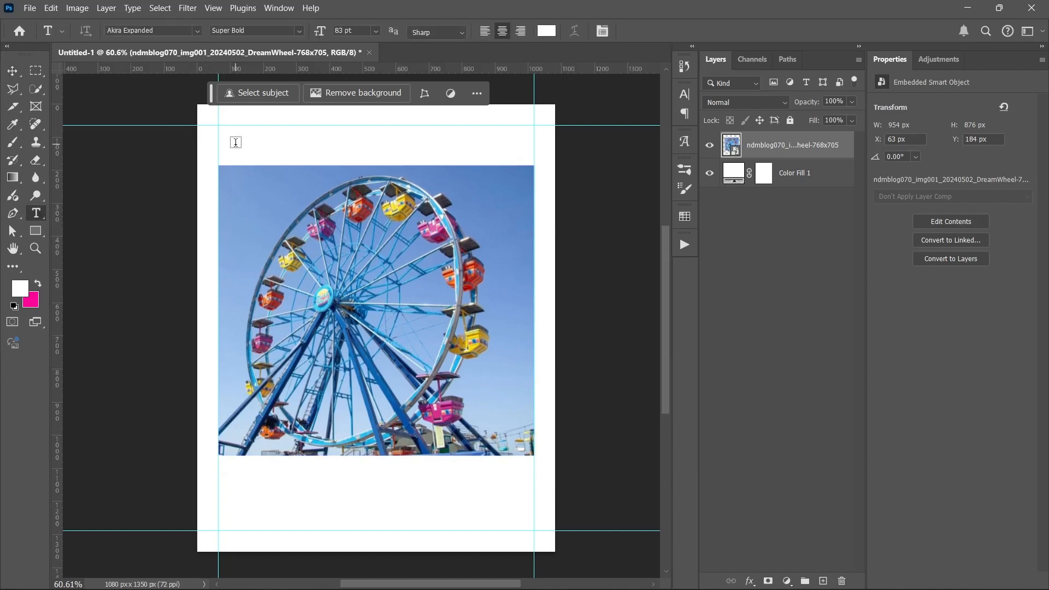
{"action": "left_click", "coordinate": [265, 155]}
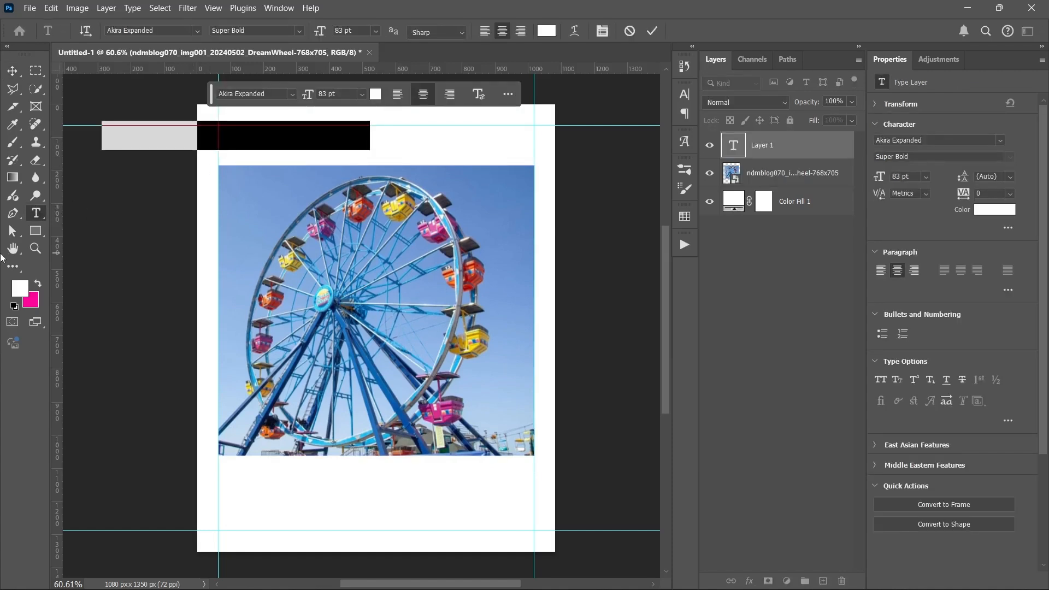
{"action": "key", "text": "BackSpace"}
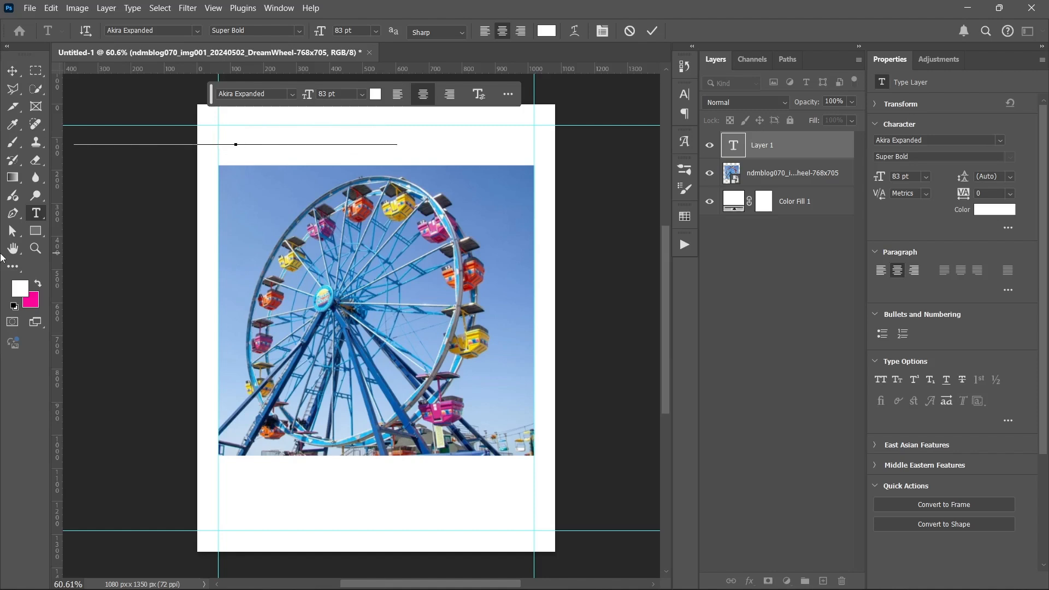
{"action": "key", "text": "ctrl+Return"}
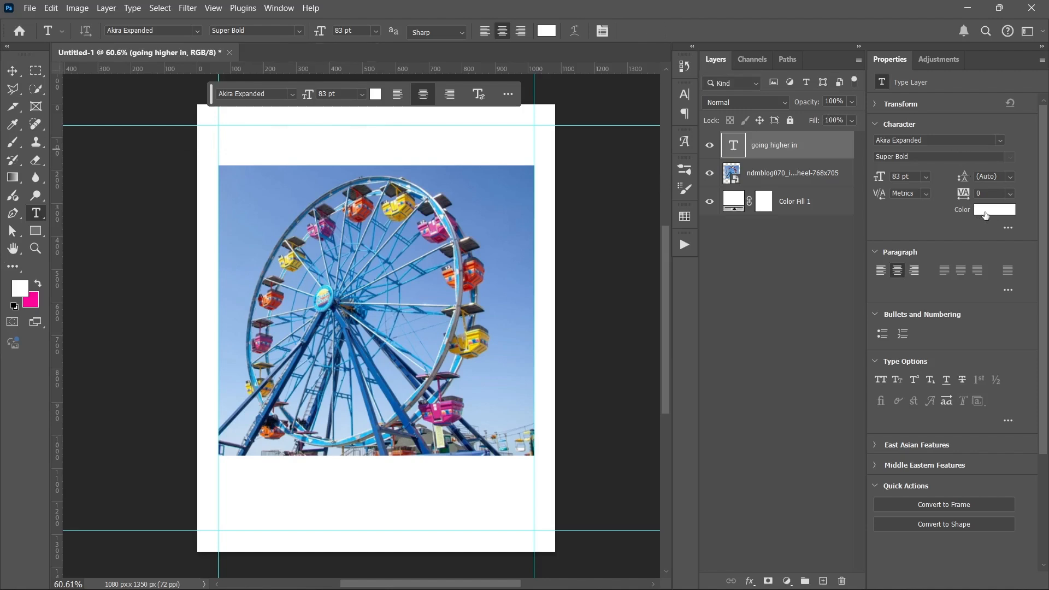
Step: Color the headline black 000000 and center it horizontally on the canvas
{"action": "left_click", "coordinate": [986, 211]}
{"action": "type", "text": "000000"}
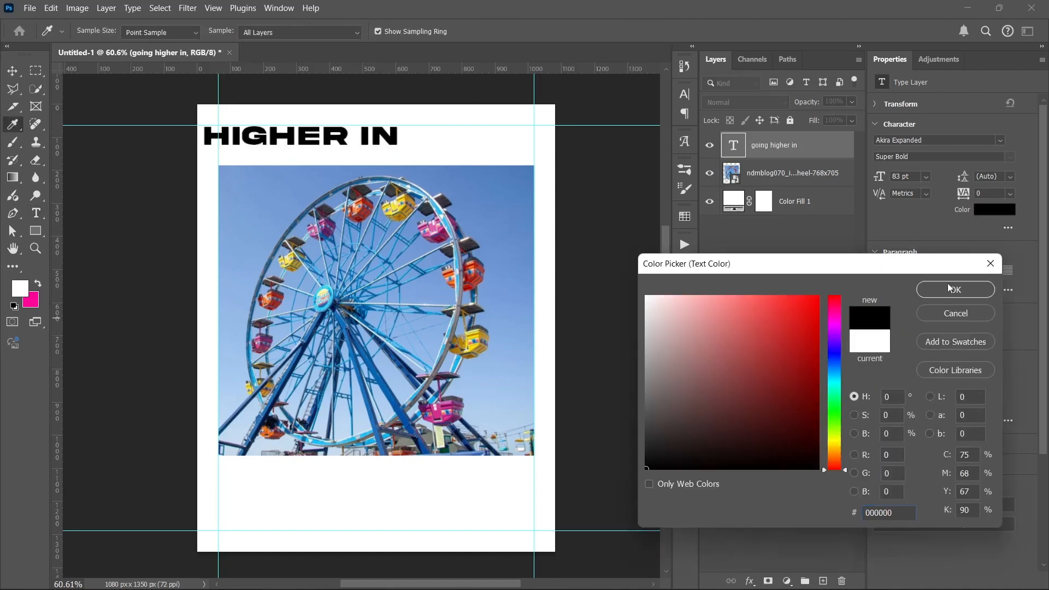
{"action": "left_click", "coordinate": [950, 285]}
{"action": "key", "text": "v"}
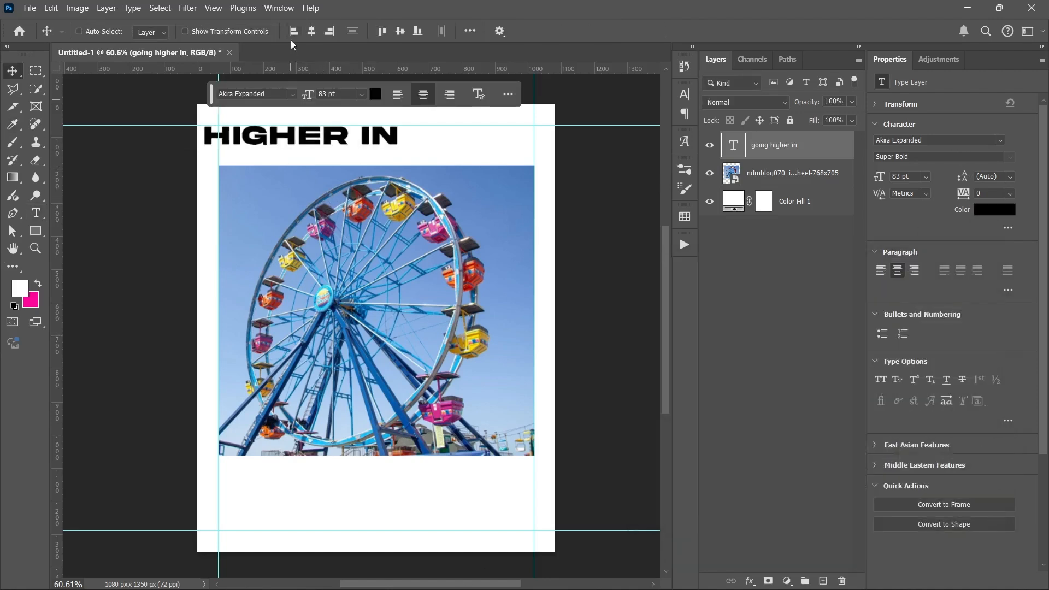
{"action": "left_click", "coordinate": [314, 32]}
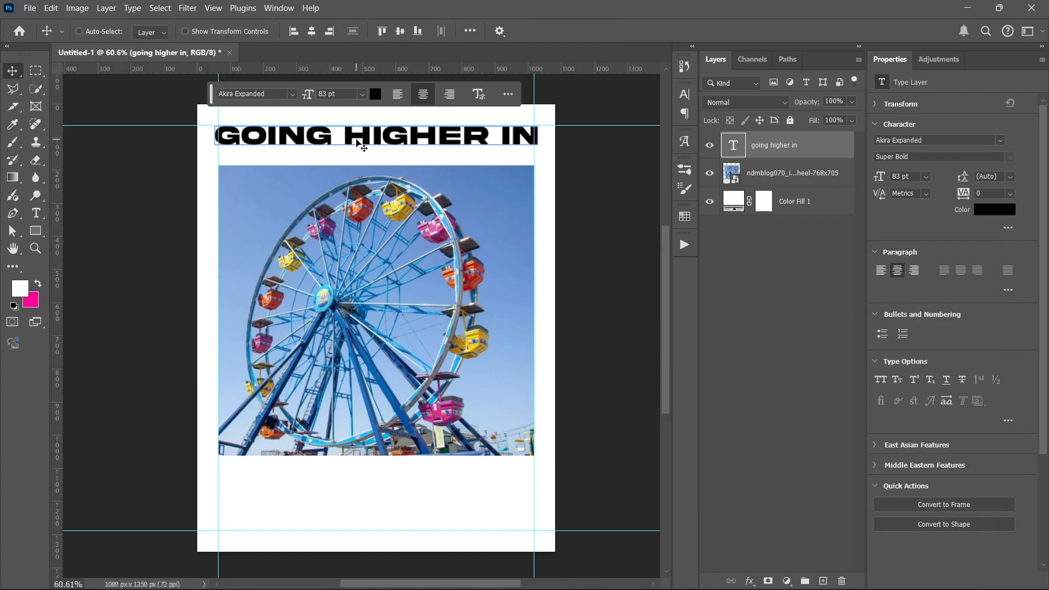
Step: Scale the headline down to 81.17 pt so that it fits between the left and right margin guides
{"action": "scroll", "coordinate": [346, 169], "scroll_direction": "up", "scroll_amount": 1}
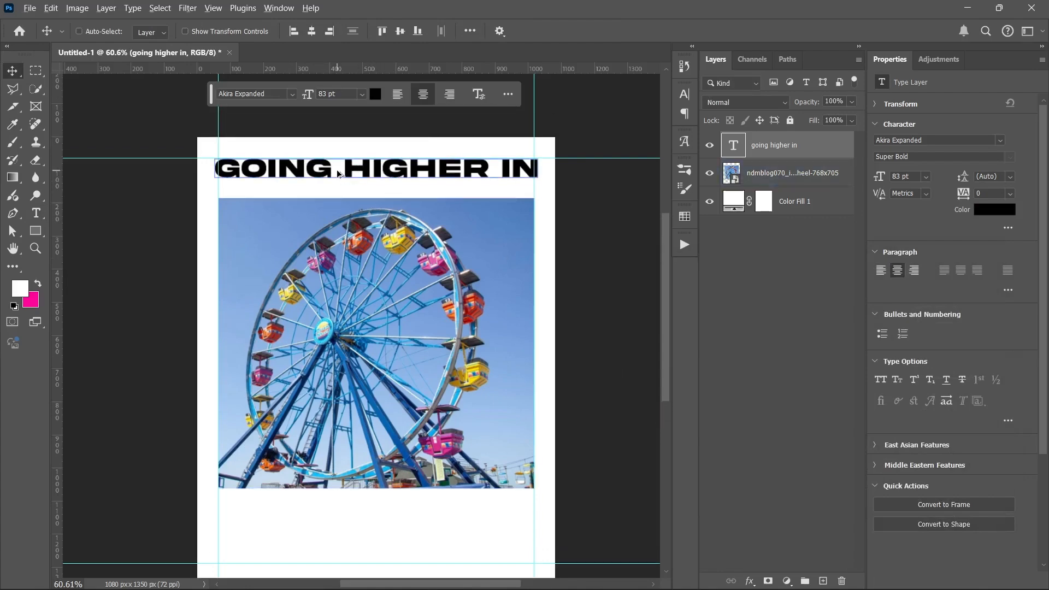
{"action": "scroll", "coordinate": [337, 173], "scroll_direction": "up", "scroll_amount": 5}
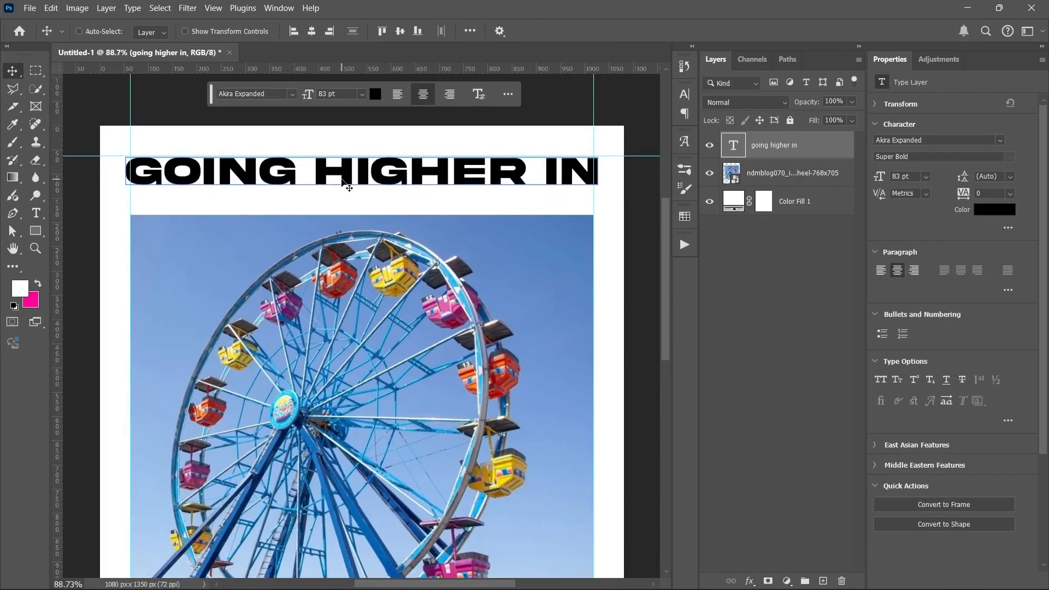
{"action": "key", "text": "ctrl+t"}
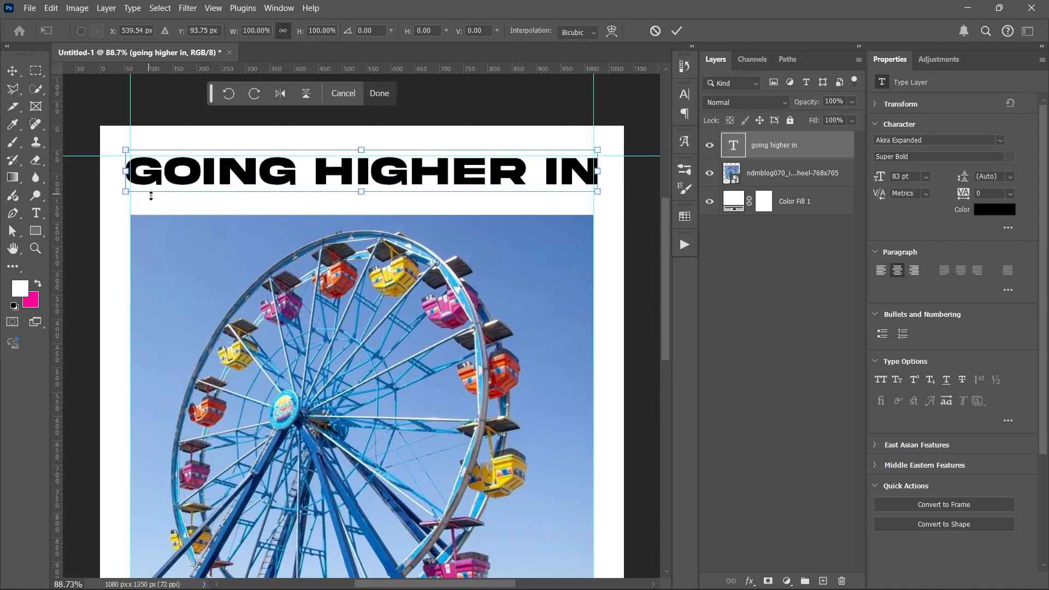
{"action": "left_click_drag", "start_coordinate": [119, 176], "coordinate": [131, 173]}
{"action": "left_click_drag", "start_coordinate": [598, 172], "coordinate": [594, 174]}
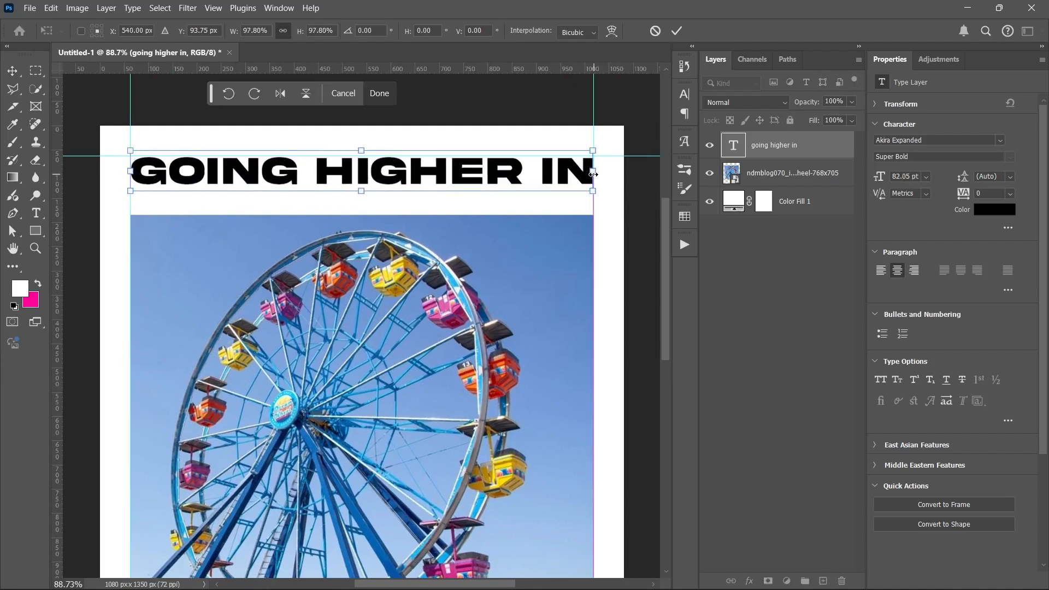
{"action": "key", "text": "Return"}
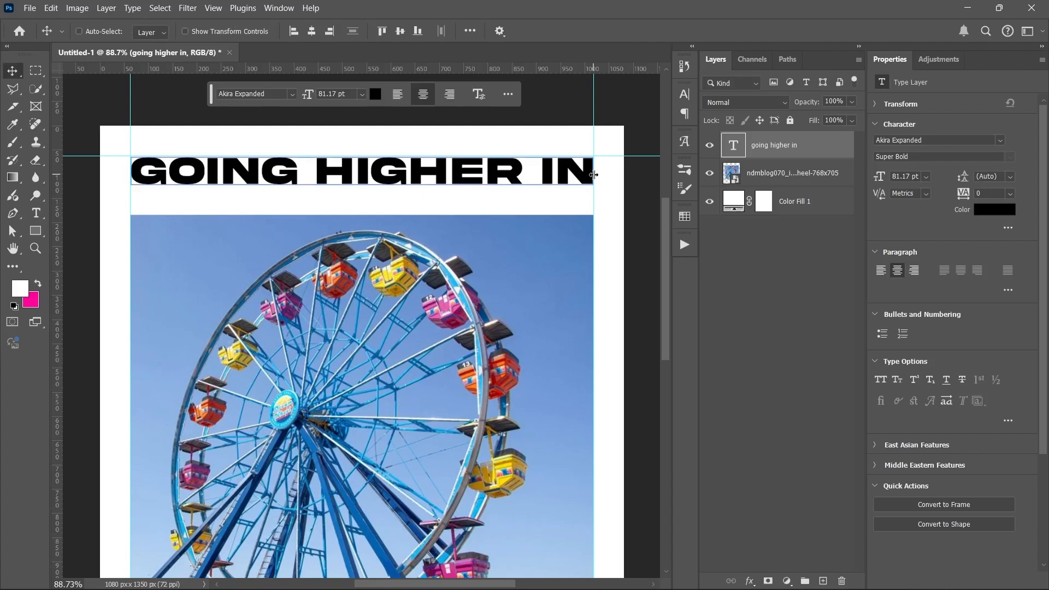
Step: Move the ferris wheel photo up toward the headline until its Y position is 158 px
{"action": "left_click", "coordinate": [768, 398]}
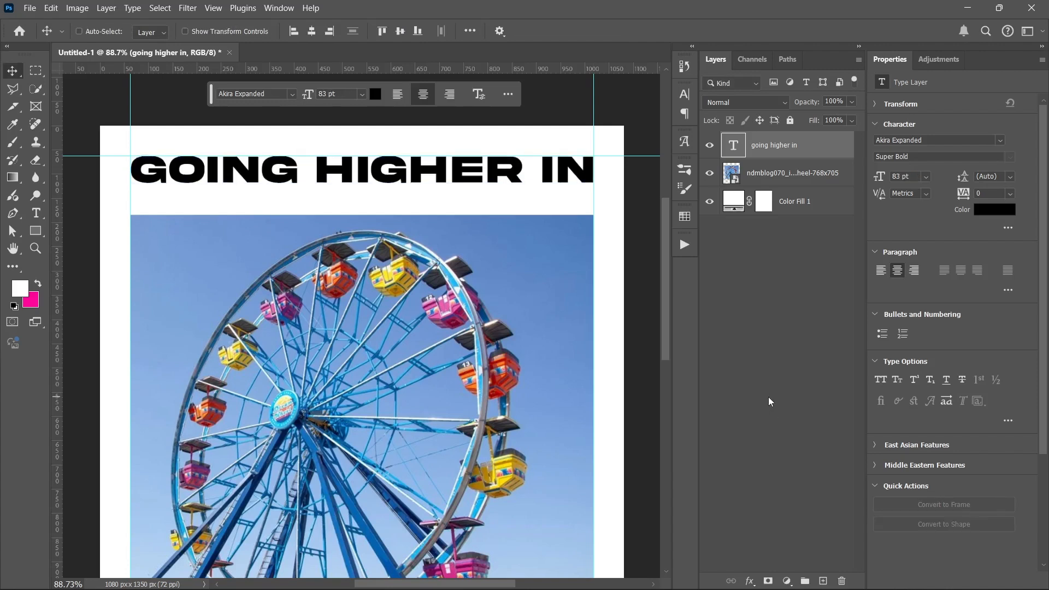
{"action": "left_click", "coordinate": [826, 172]}
{"action": "scroll", "coordinate": [317, 312], "scroll_direction": "down", "scroll_amount": 4}
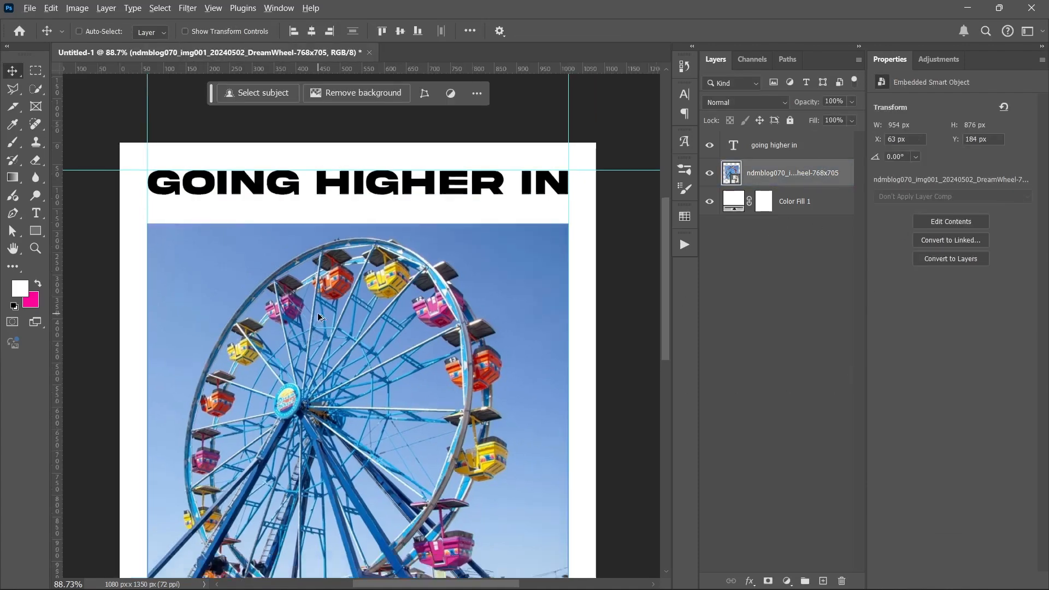
{"action": "left_click_drag", "start_coordinate": [319, 352], "coordinate": [353, 310]}
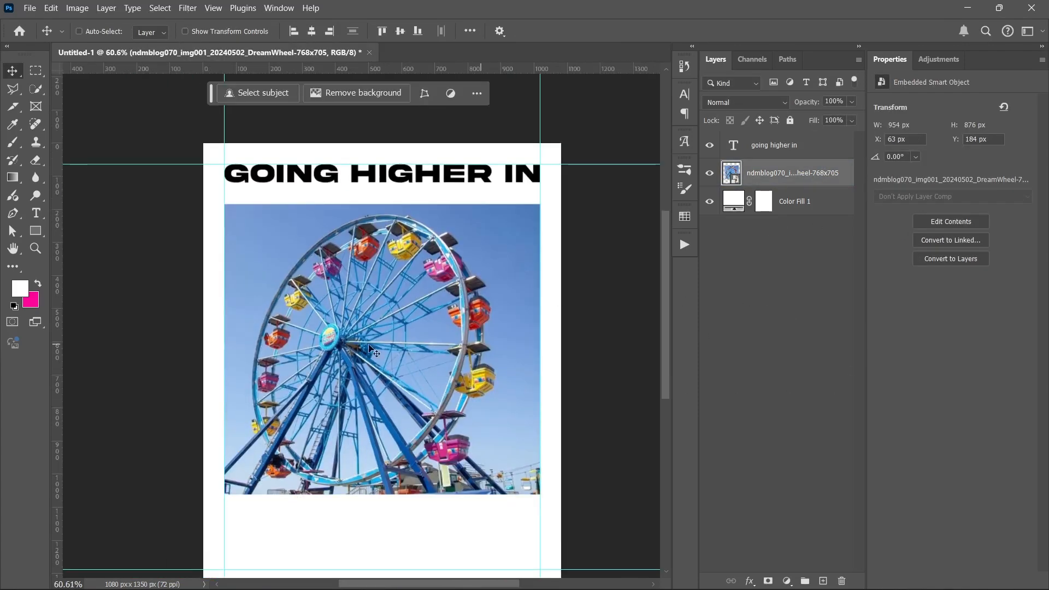
{"action": "scroll", "coordinate": [369, 348], "scroll_direction": "down", "scroll_amount": 2}
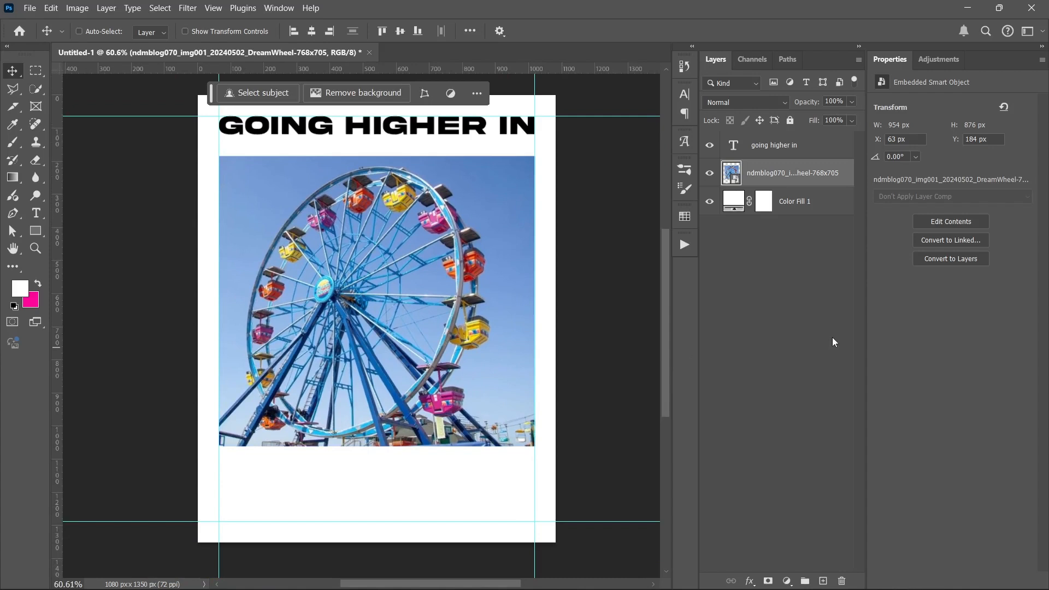
{"action": "key", "text": "Up"}
{"action": "key", "text": "Up"}
{"action": "key", "text": "Up"}
{"action": "key", "text": "Up"}
{"action": "key", "text": "Up"}
{"action": "key", "text": "Up"}
{"action": "key", "text": "Up"}
{"action": "key", "text": "Up"}
{"action": "key", "text": "Up"}
{"action": "key", "text": "Up"}
{"action": "key", "text": "Up"}
{"action": "key", "text": "Up"}
{"action": "key", "text": "Up"}
{"action": "key", "text": "Up"}
{"action": "key", "text": "Up"}
{"action": "key", "text": "Up"}
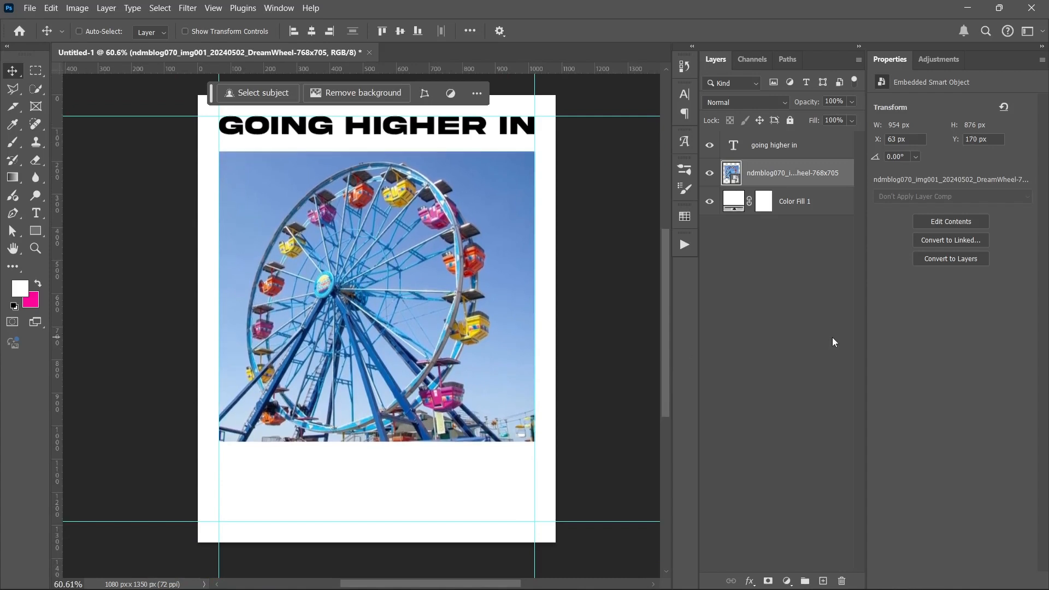
{"action": "key", "text": "Up"}
{"action": "key", "text": "Up"}
{"action": "key", "text": "Up"}
{"action": "key", "text": "Up"}
{"action": "key", "text": "Up"}
{"action": "key", "text": "Up"}
{"action": "key", "text": "Up"}
{"action": "key", "text": "Up"}
{"action": "key", "text": "Up"}
{"action": "key", "text": "Up"}
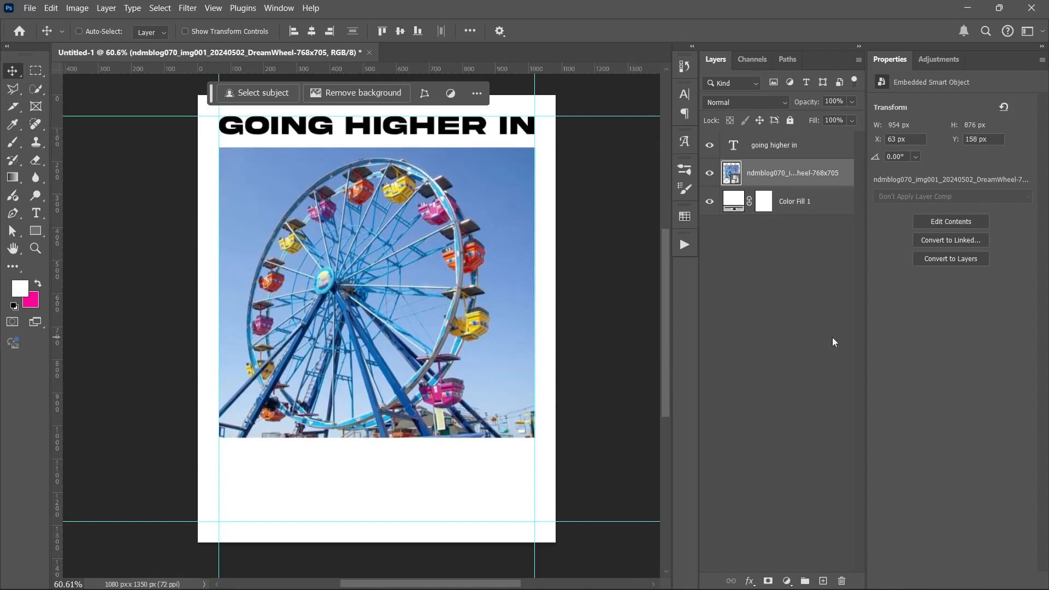
Step: Add the text "june" below the photo in Akira Expanded Super Bold, 83 pt, on a layer directly above Color Fill 1
{"action": "left_click", "coordinate": [36, 213]}
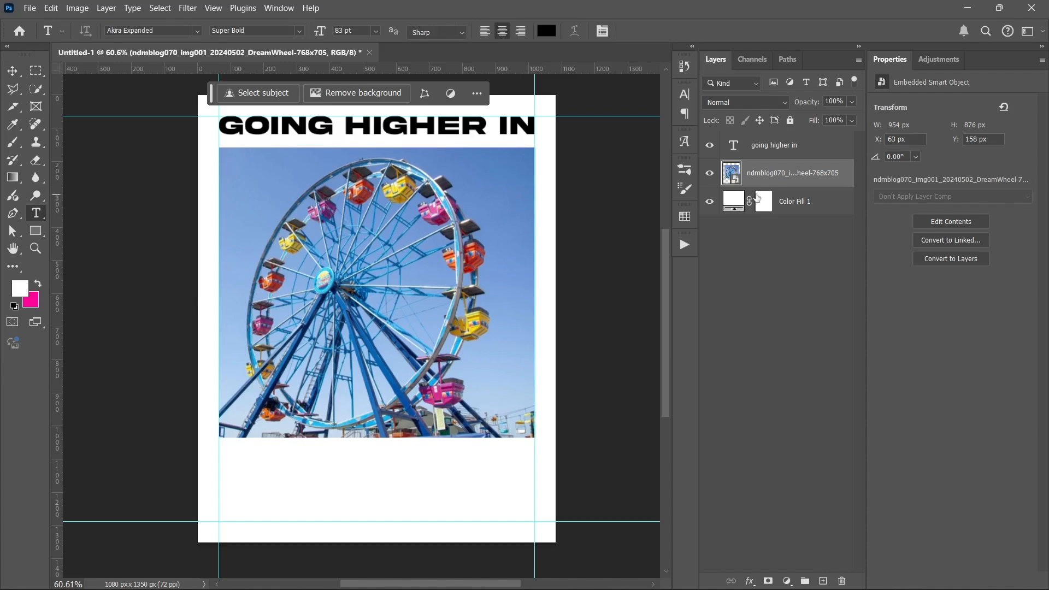
{"action": "left_click", "coordinate": [793, 201]}
{"action": "left_click", "coordinate": [251, 485]}
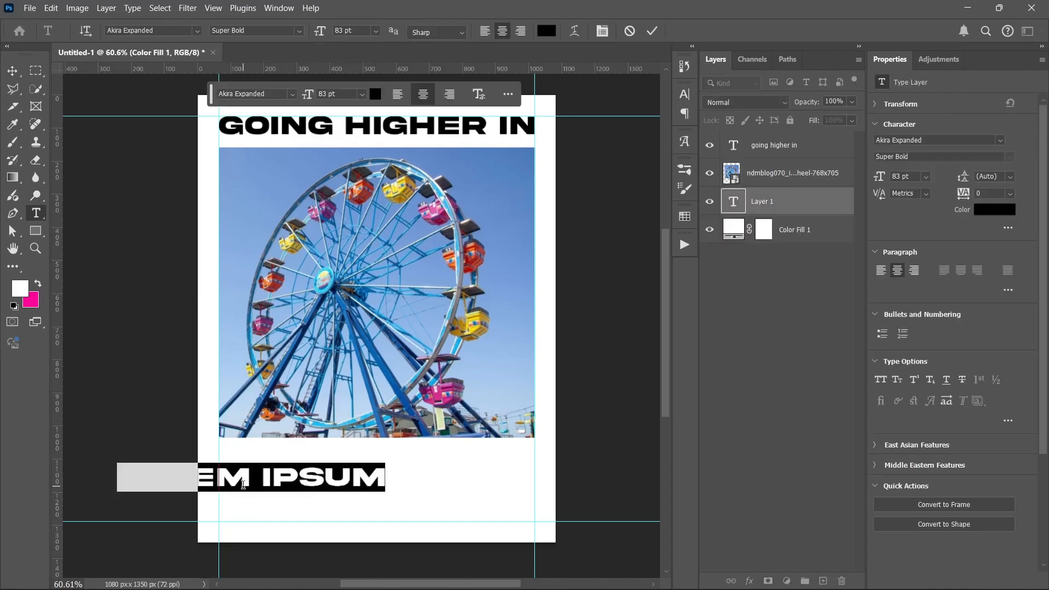
{"action": "type", "text": "jun"}
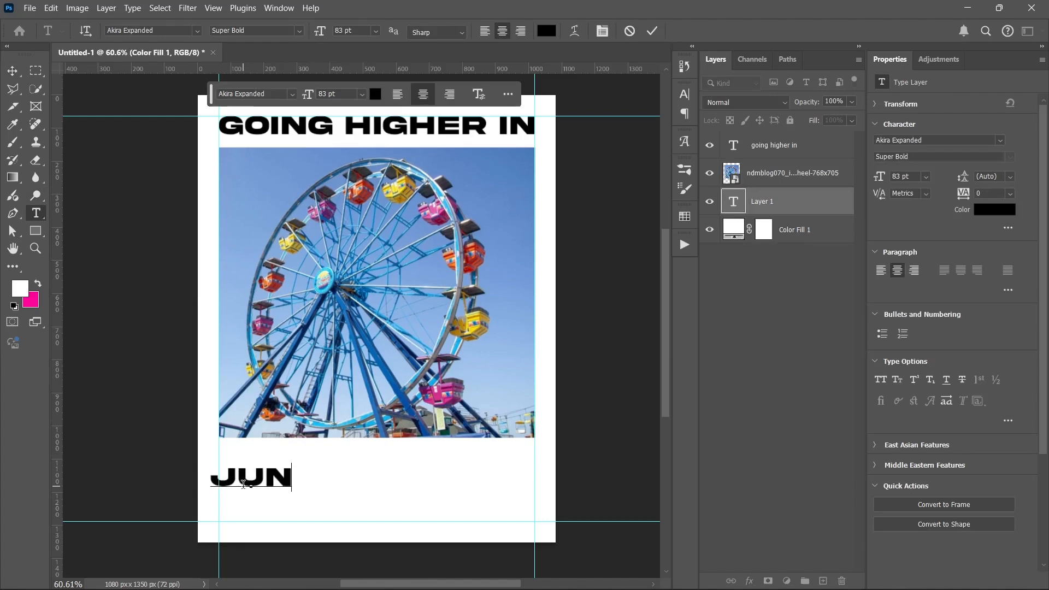
{"action": "type", "text": "e"}
{"action": "key", "text": "ctrl+Return"}
{"action": "key", "text": "v"}
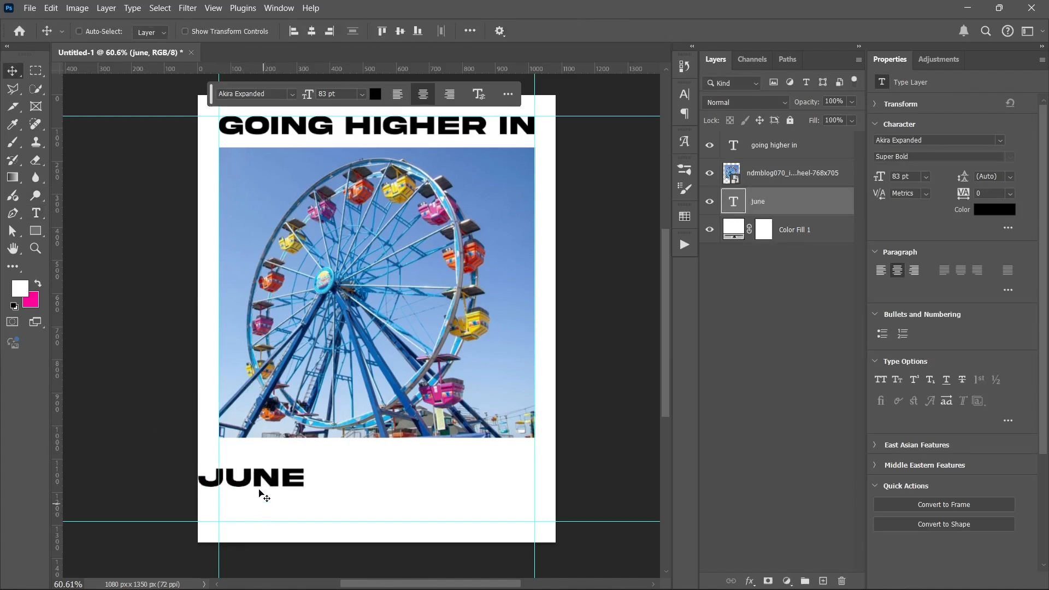
Step: Scale the "june" text up to 247.16 pt to span the side margin guides and raise it to Y 1138 px
{"action": "left_click_drag", "start_coordinate": [261, 493], "coordinate": [533, 491]}
{"action": "key", "text": "ctrl+t"}
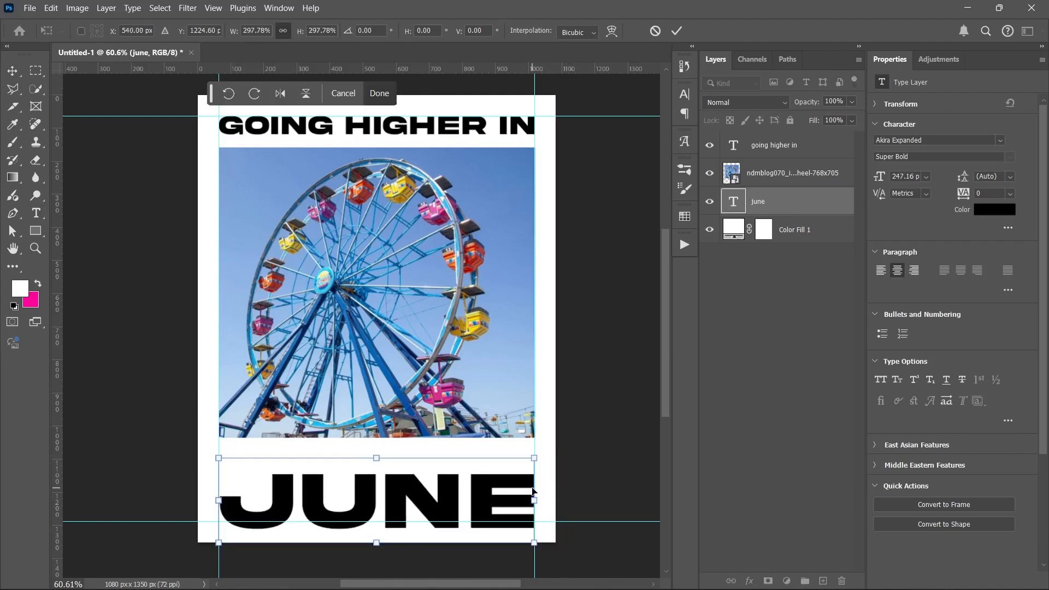
{"action": "key", "text": "Up"}
{"action": "key", "text": "Up"}
{"action": "key", "text": "Up"}
{"action": "key", "text": "Up"}
{"action": "key", "text": "Up"}
{"action": "key", "text": "Up"}
{"action": "key", "text": "Up"}
{"action": "key", "text": "Up"}
{"action": "key", "text": "Up"}
{"action": "key", "text": "Up"}
{"action": "key", "text": "Up"}
{"action": "key", "text": "Up"}
{"action": "key", "text": "Up"}
{"action": "key", "text": "Up"}
{"action": "key", "text": "Up"}
{"action": "key", "text": "Up"}
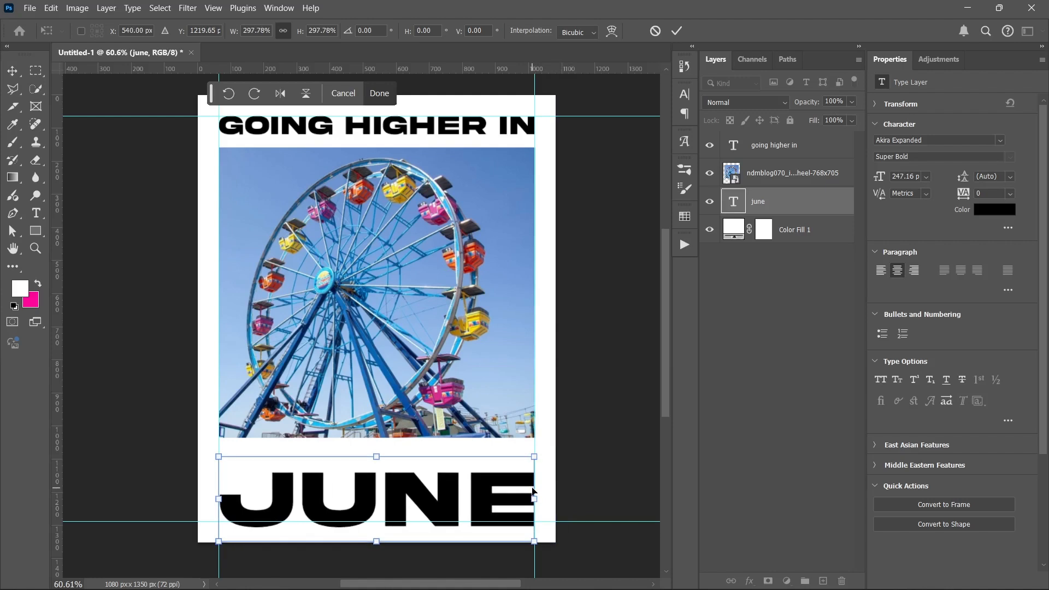
{"action": "key", "text": "shift+Up"}
{"action": "key", "text": "shift+Up"}
{"action": "key", "text": "shift+Up"}
{"action": "key", "text": "shift+Up"}
{"action": "key", "text": "shift+Up"}
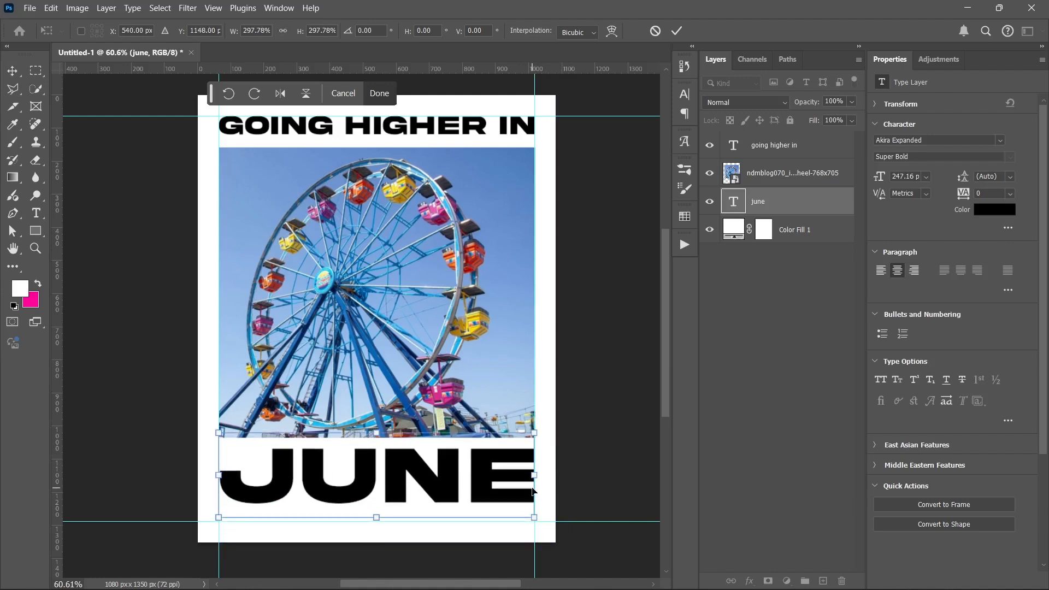
{"action": "key", "text": "shift+Up"}
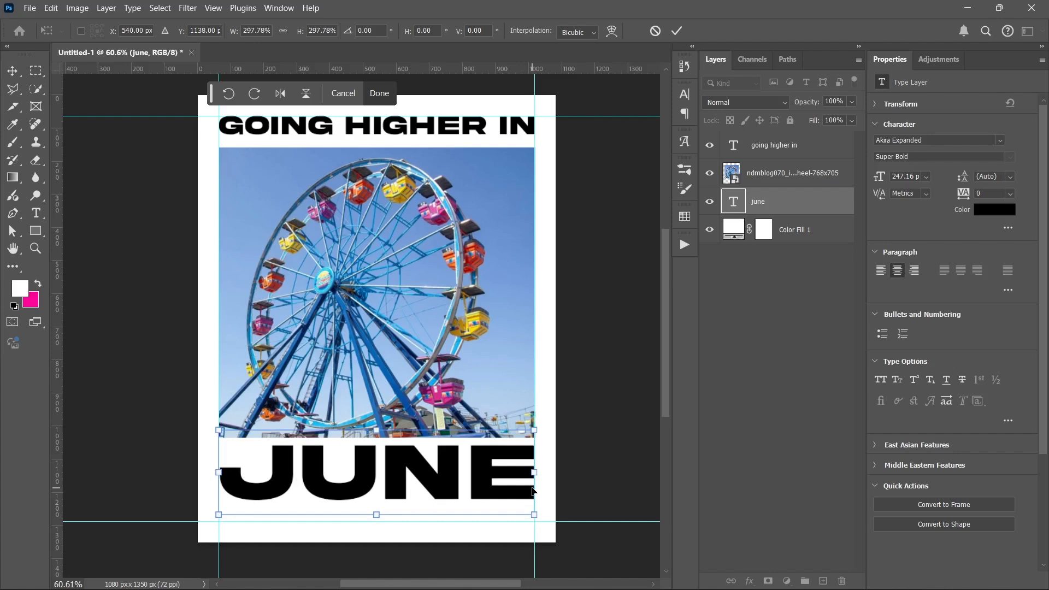
Step: Distribute the headline, the ferris wheel photo and the "june" text evenly in the vertical direction
{"action": "left_click", "coordinate": [778, 175], "text": "shift"}
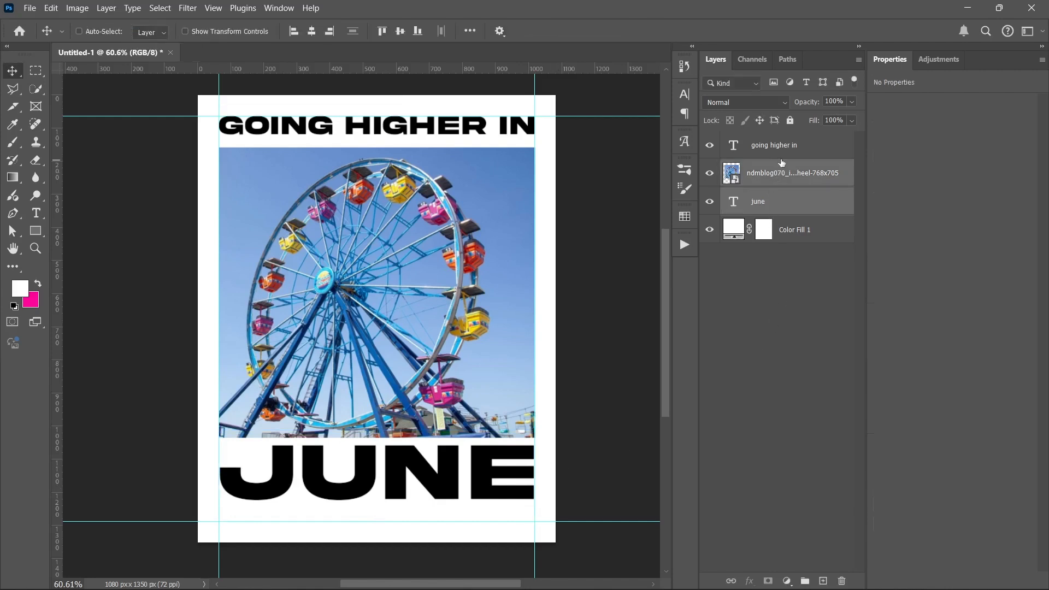
{"action": "left_click", "coordinate": [783, 147], "text": "shift"}
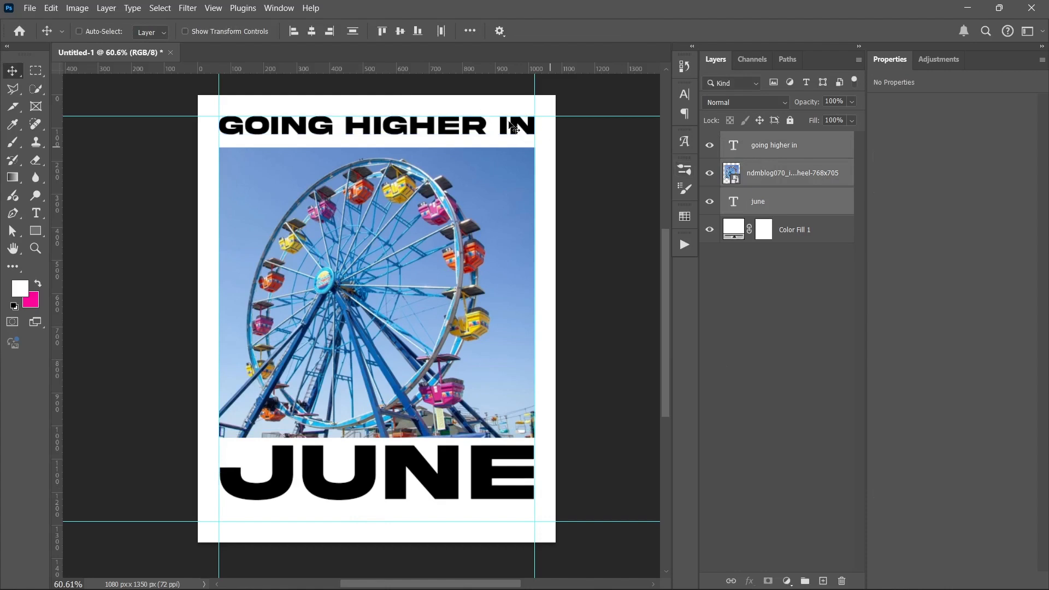
{"action": "left_click", "coordinate": [353, 31]}
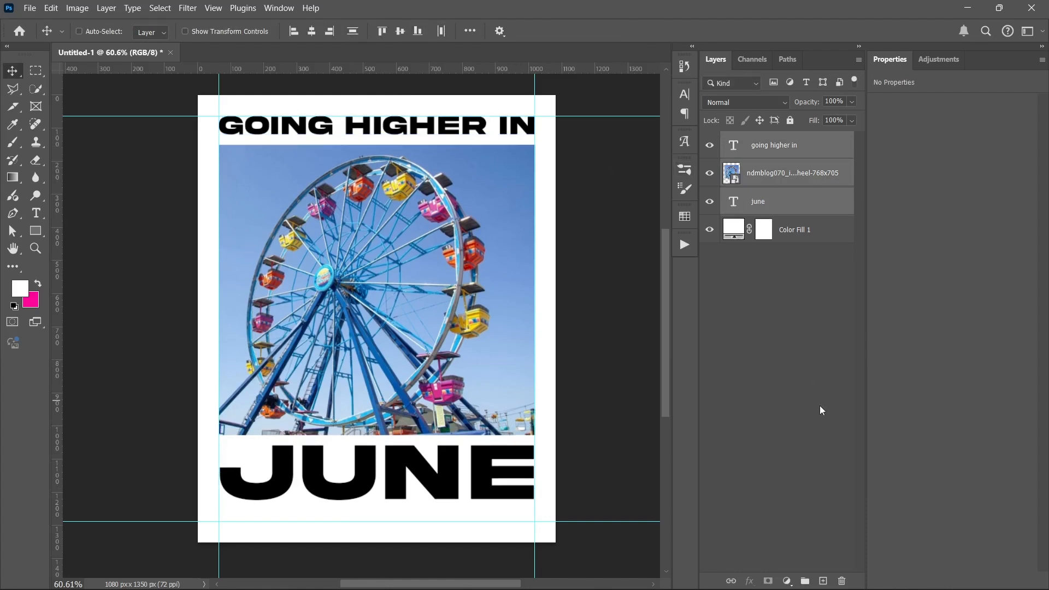
{"action": "left_click", "coordinate": [802, 371]}
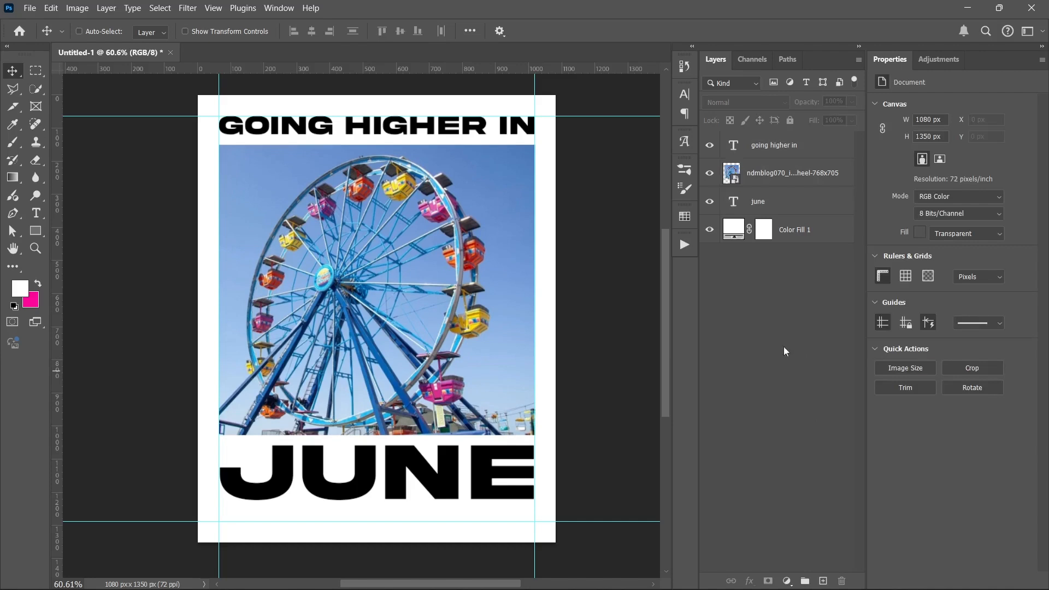
Step: Place the Element 3 arrow graphic from the June Assets folder directly above the Color Fill 1 layer
{"action": "left_click", "coordinate": [738, 232]}
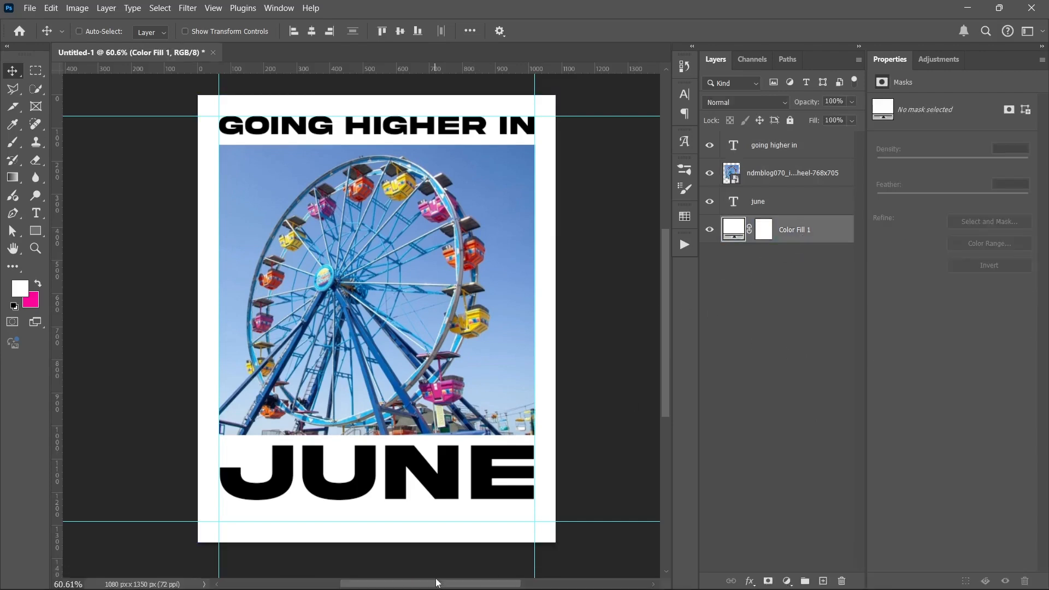
{"action": "left_click", "coordinate": [389, 575]}
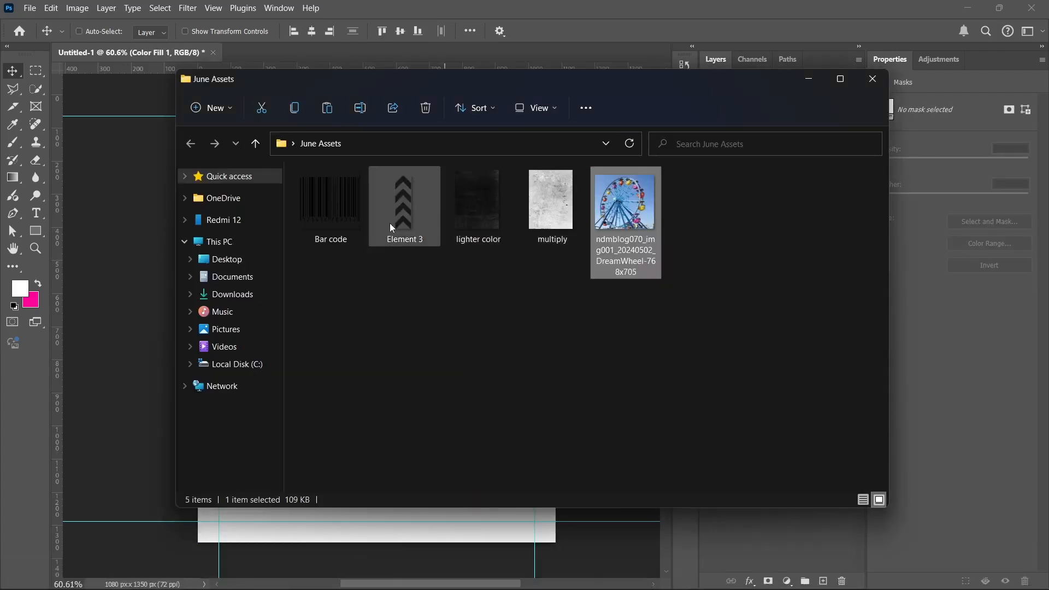
{"action": "left_click", "coordinate": [332, 215]}
{"action": "left_click", "coordinate": [435, 205]}
{"action": "left_click_drag", "start_coordinate": [410, 205], "coordinate": [151, 334]}
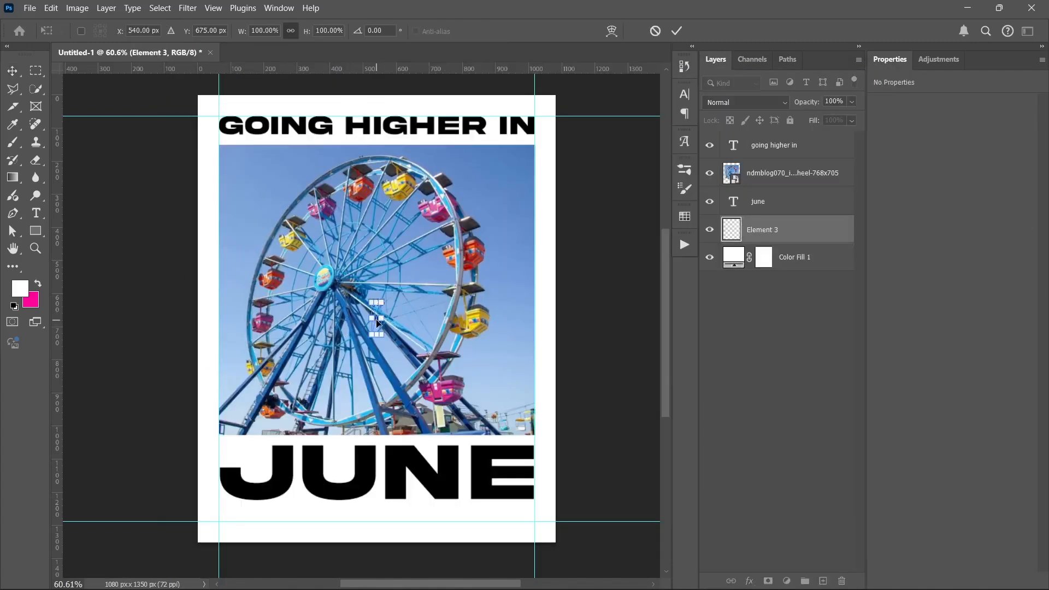
Step: Rotate the arrow graphic 90° and position it below "june" at the lower left margin corner, X 63 px, Y 1257 px
{"action": "left_click_drag", "start_coordinate": [376, 319], "coordinate": [239, 507]}
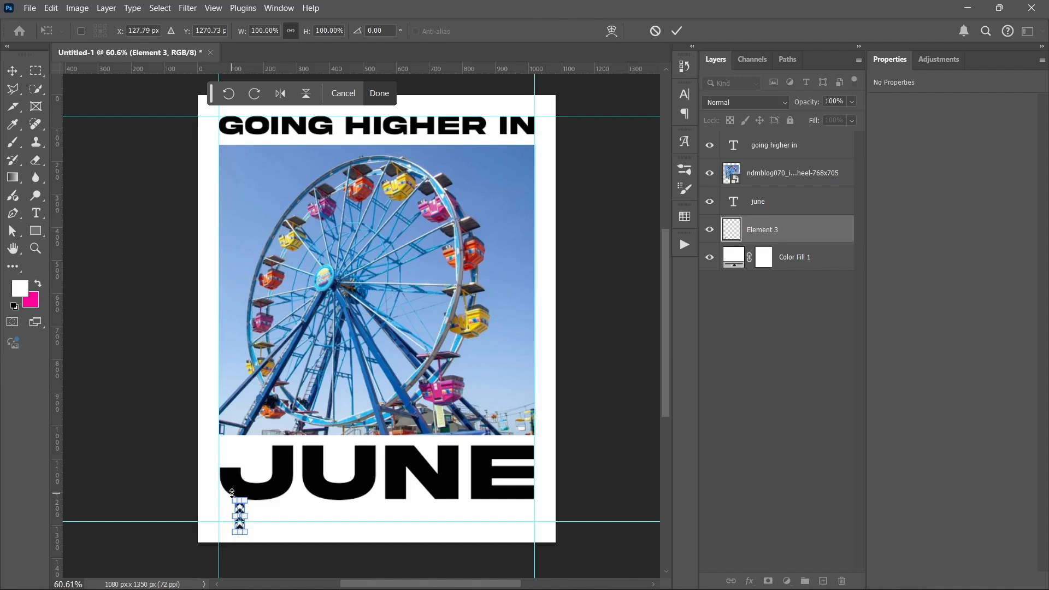
{"action": "left_click_drag", "start_coordinate": [229, 494], "coordinate": [239, 496]}
{"action": "left_click_drag", "start_coordinate": [225, 492], "coordinate": [267, 497]}
{"action": "scroll", "coordinate": [235, 520], "scroll_direction": "up", "scroll_amount": 8}
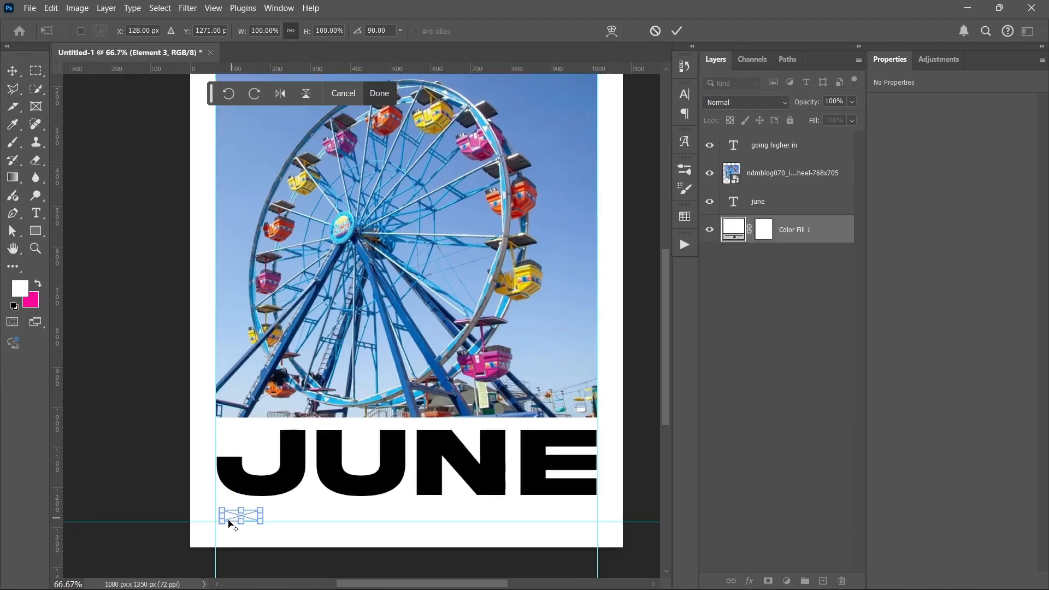
{"action": "scroll", "coordinate": [234, 509], "scroll_direction": "down", "scroll_amount": 3}
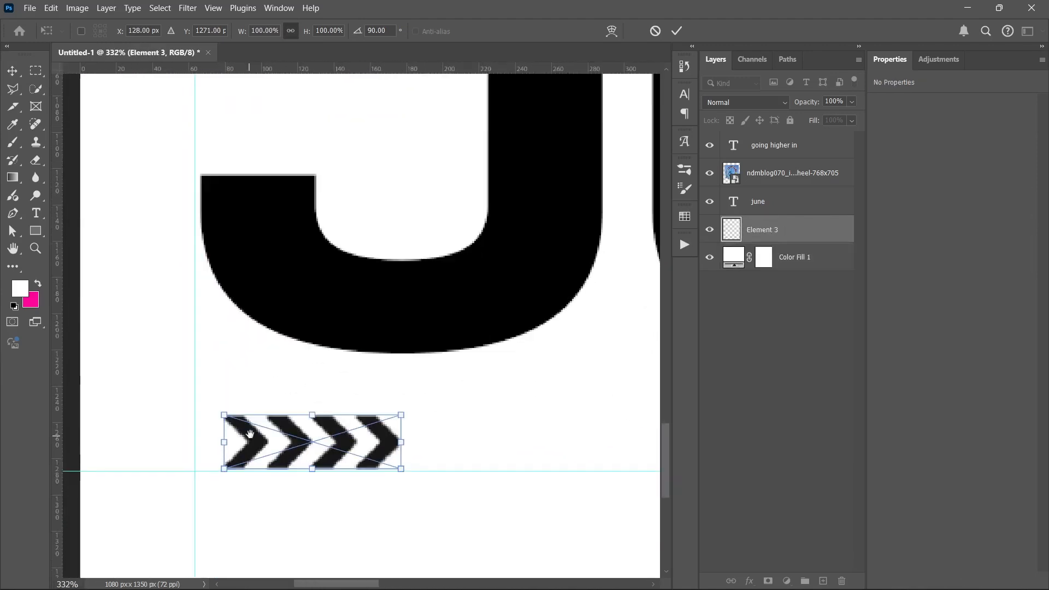
{"action": "left_click_drag", "start_coordinate": [269, 435], "coordinate": [242, 436]}
{"action": "key", "text": "Return"}
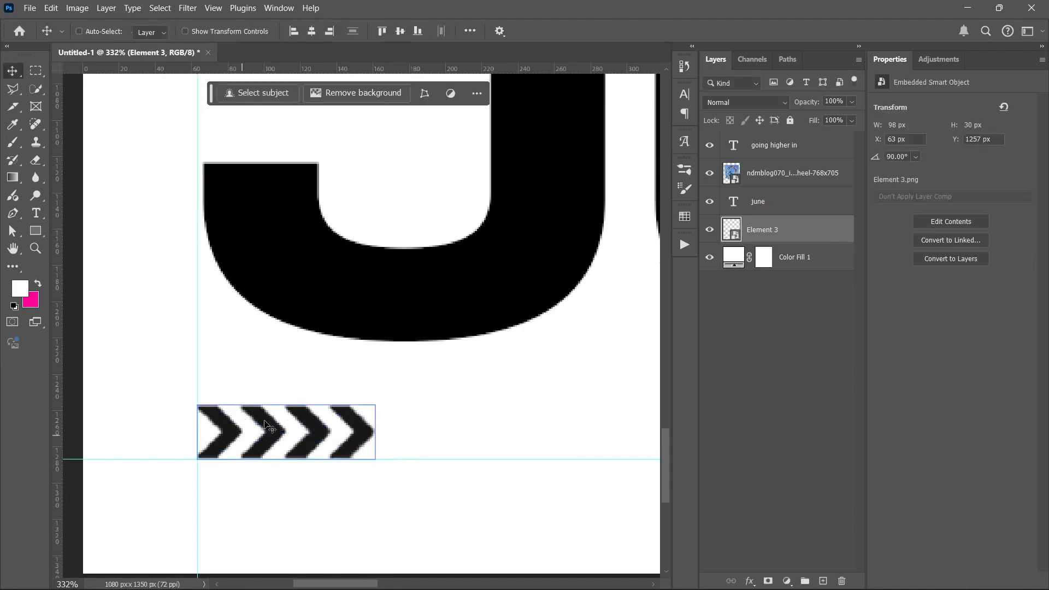
Step: Add the text "01.06.2025" near the arrow graphic in black Akira Expanded Super Bold, 83 pt
{"action": "scroll", "coordinate": [379, 383], "scroll_direction": "down", "scroll_amount": 2}
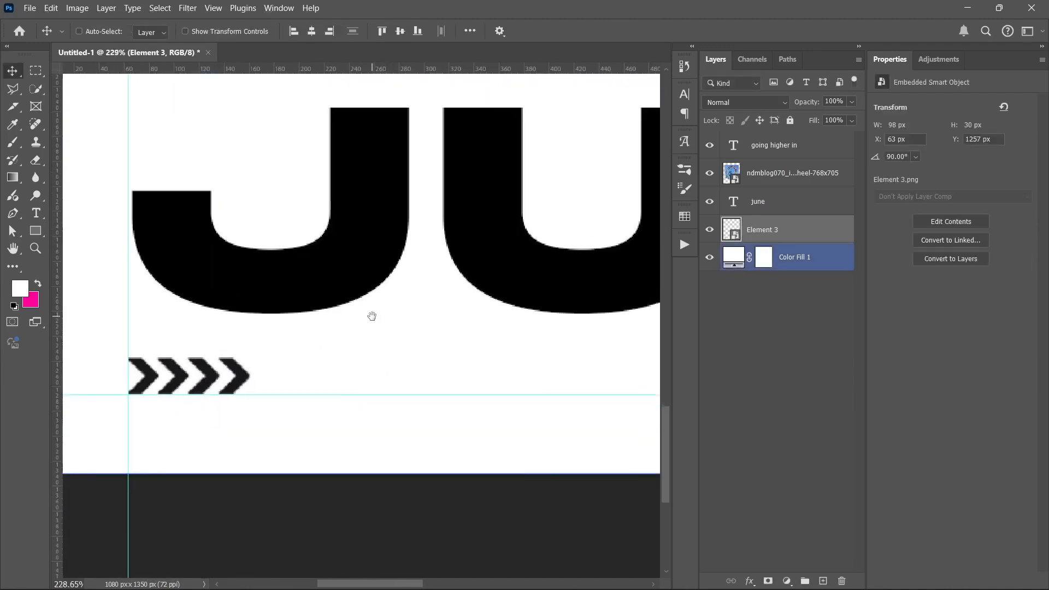
{"action": "left_click", "coordinate": [35, 213]}
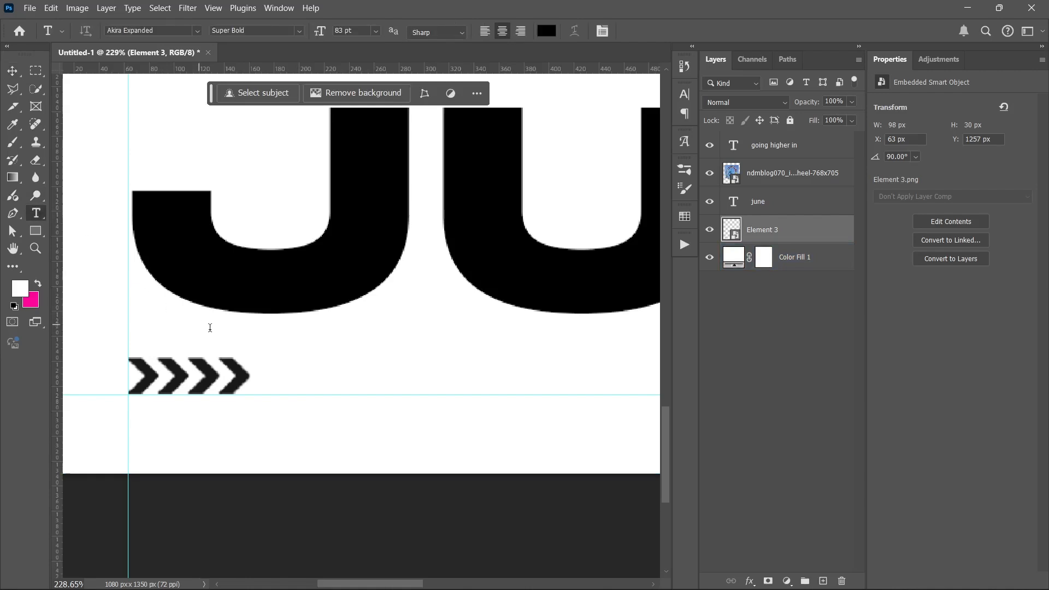
{"action": "left_click", "coordinate": [286, 376]}
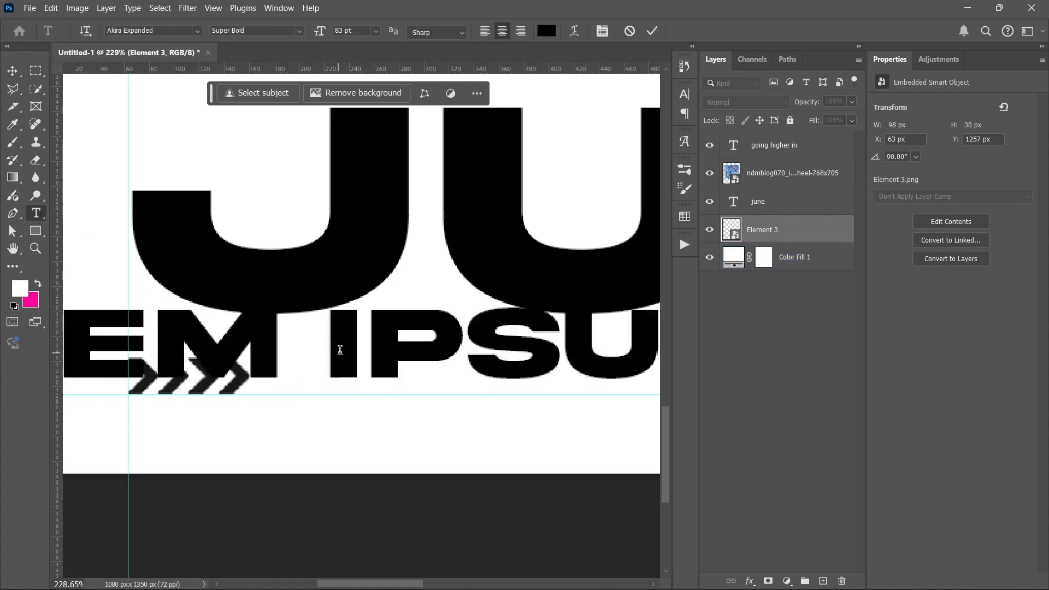
{"action": "key", "text": "ctrl+Return"}
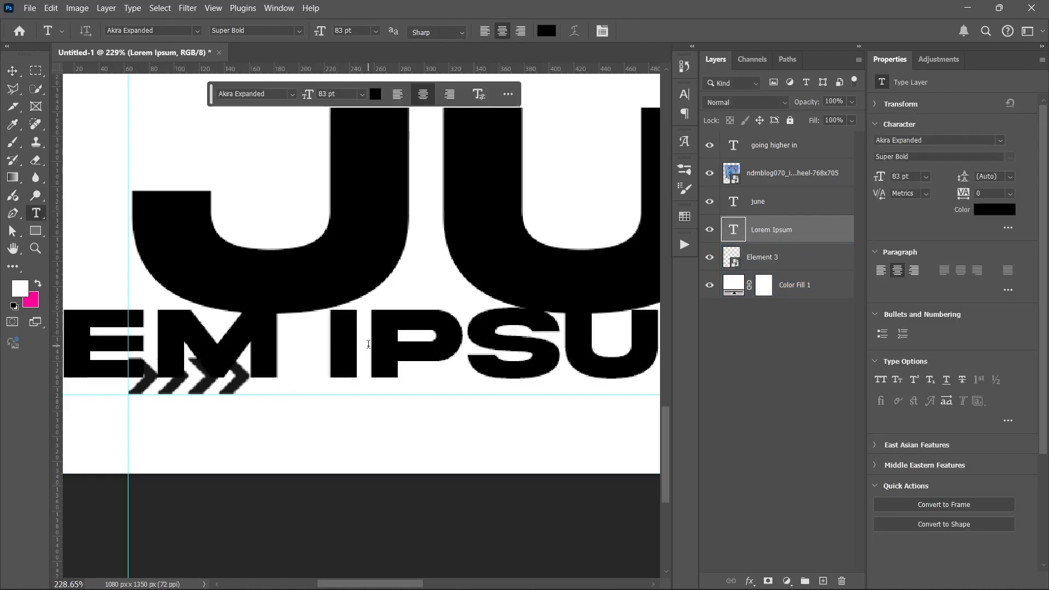
{"action": "triple_click", "coordinate": [394, 341]}
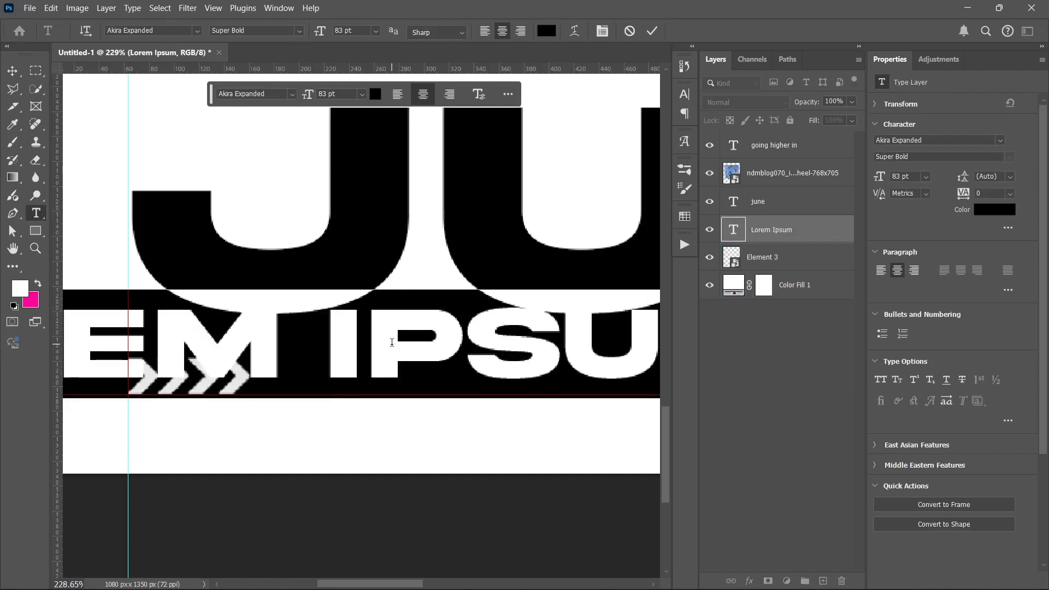
{"action": "type", "text": "01.01"}
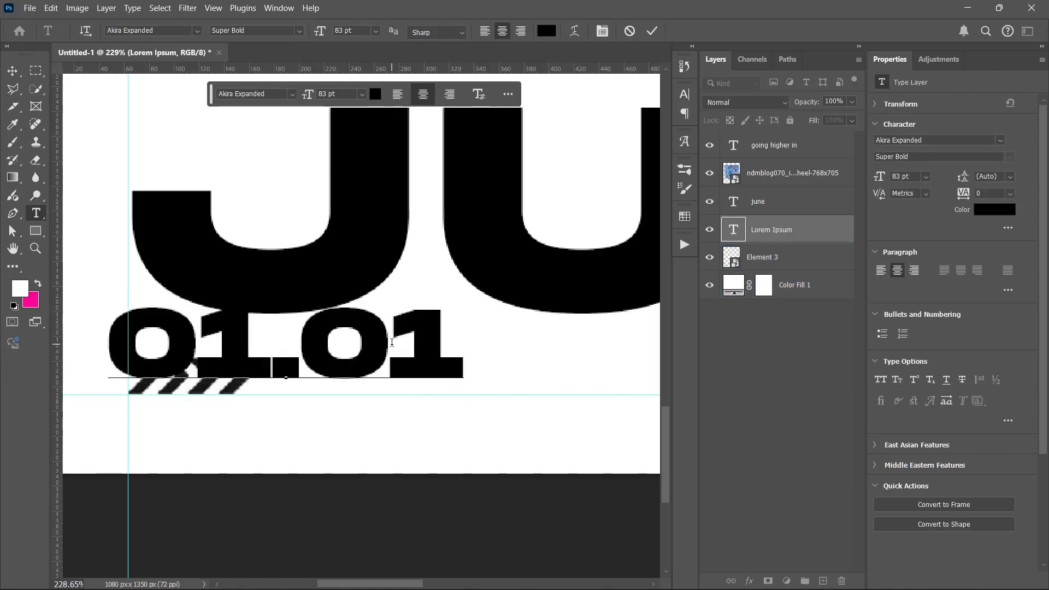
{"action": "key", "text": "BackSpace"}
{"action": "key", "text": "BackSpace"}
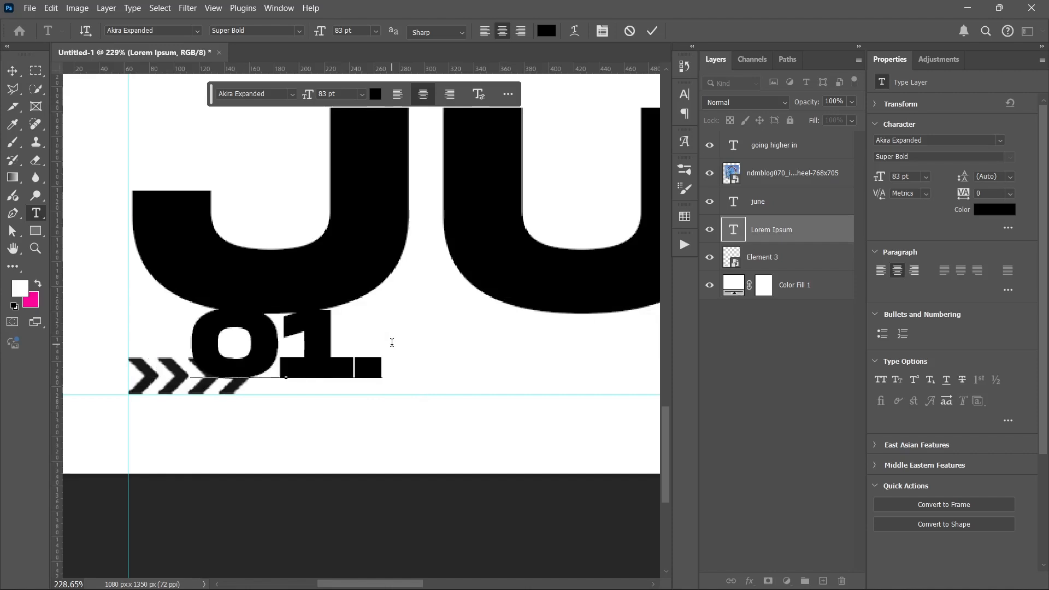
{"action": "type", "text": "06"}
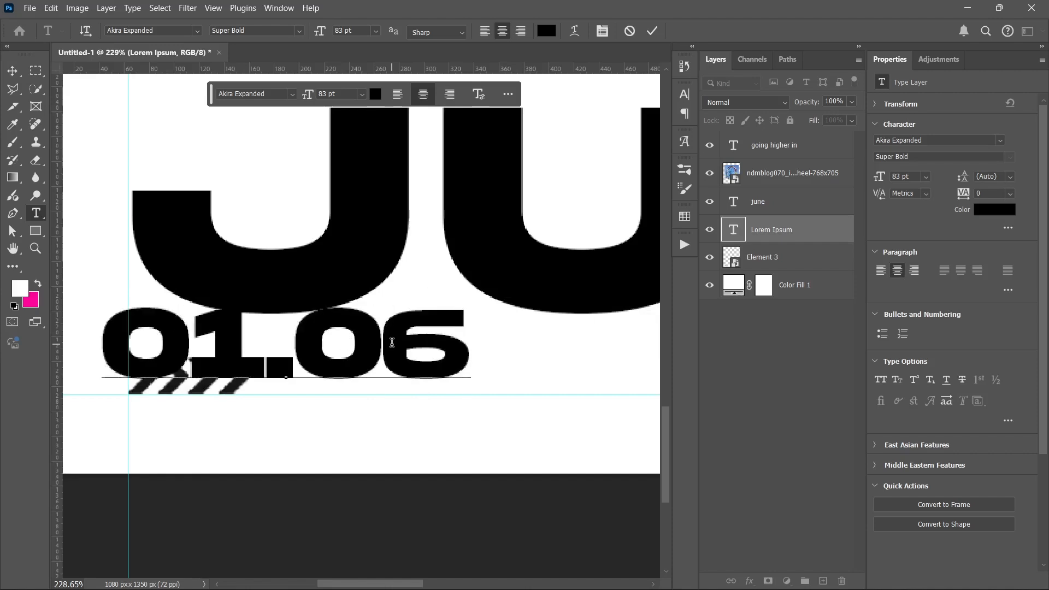
{"action": "type", "text": ".20"}
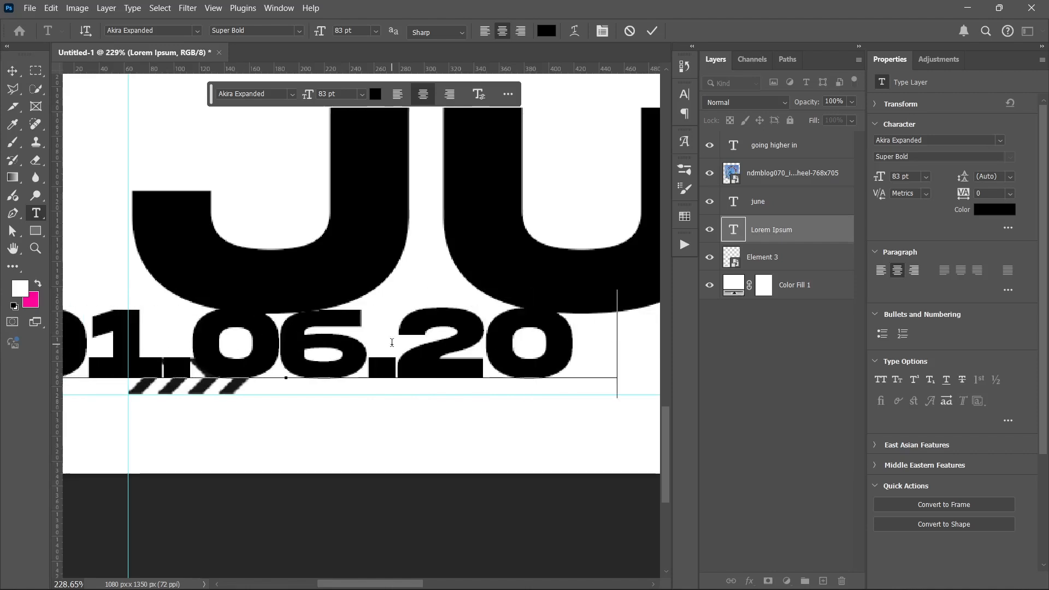
{"action": "type", "text": "25"}
{"action": "key", "text": "ctrl+Return"}
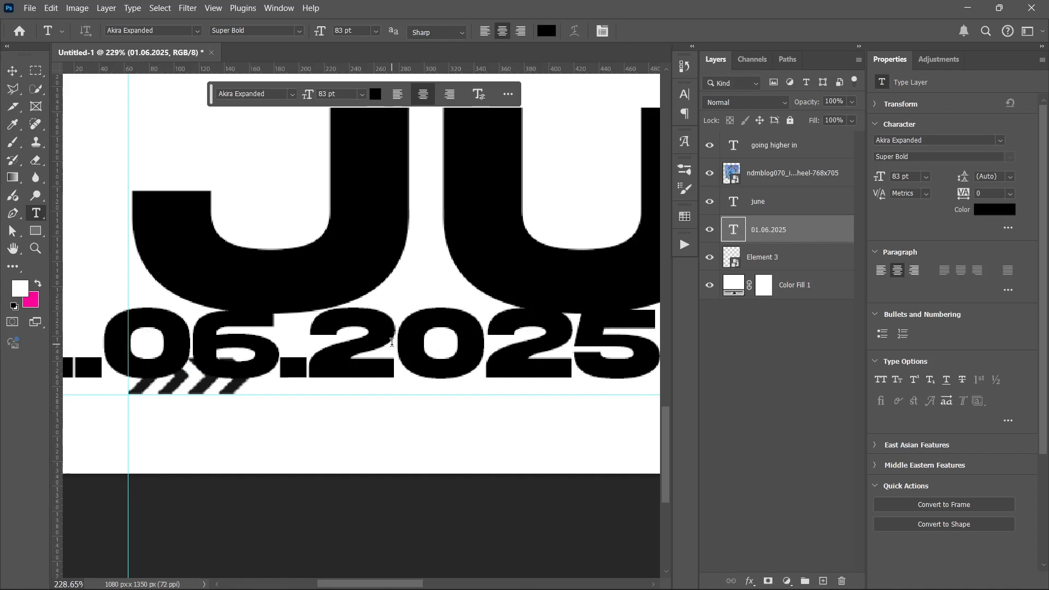
Step: Move the "01.06.2025" text directly beside the arrow graphic's right end, resting on the lower margin guide
{"action": "scroll", "coordinate": [390, 336], "scroll_direction": "down", "scroll_amount": 5}
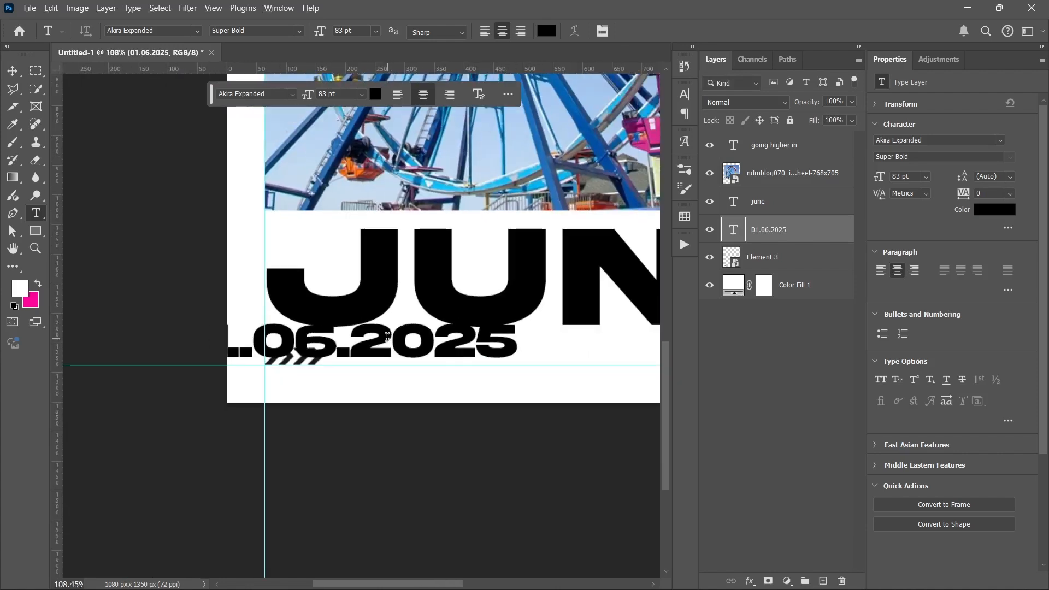
{"action": "key", "text": "v"}
{"action": "left_click_drag", "start_coordinate": [387, 337], "coordinate": [536, 355]}
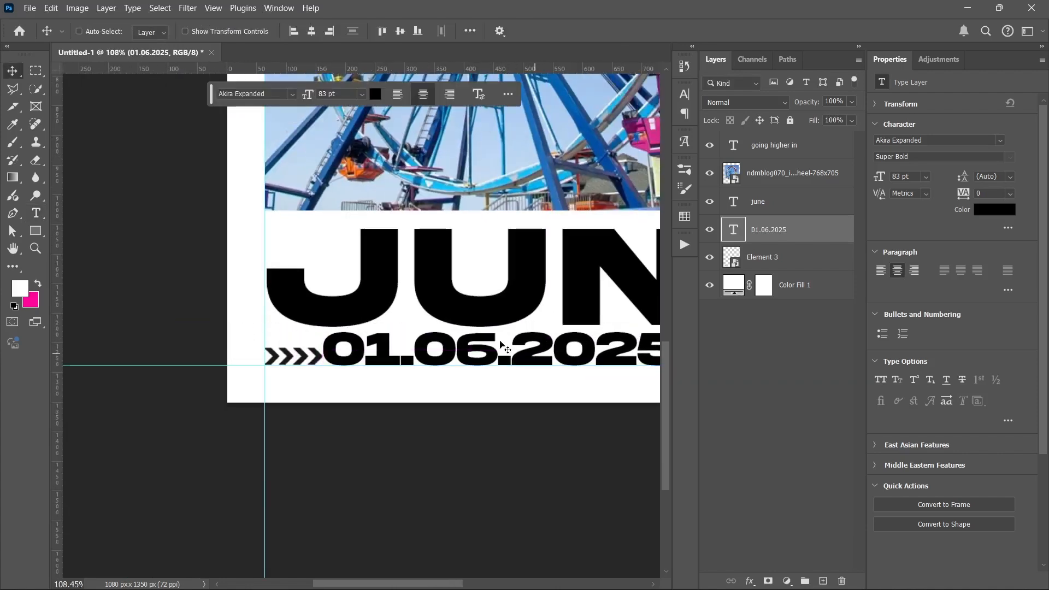
Step: Scale the date text down to 39.81%, about 33 pt, keeping it on the lower margin guide beside the arrows
{"action": "scroll", "coordinate": [341, 363], "scroll_direction": "down", "scroll_amount": 3}
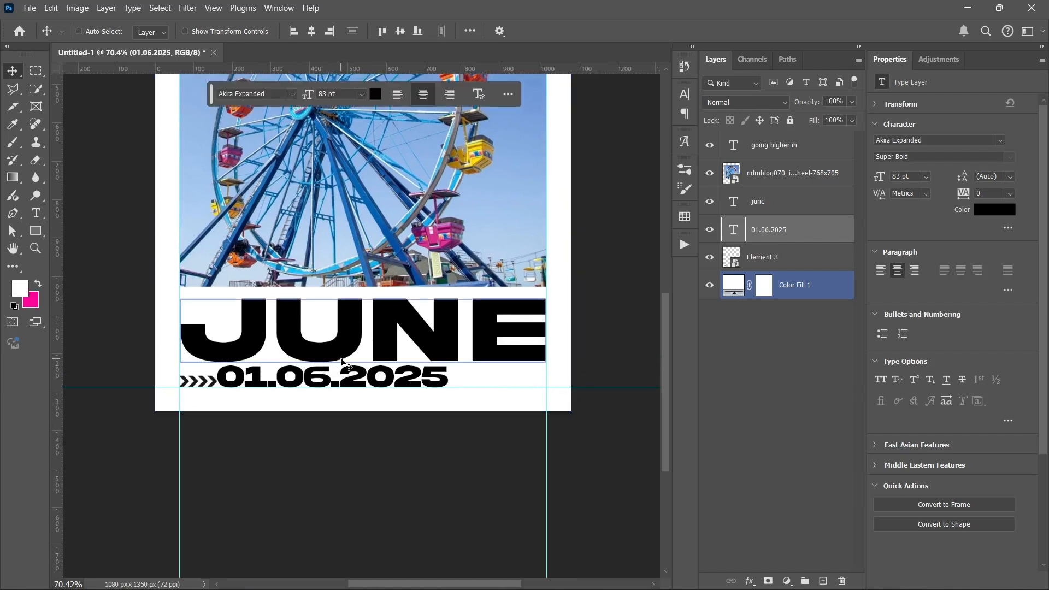
{"action": "key", "text": "ctrl+t"}
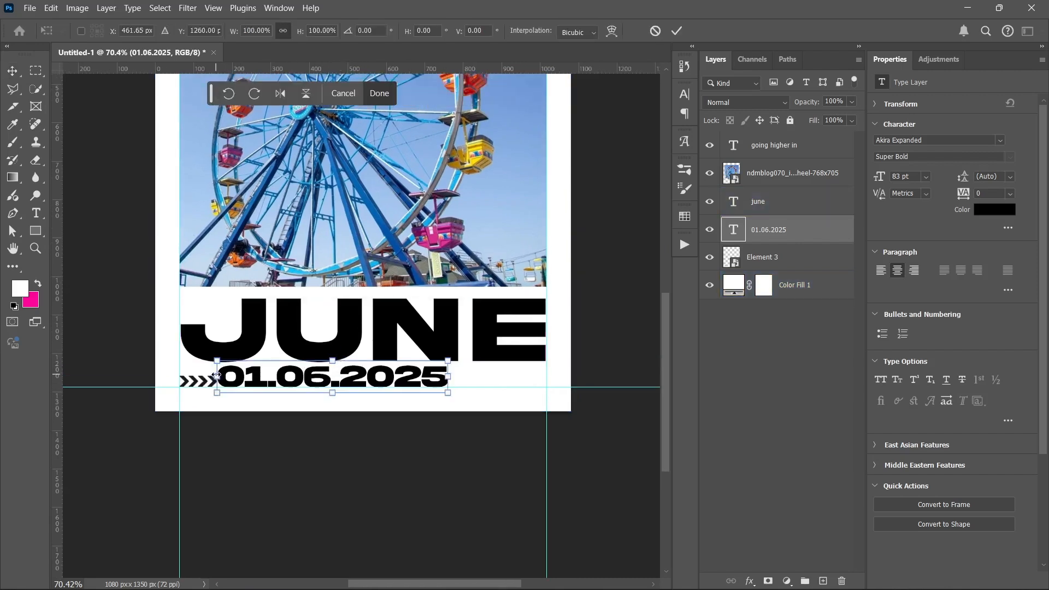
{"action": "left_click_drag", "start_coordinate": [216, 376], "coordinate": [235, 386]}
{"action": "scroll", "coordinate": [211, 399], "scroll_direction": "up", "scroll_amount": 4}
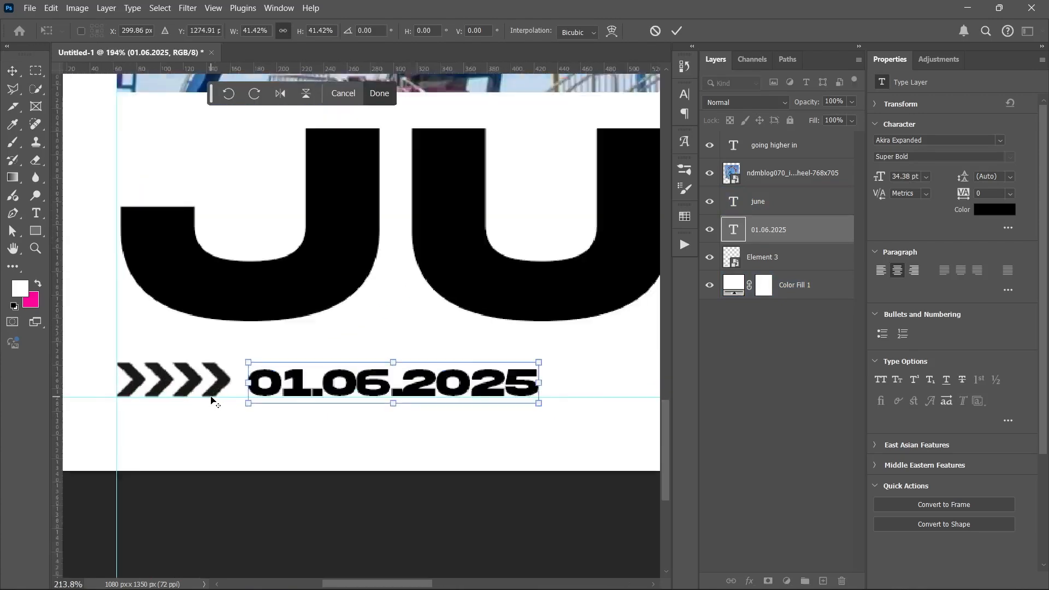
{"action": "scroll", "coordinate": [210, 399], "scroll_direction": "up", "scroll_amount": 1}
{"action": "left_click_drag", "start_coordinate": [610, 384], "coordinate": [591, 383]}
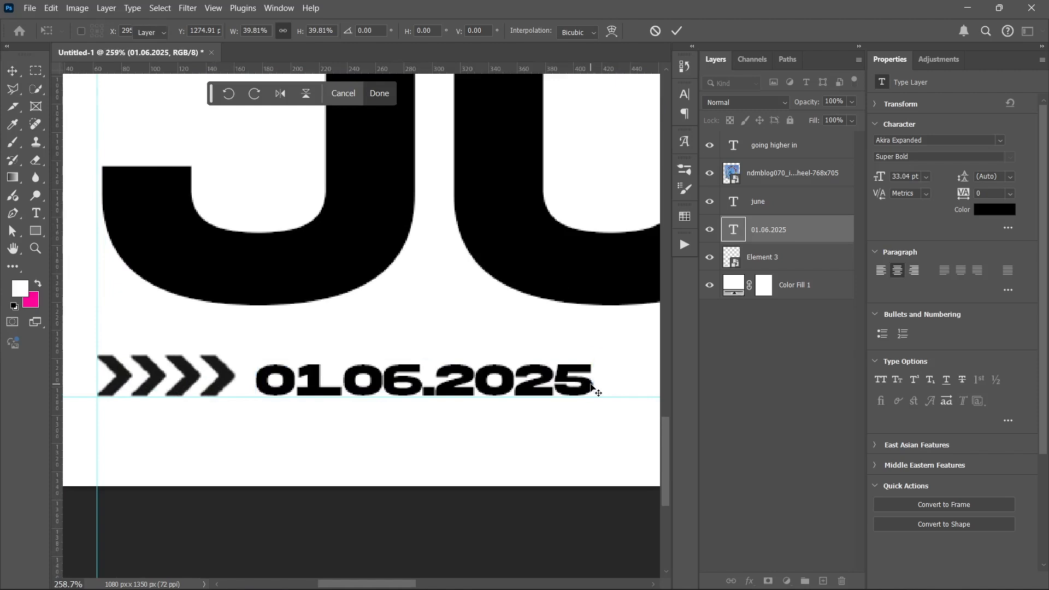
{"action": "key", "text": "Return"}
Step: Nudge the date text along the guide to leave a wider gap between it and the arrow graphic
{"action": "key", "text": "Left"}
{"action": "key", "text": "Left"}
{"action": "key", "text": "Left"}
{"action": "key", "text": "Left"}
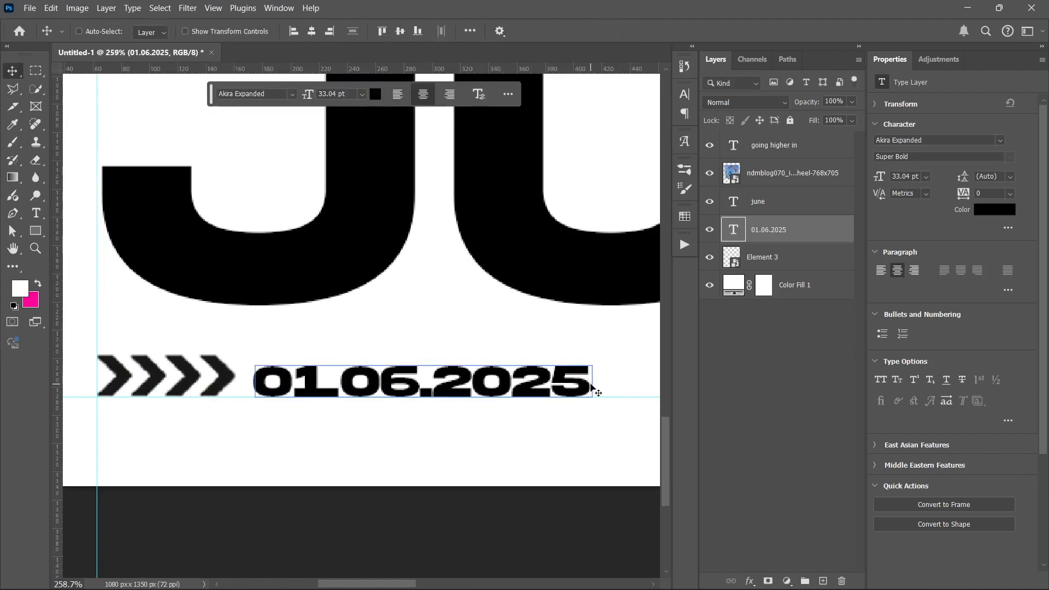
{"action": "key", "text": "ctrl"}
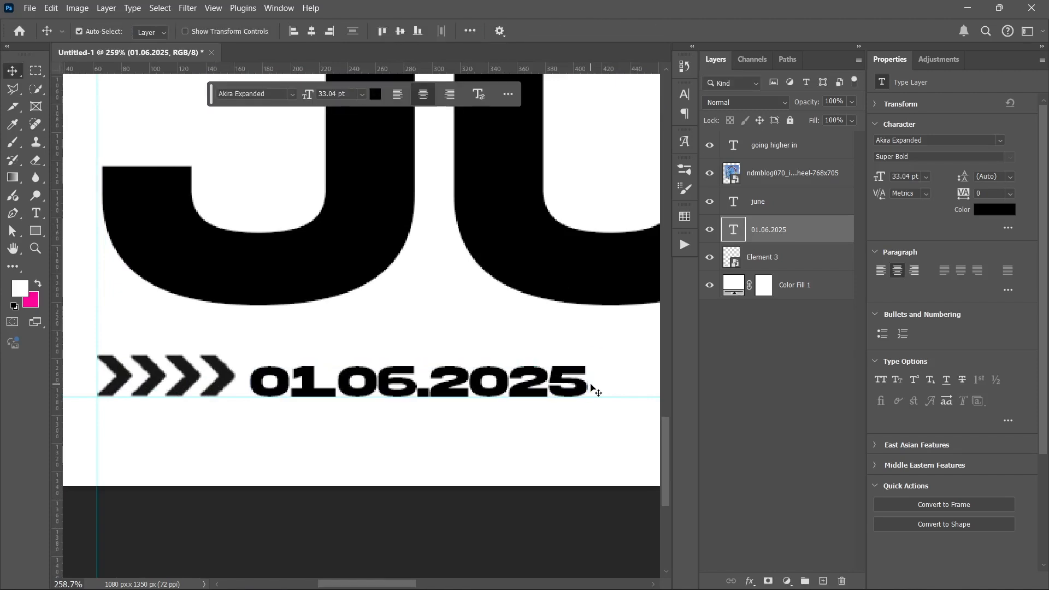
{"action": "key", "text": "shift+Right"}
{"action": "key", "text": "shift+Right"}
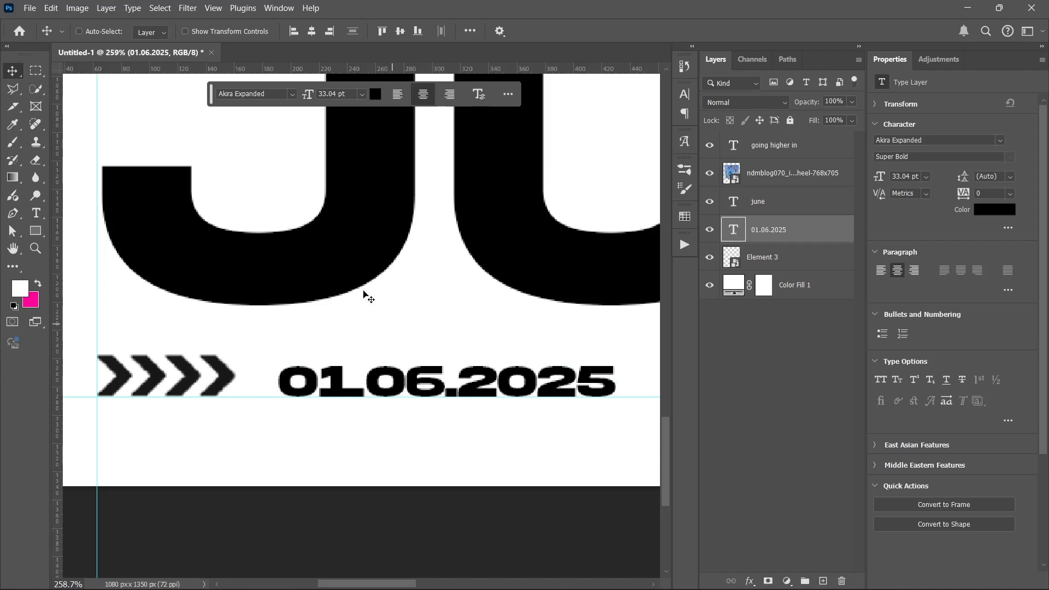
Step: Scale the date text and the Element 3 arrow graphic down together, keeping them against the left margin guide
{"action": "scroll", "coordinate": [318, 320], "scroll_direction": "down", "scroll_amount": 8}
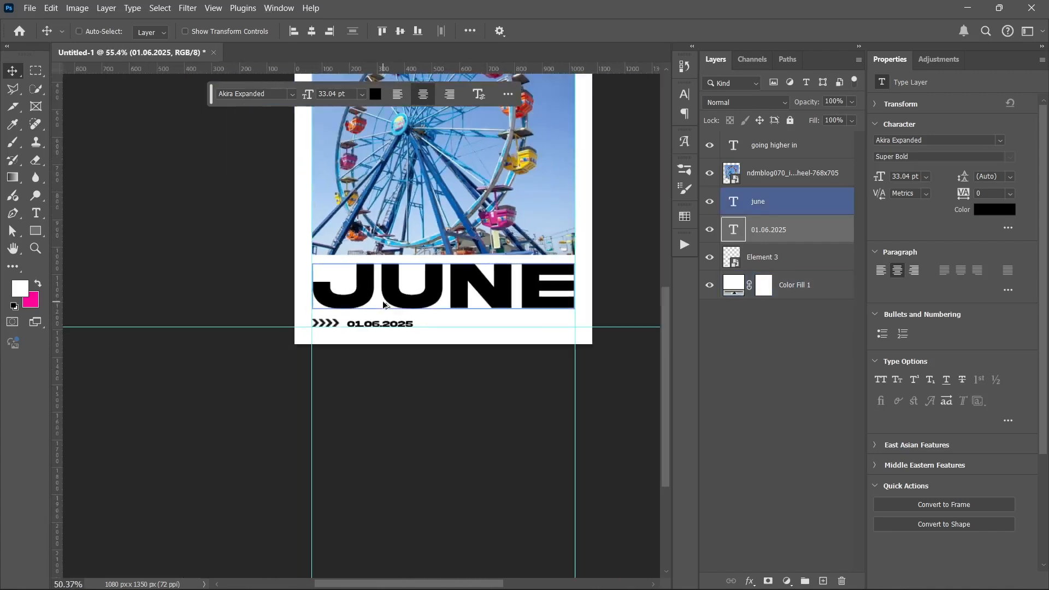
{"action": "scroll", "coordinate": [383, 304], "scroll_direction": "down", "scroll_amount": 2}
{"action": "left_click_drag", "start_coordinate": [434, 321], "coordinate": [432, 365]}
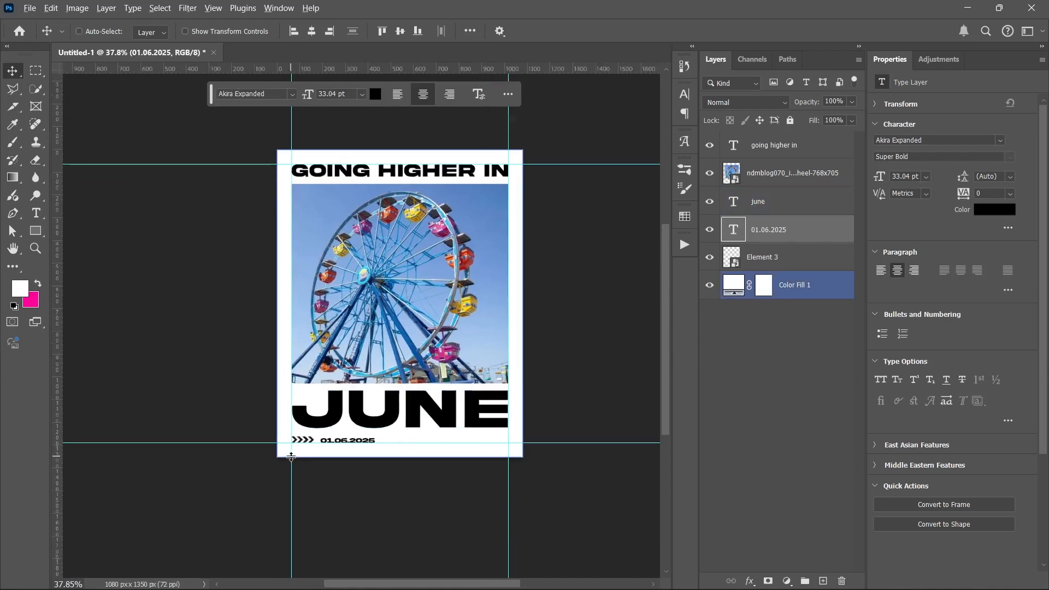
{"action": "scroll", "coordinate": [295, 459], "scroll_direction": "up", "scroll_amount": 5}
{"action": "left_click", "coordinate": [793, 257], "text": "ctrl"}
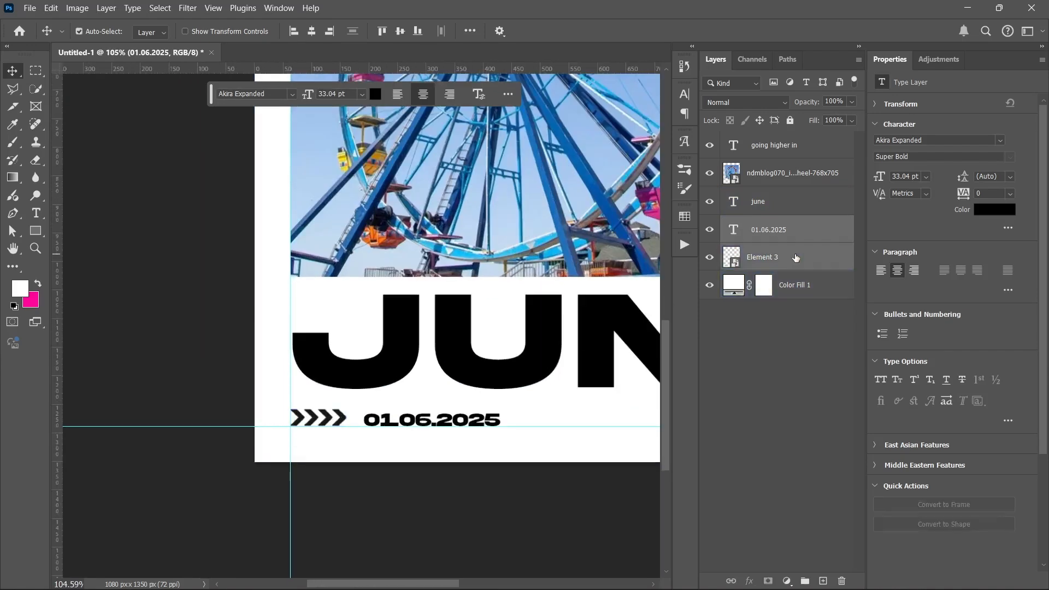
{"action": "key", "text": "ctrl+t"}
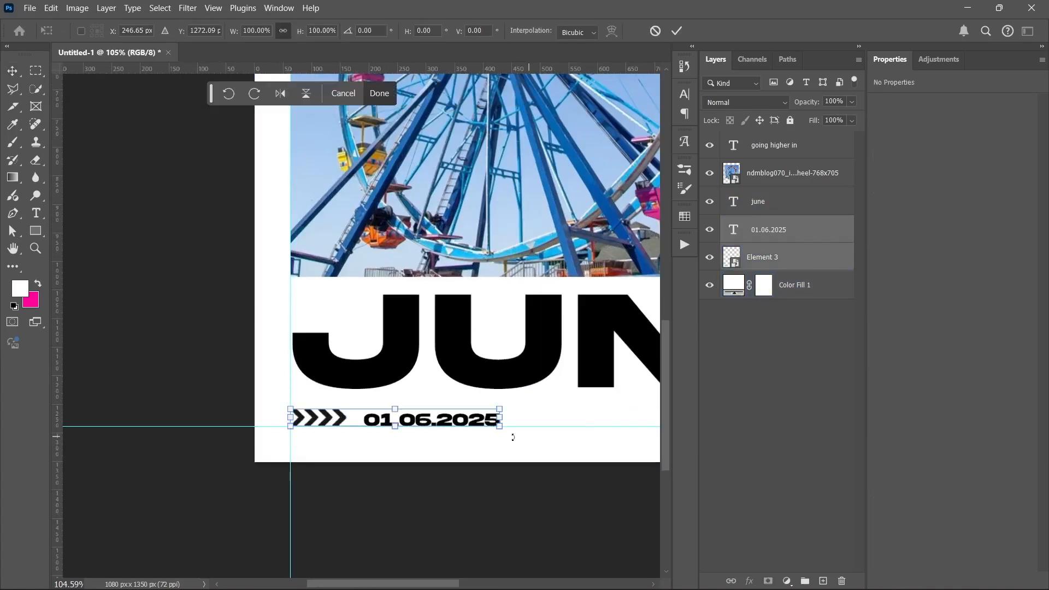
{"action": "left_click_drag", "start_coordinate": [504, 420], "coordinate": [443, 435]}
{"action": "key", "text": "Return"}
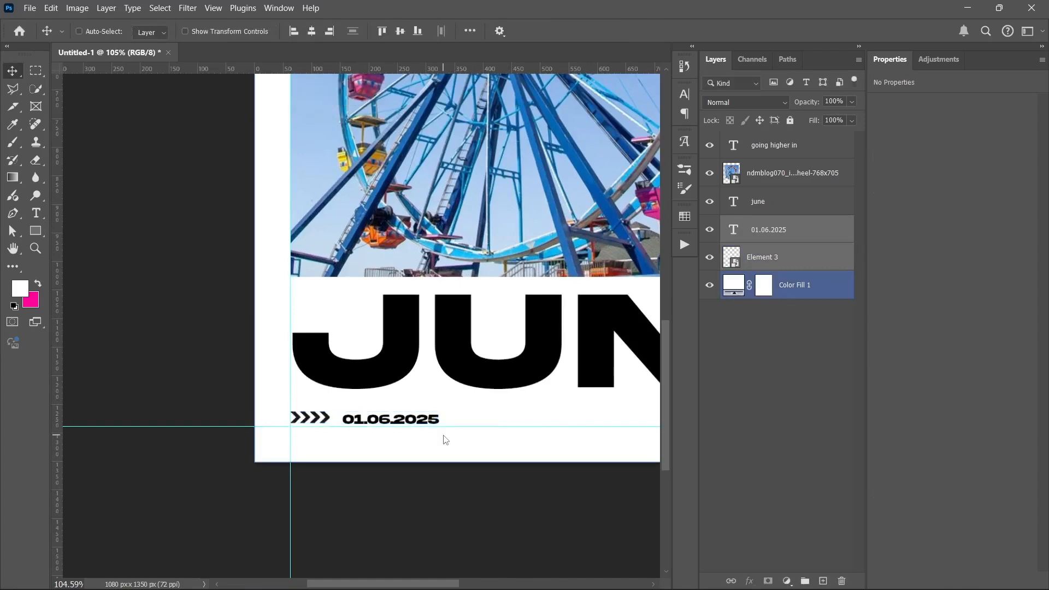
Step: Place the Bar code image from the June Assets folder into the poster, directly above the 01.06.2025 layer
{"action": "scroll", "coordinate": [440, 411], "scroll_direction": "down", "scroll_amount": 5}
{"action": "scroll", "coordinate": [565, 269], "scroll_direction": "down", "scroll_amount": 3}
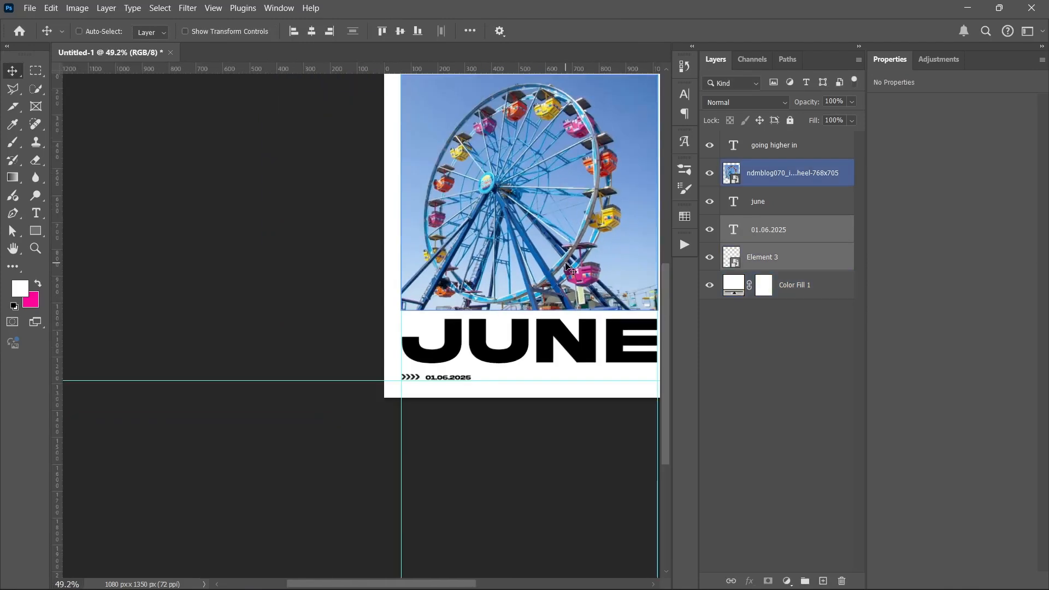
{"action": "left_click_drag", "start_coordinate": [580, 211], "coordinate": [398, 325]}
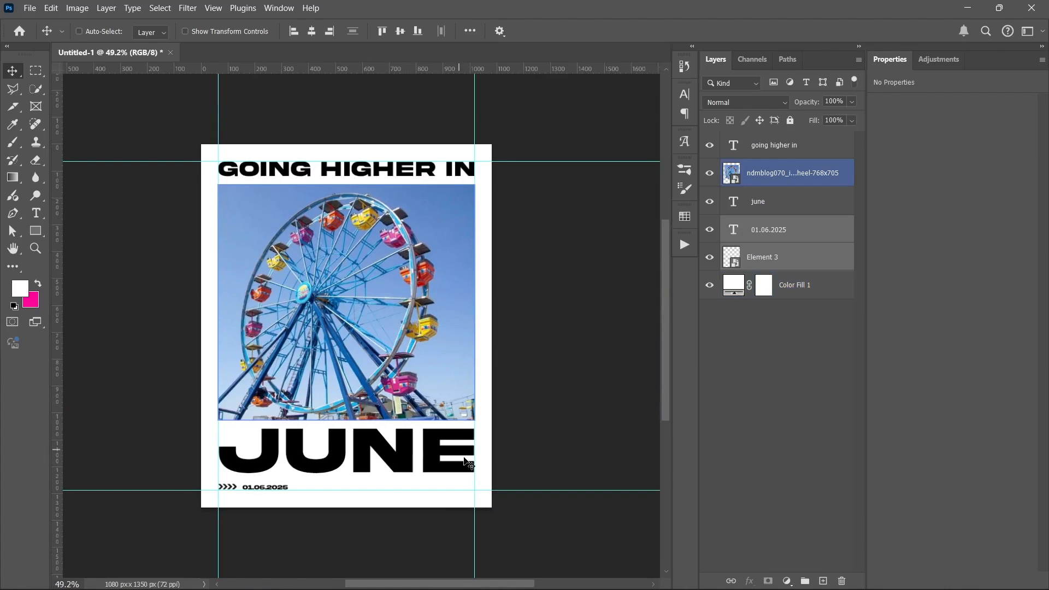
{"action": "left_click", "coordinate": [437, 494], "text": "ctrl"}
{"action": "scroll", "coordinate": [437, 494], "scroll_direction": "up", "scroll_amount": 6}
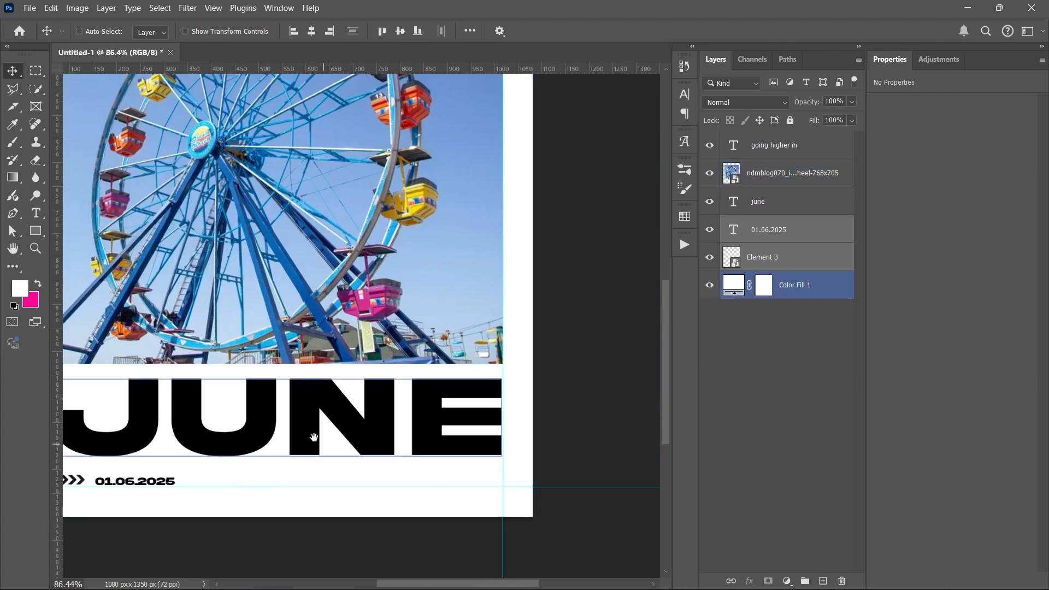
{"action": "left_click_drag", "start_coordinate": [313, 437], "coordinate": [351, 396]}
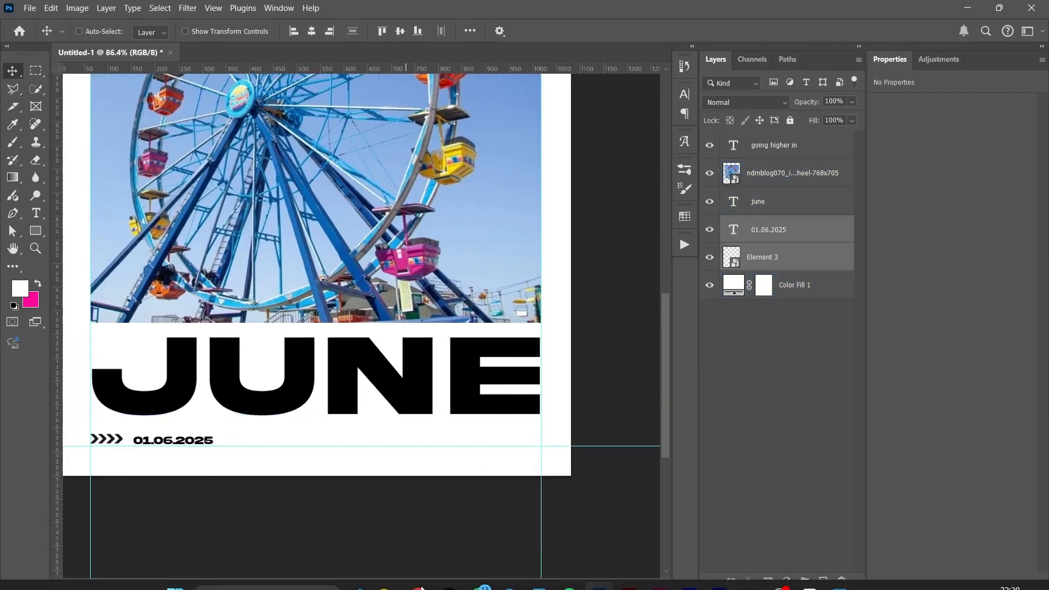
{"action": "mouse_move", "coordinate": [480, 588]}
{"action": "left_click", "coordinate": [389, 578]}
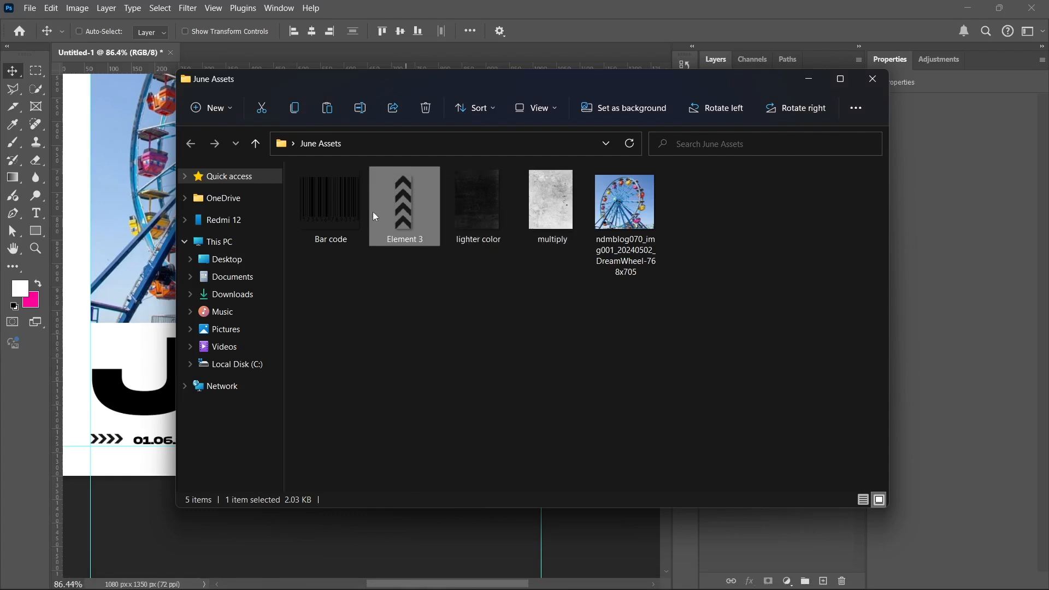
{"action": "left_click", "coordinate": [330, 203]}
{"action": "left_click_drag", "start_coordinate": [334, 210], "coordinate": [159, 394]}
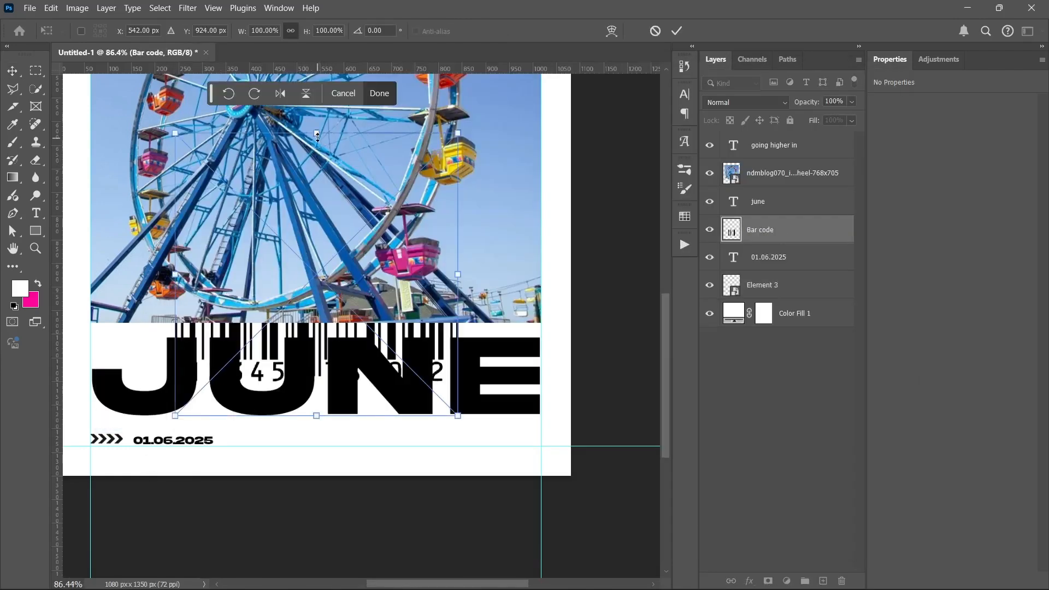
Step: Scale the bar code to 33% and move it over the "E" of "june" near the lower right margin corner
{"action": "left_click_drag", "start_coordinate": [317, 136], "coordinate": [316, 322]}
{"action": "left_click_drag", "start_coordinate": [360, 352], "coordinate": [486, 379]}
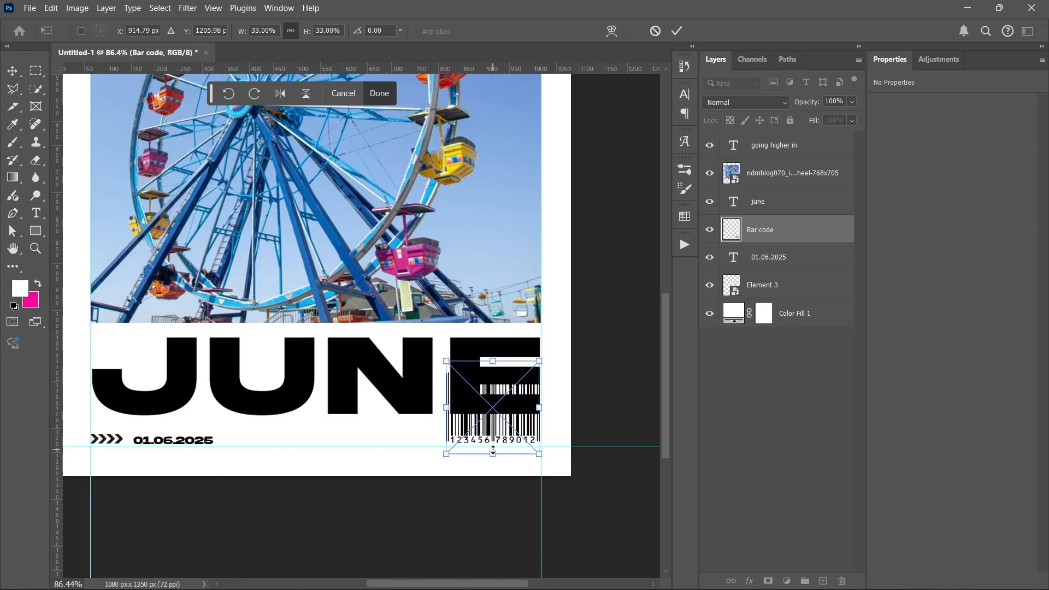
{"action": "key", "text": "Down"}
{"action": "key", "text": "Down"}
{"action": "key", "text": "Down"}
{"action": "key", "text": "Down"}
{"action": "key", "text": "Down"}
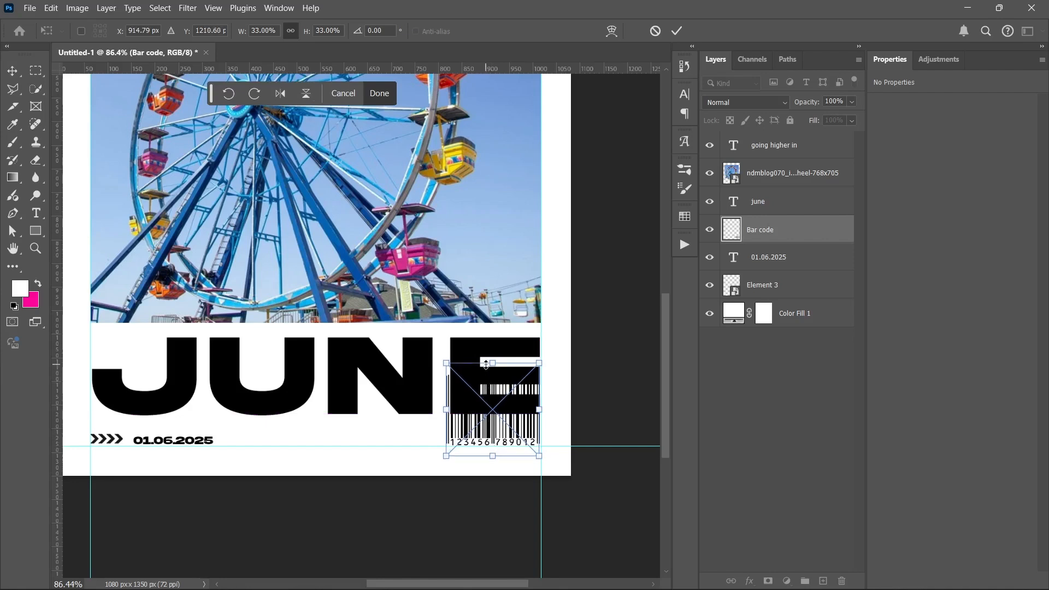
Step: Reduce the bar code to 24.83% and shift it against the right margin guide, at X 870 px, Y 1178 px
{"action": "left_click_drag", "start_coordinate": [485, 365], "coordinate": [486, 388]}
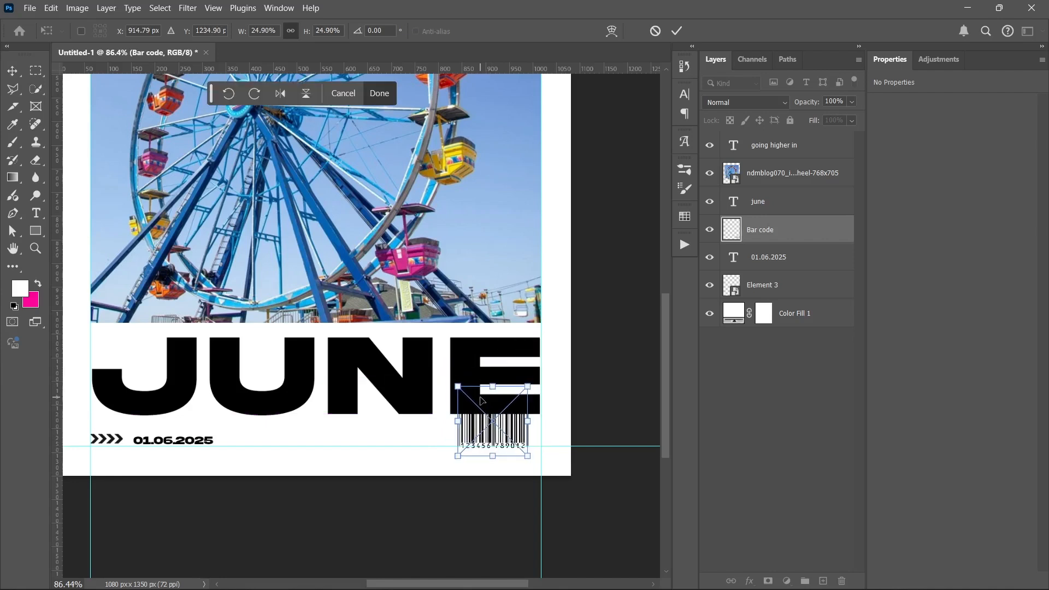
{"action": "key", "text": "shift+Right"}
{"action": "key", "text": "shift+Right"}
{"action": "key", "text": "shift+Right"}
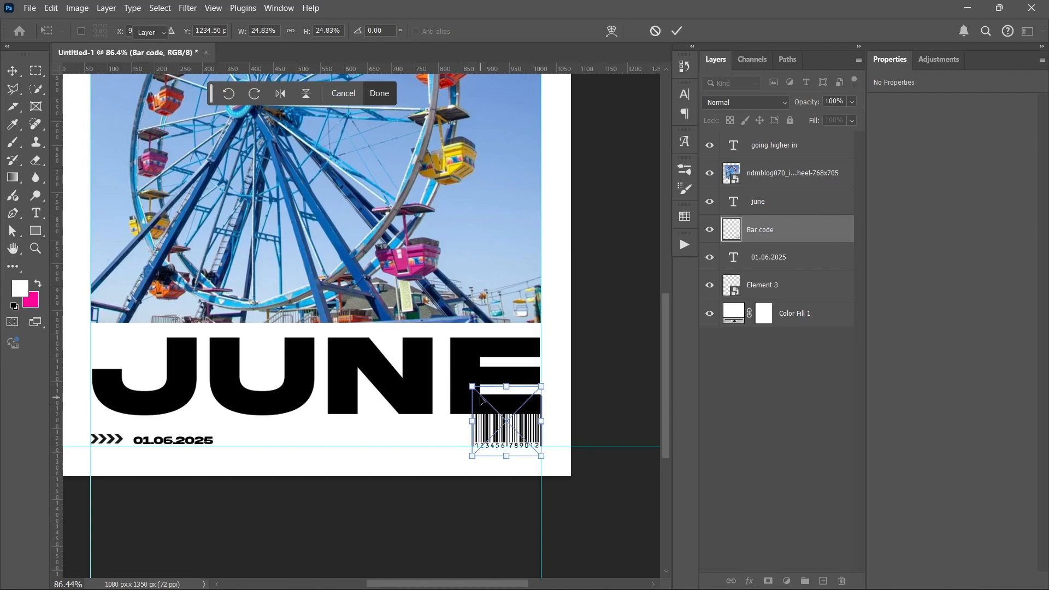
{"action": "key", "text": "Return"}
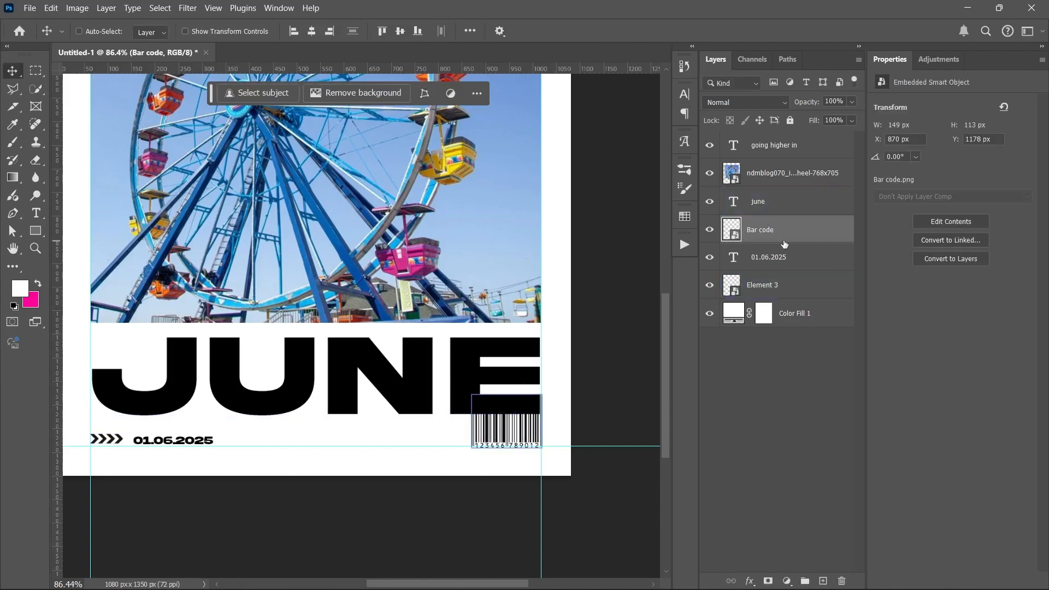
Step: Mask out the upper part of the bar code that overlaps "june", using a rectangular selection
{"action": "left_click", "coordinate": [37, 74]}
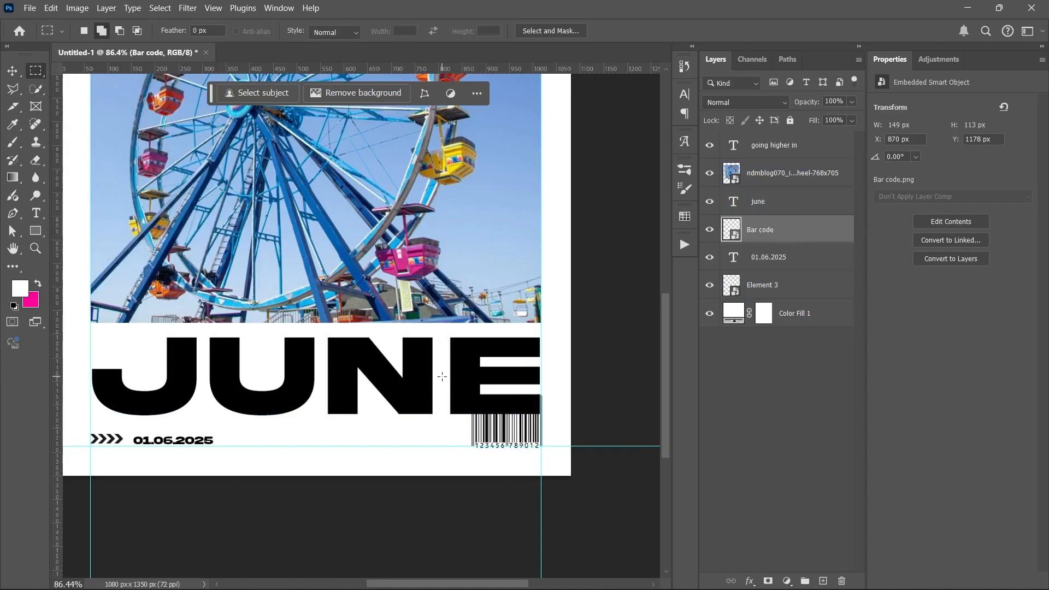
{"action": "left_click_drag", "start_coordinate": [446, 376], "coordinate": [562, 423]}
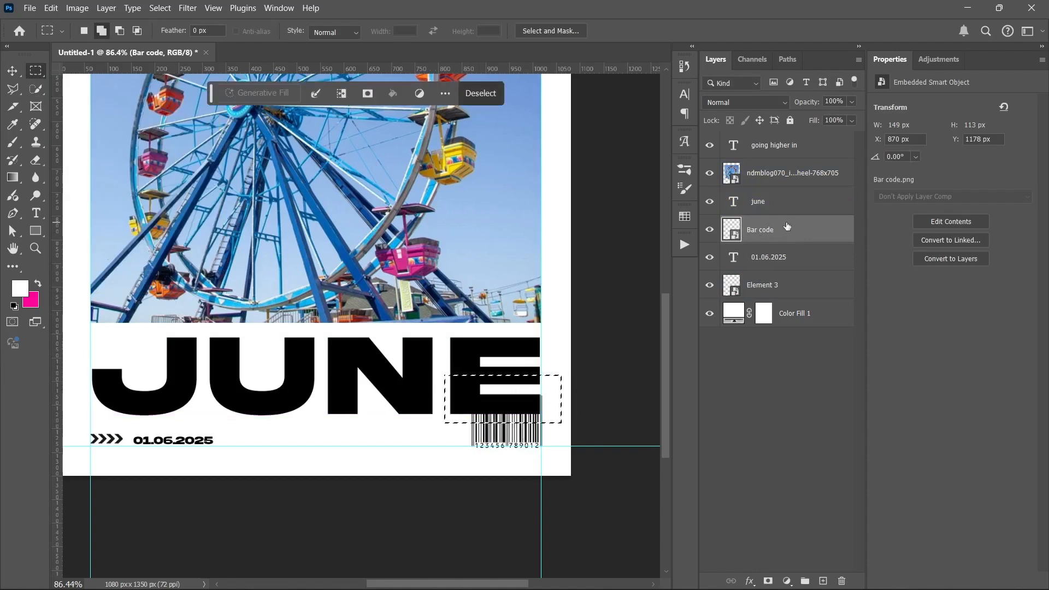
{"action": "left_click", "coordinate": [768, 581]}
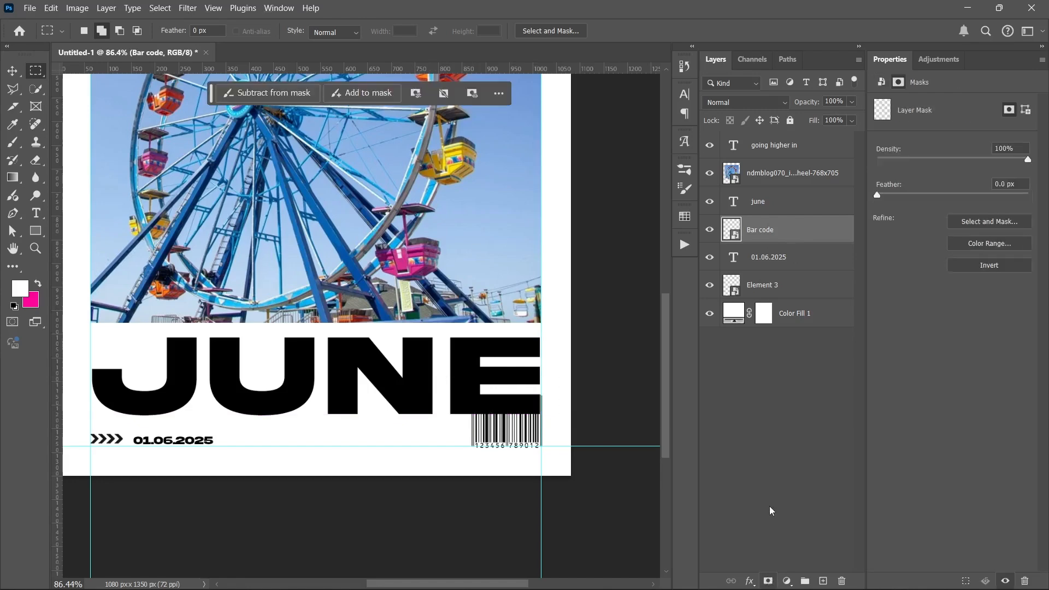
{"action": "key", "text": "v"}
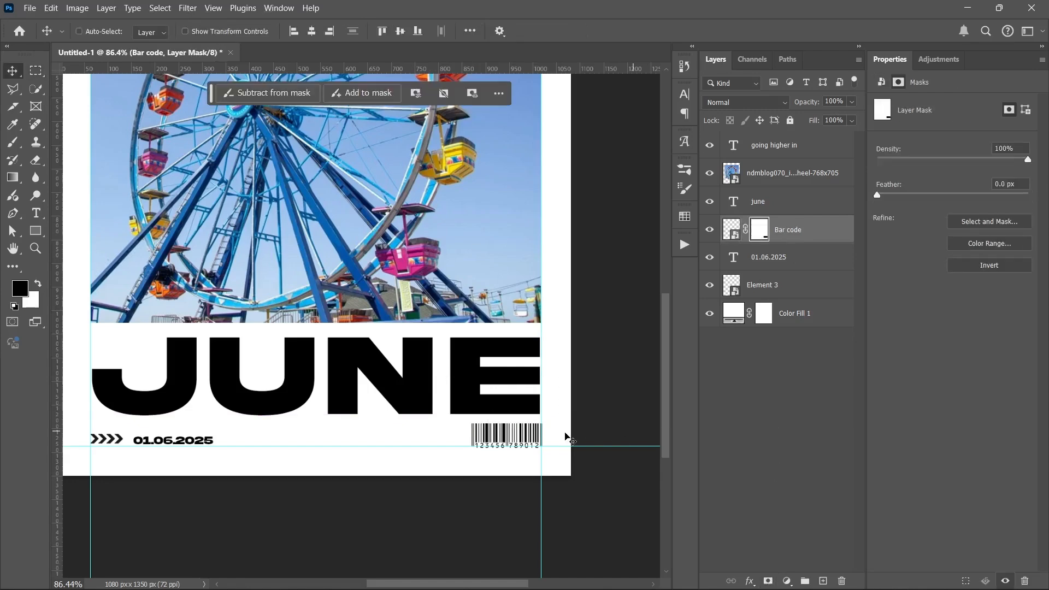
Step: Compare the bar code with its layer mask disabled and enabled
{"action": "scroll", "coordinate": [481, 451], "scroll_direction": "up", "scroll_amount": 5}
{"action": "left_click_drag", "start_coordinate": [548, 369], "coordinate": [450, 358]}
{"action": "left_click", "coordinate": [765, 232], "text": "shift"}
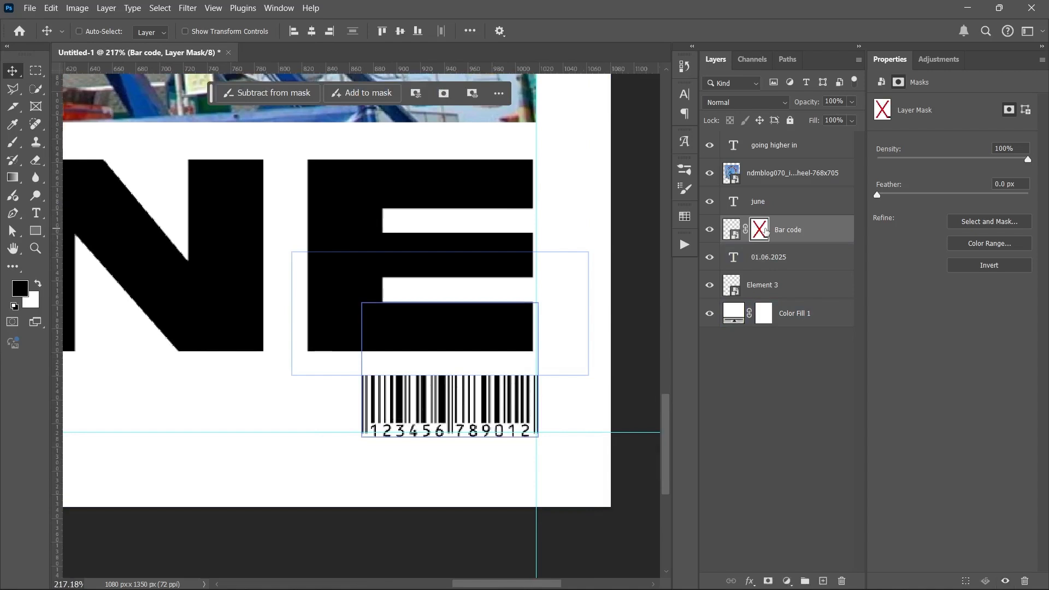
{"action": "left_click", "coordinate": [764, 231], "text": "shift"}
{"action": "left_click", "coordinate": [765, 231], "text": "shift"}
{"action": "left_click", "coordinate": [764, 231], "text": "shift"}
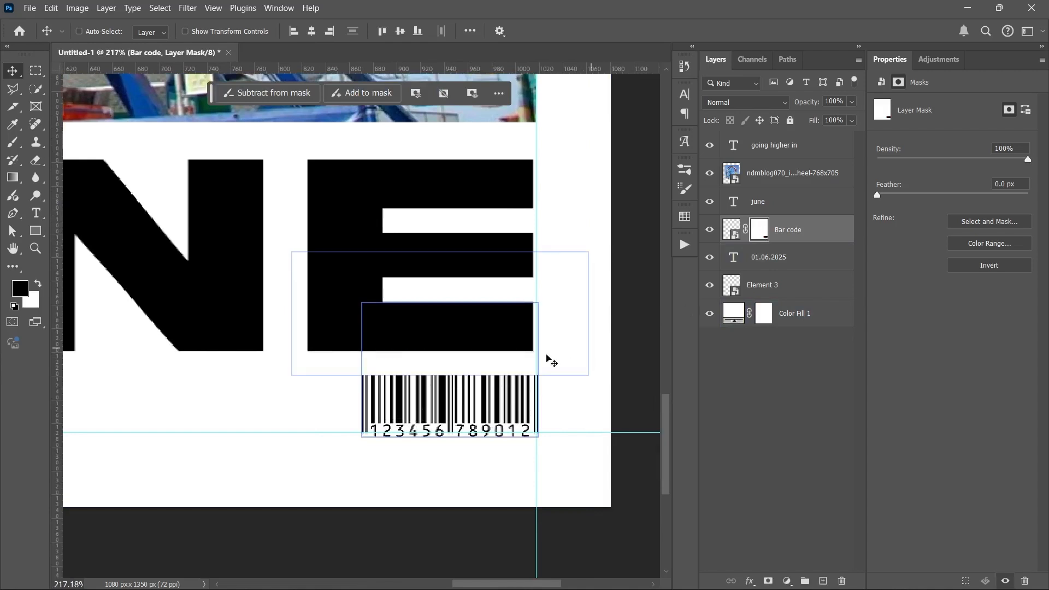
Step: Draw a red rectangle about 934 x 859 px over the ferris wheel photo, on a layer directly above it
{"action": "scroll", "coordinate": [338, 352], "scroll_direction": "down", "scroll_amount": 7}
{"action": "left_click_drag", "start_coordinate": [218, 303], "coordinate": [333, 462]}
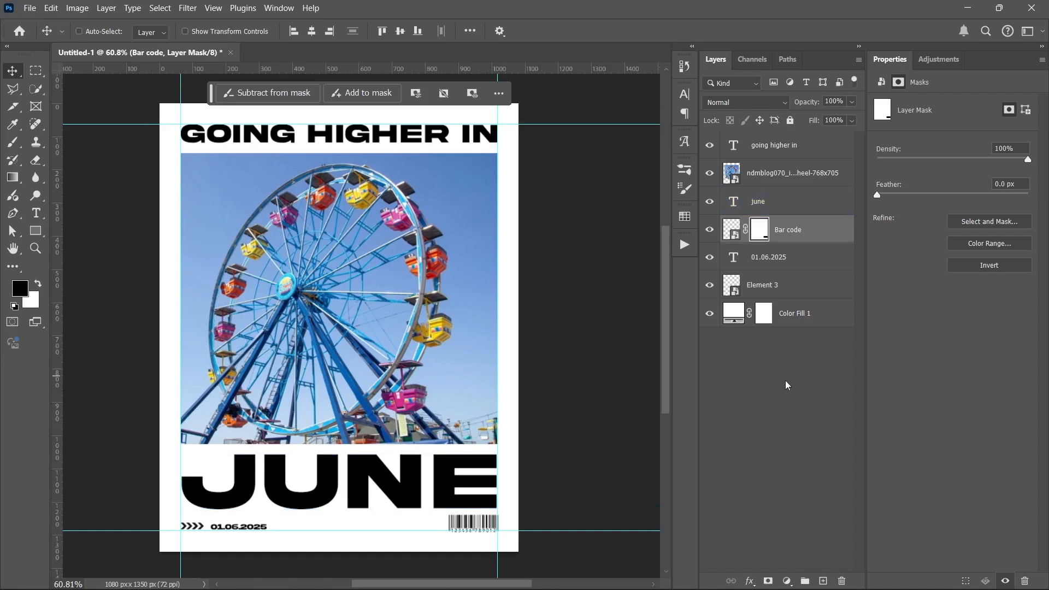
{"action": "left_click", "coordinate": [762, 389]}
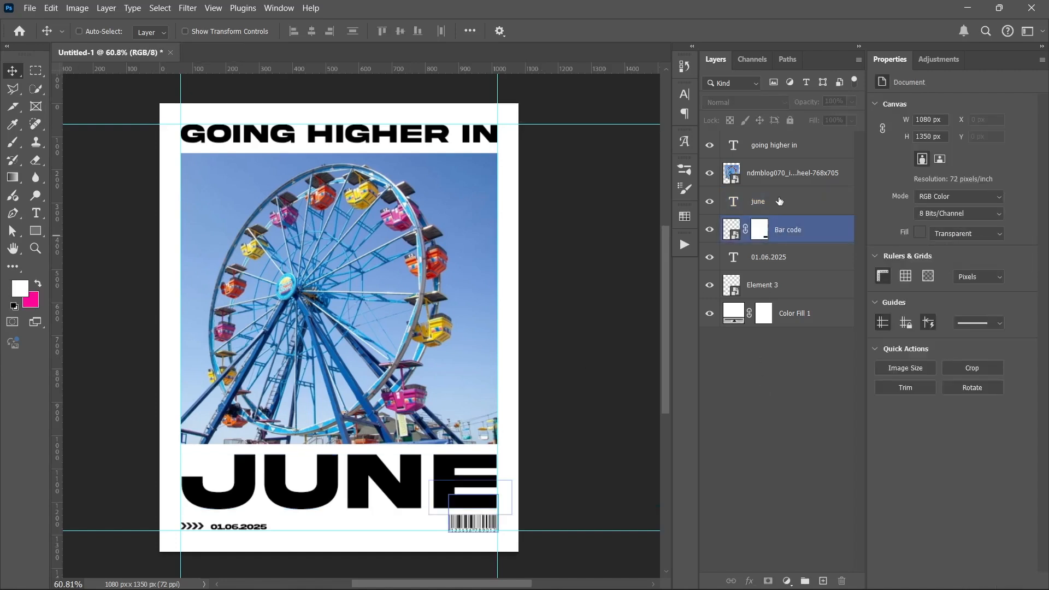
{"action": "left_click", "coordinate": [781, 180]}
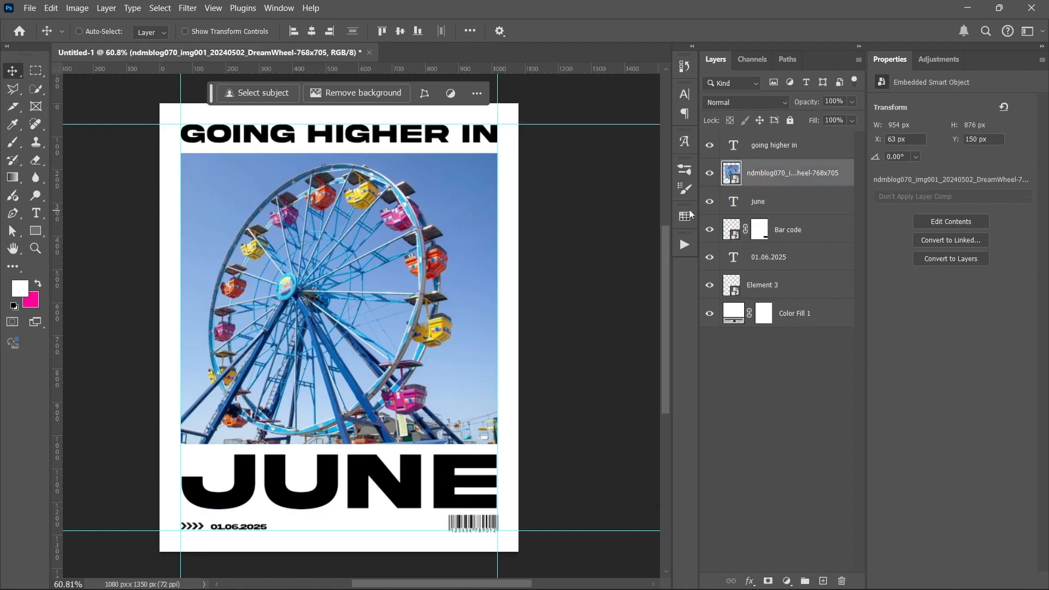
{"action": "left_click", "coordinate": [36, 231]}
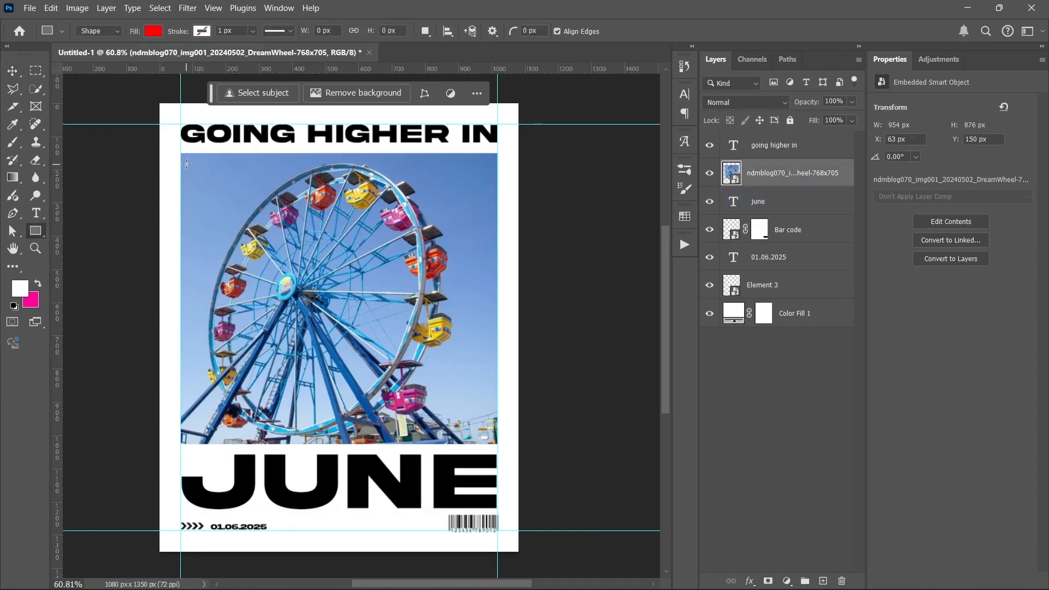
{"action": "mouse_move", "coordinate": [187, 161]}
{"action": "left_mouse_down"}
{"action": "mouse_move", "coordinate": [268, 252]}
{"action": "mouse_move", "coordinate": [400, 319]}
{"action": "mouse_move", "coordinate": [479, 389]}
{"action": "mouse_move", "coordinate": [494, 447]}
{"action": "left_mouse_up"}
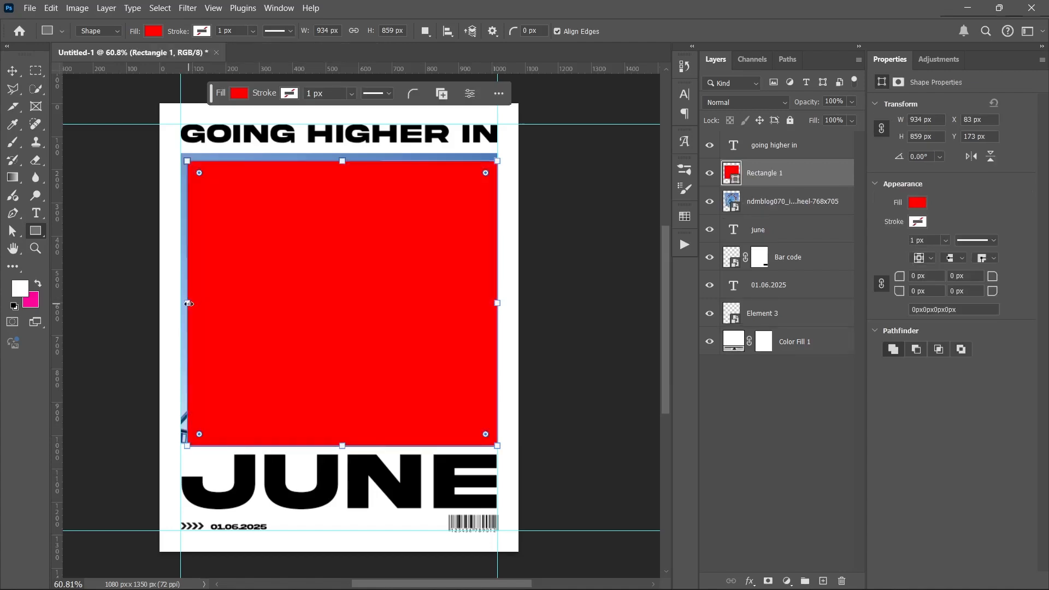
Step: Resize the red rectangle to 954 x 876 px so its edges match the photo's edges, at X 63 px, Y 150 px
{"action": "left_click_drag", "start_coordinate": [188, 276], "coordinate": [180, 276]}
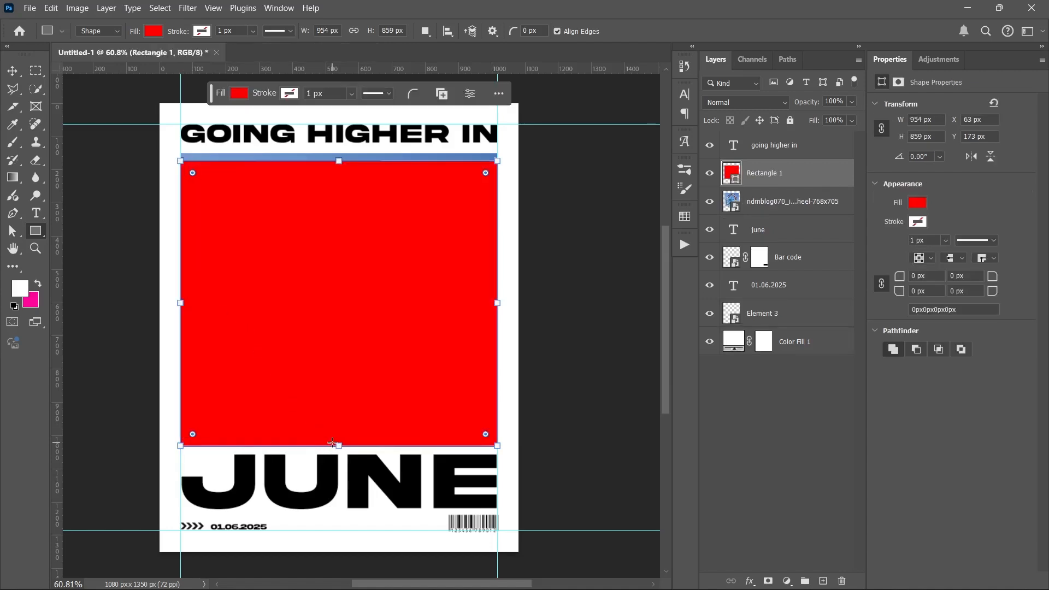
{"action": "left_click_drag", "start_coordinate": [338, 445], "coordinate": [339, 444]}
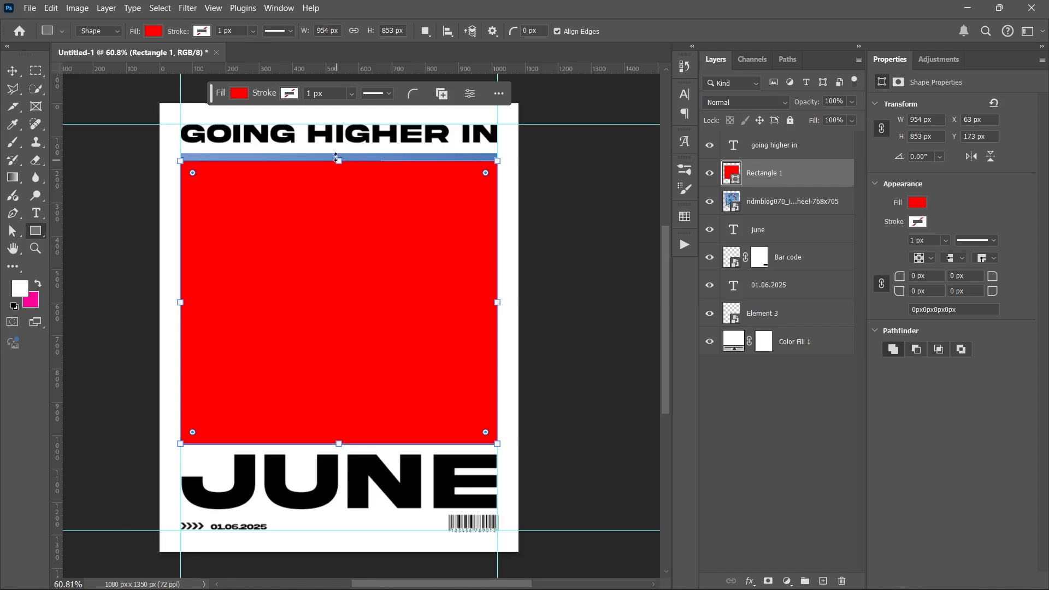
{"action": "left_click_drag", "start_coordinate": [336, 156], "coordinate": [337, 149]}
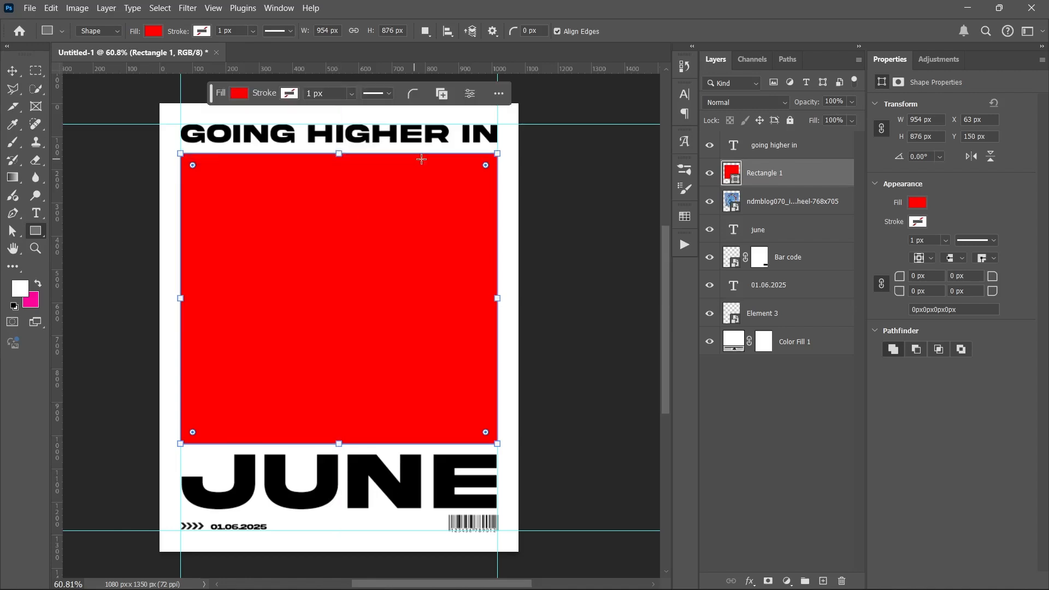
Step: Place the rectangle layer beneath the photo layer and add a 3 px inside stroke effect with 95% opacity
{"action": "left_click_drag", "start_coordinate": [805, 174], "coordinate": [757, 189]}
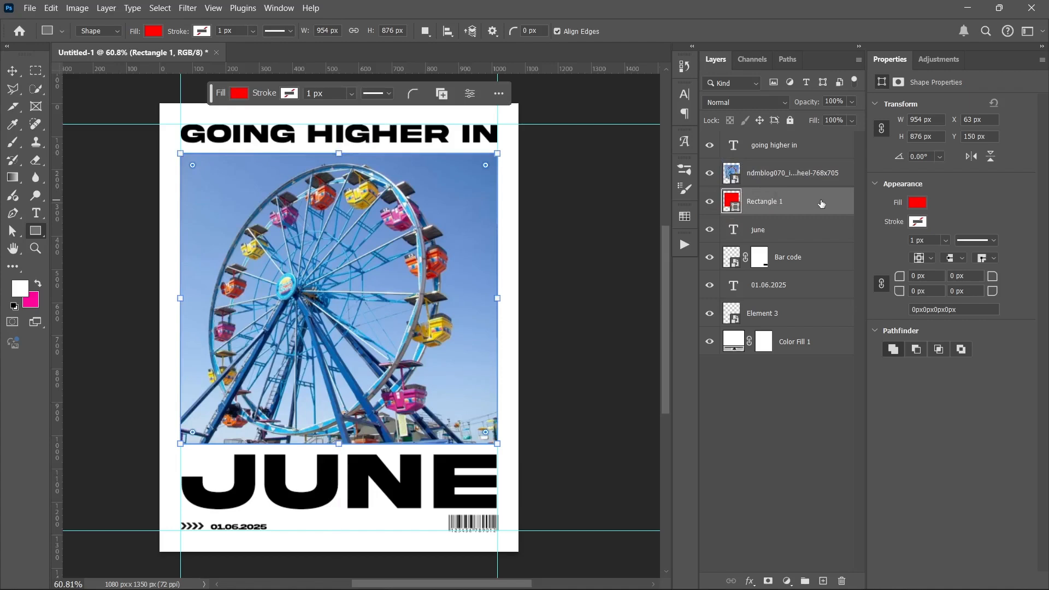
{"action": "double_click", "coordinate": [798, 200]}
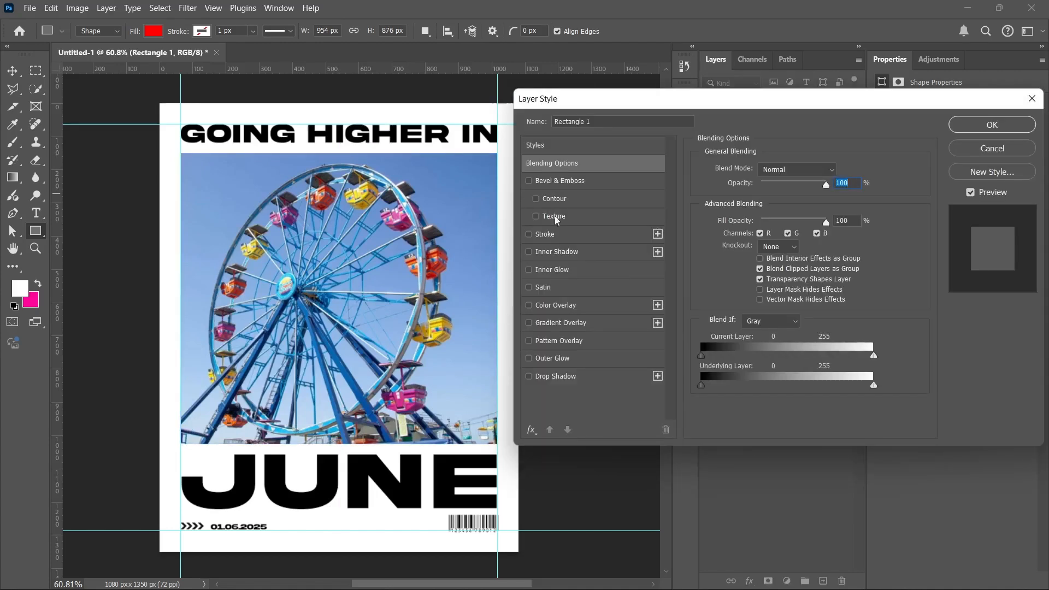
{"action": "left_click", "coordinate": [563, 235]}
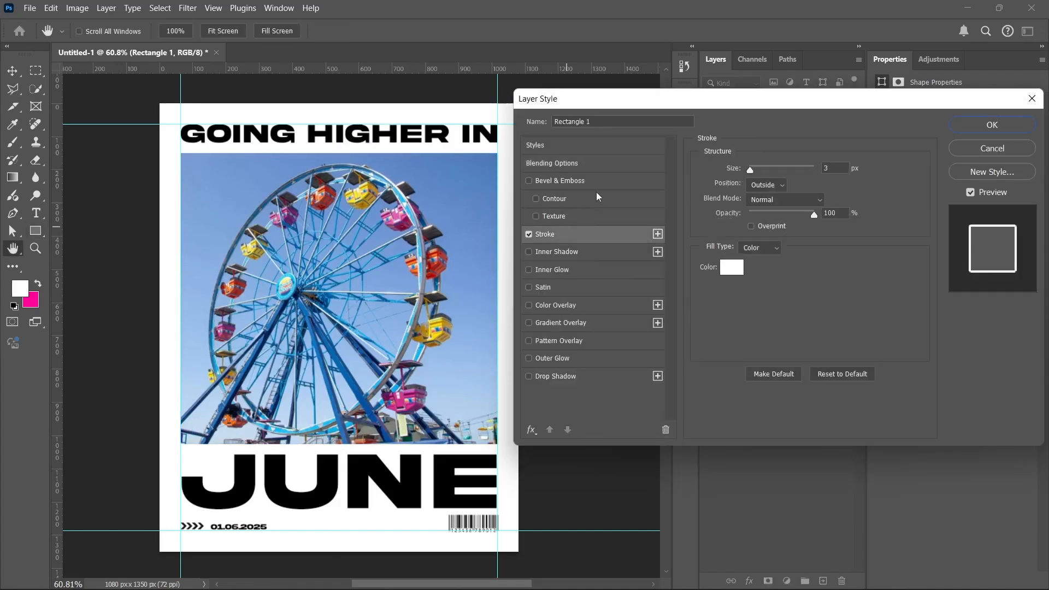
{"action": "left_click", "coordinate": [771, 197]}
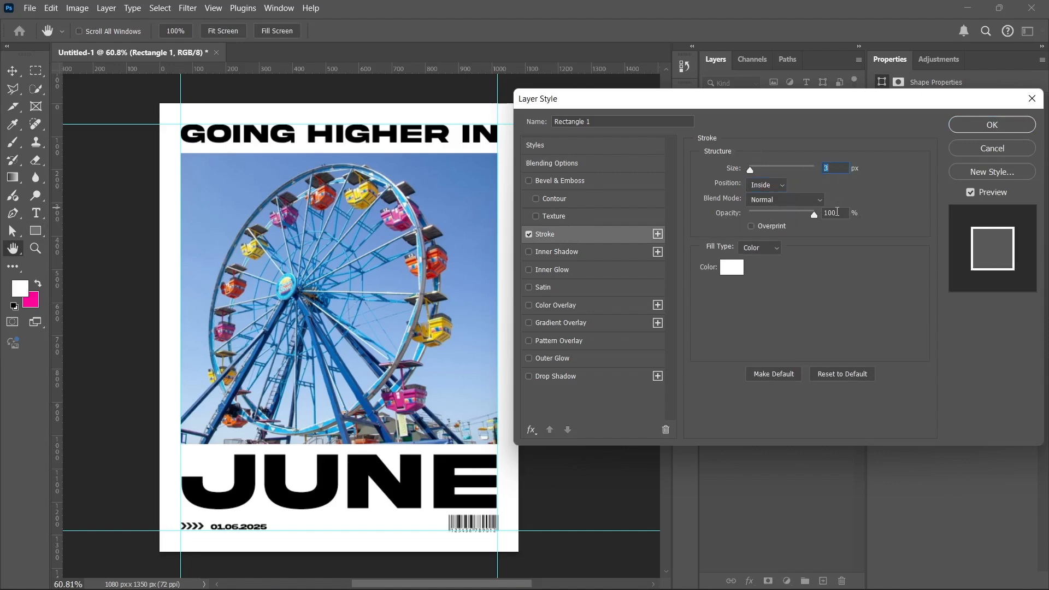
{"action": "key", "text": "Tab"}
{"action": "type", "text": "95"}
Step: Set the rectangle stroke's blend mode to Dissolve and its color to black 000000, and apply the layer style
{"action": "left_click", "coordinate": [761, 185]}
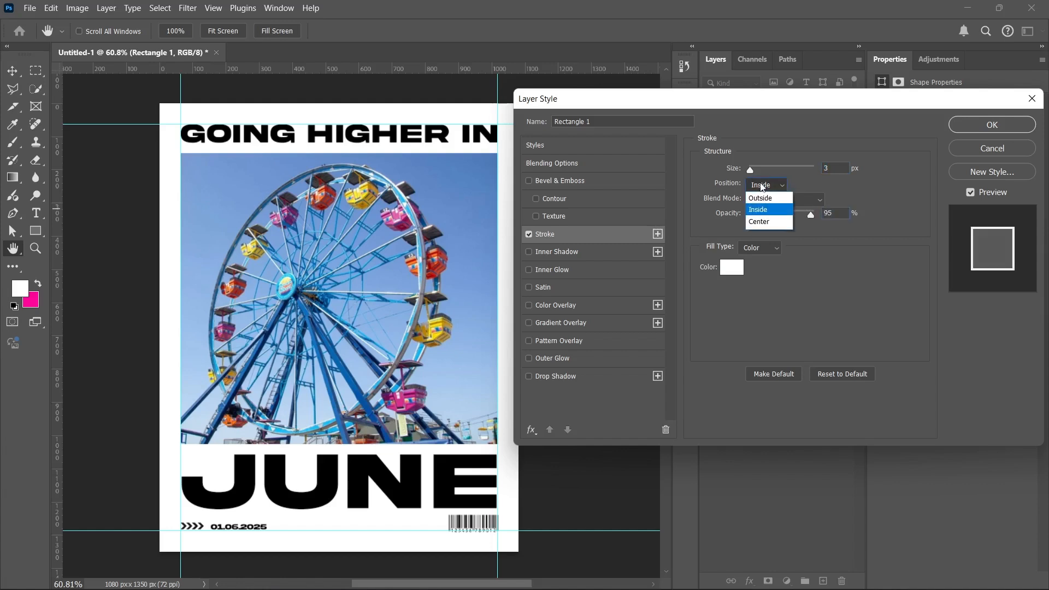
{"action": "left_click", "coordinate": [845, 187]}
{"action": "left_click", "coordinate": [803, 198]}
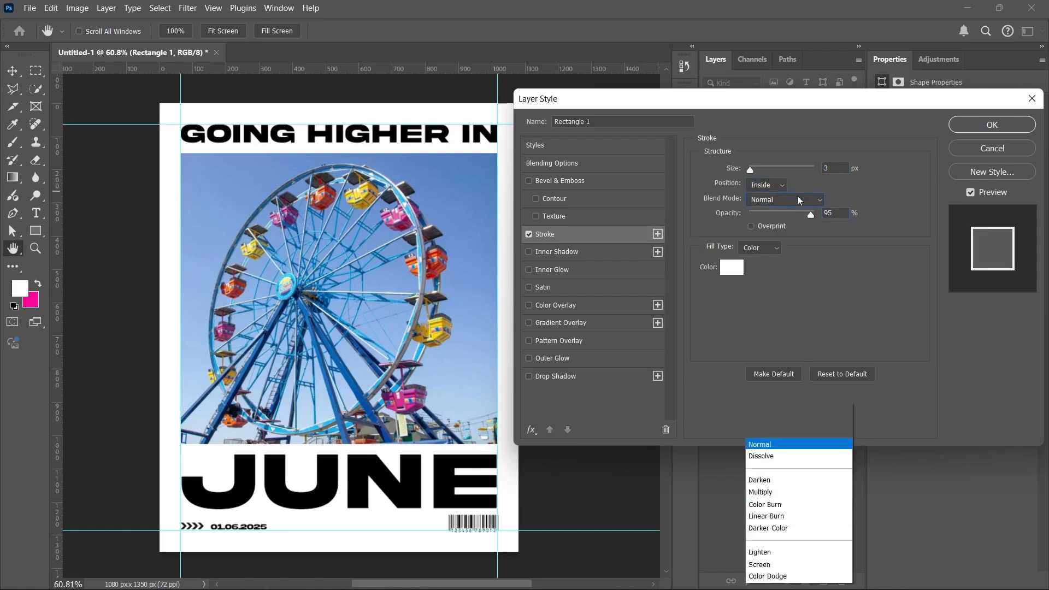
{"action": "left_click", "coordinate": [772, 214]}
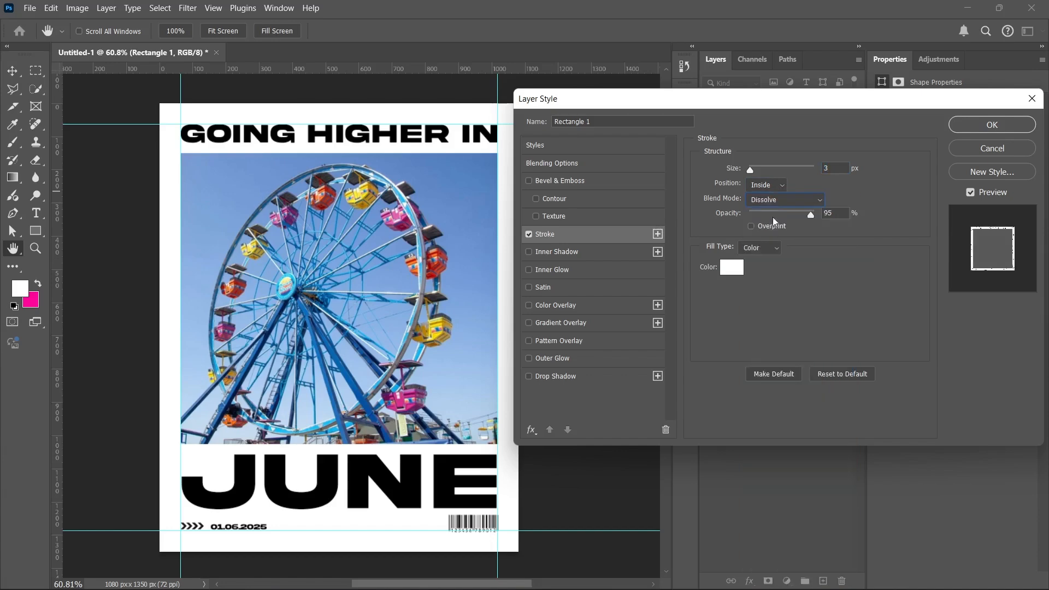
{"action": "left_click", "coordinate": [730, 266]}
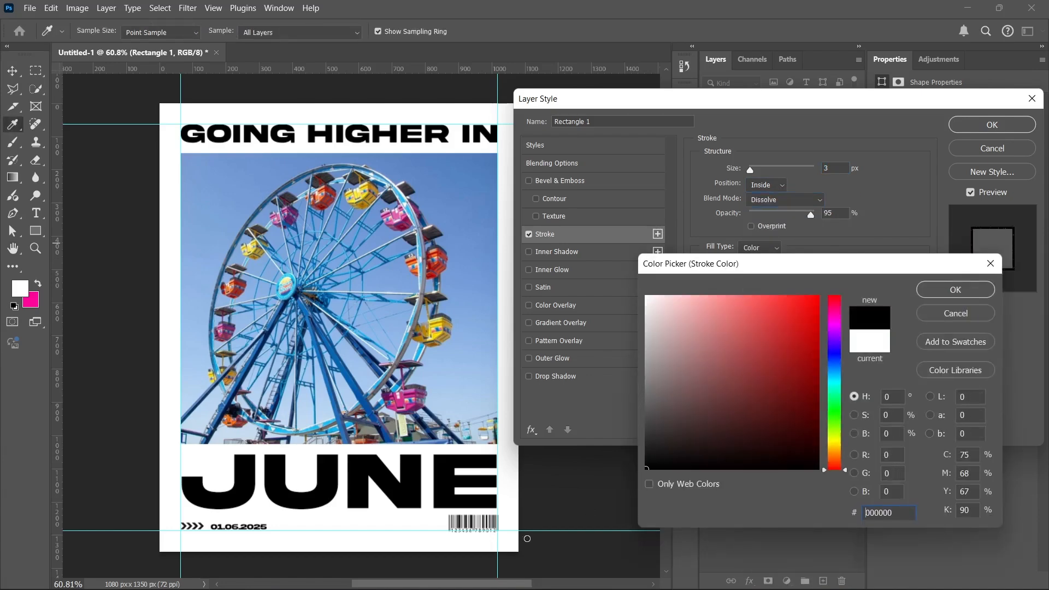
{"action": "left_click", "coordinate": [965, 287]}
{"action": "left_click", "coordinate": [992, 124]}
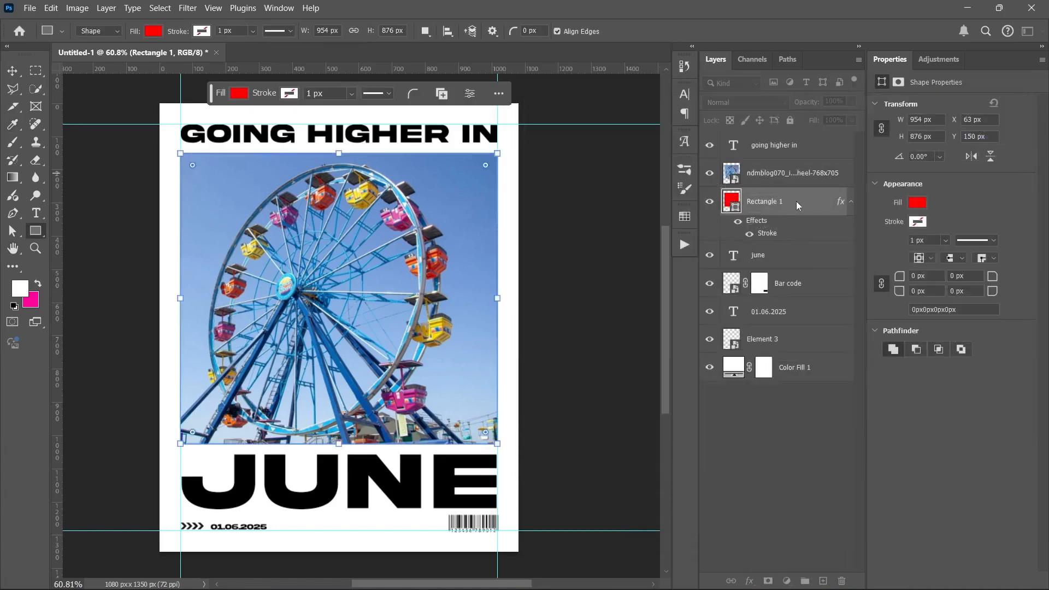
Step: Clip the ferris wheel photo to the rectangle layer and hide the margin guides
{"action": "left_click", "coordinate": [851, 203]}
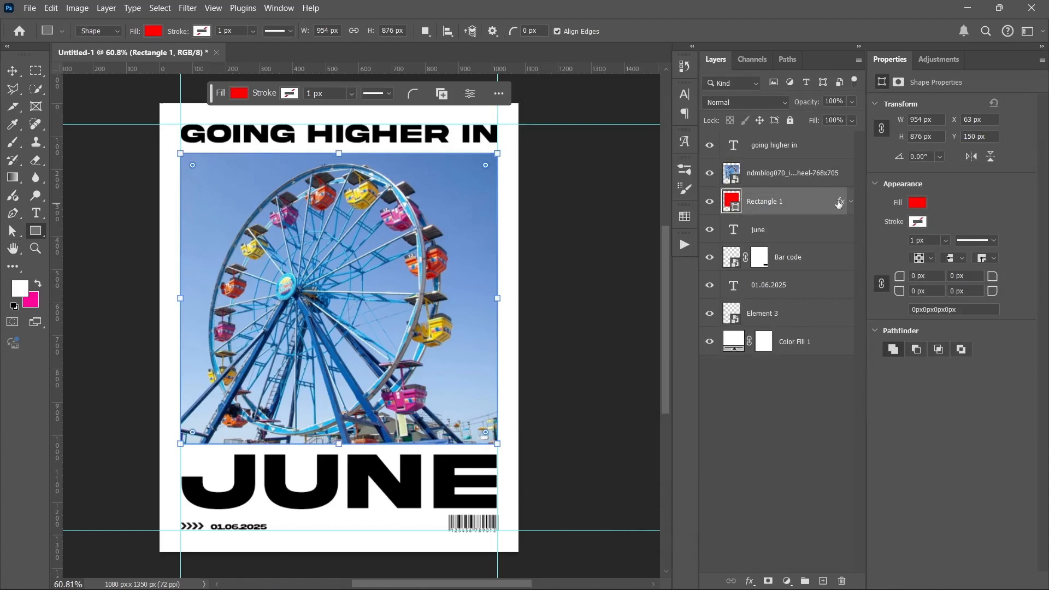
{"action": "left_click", "coordinate": [815, 185], "text": "alt"}
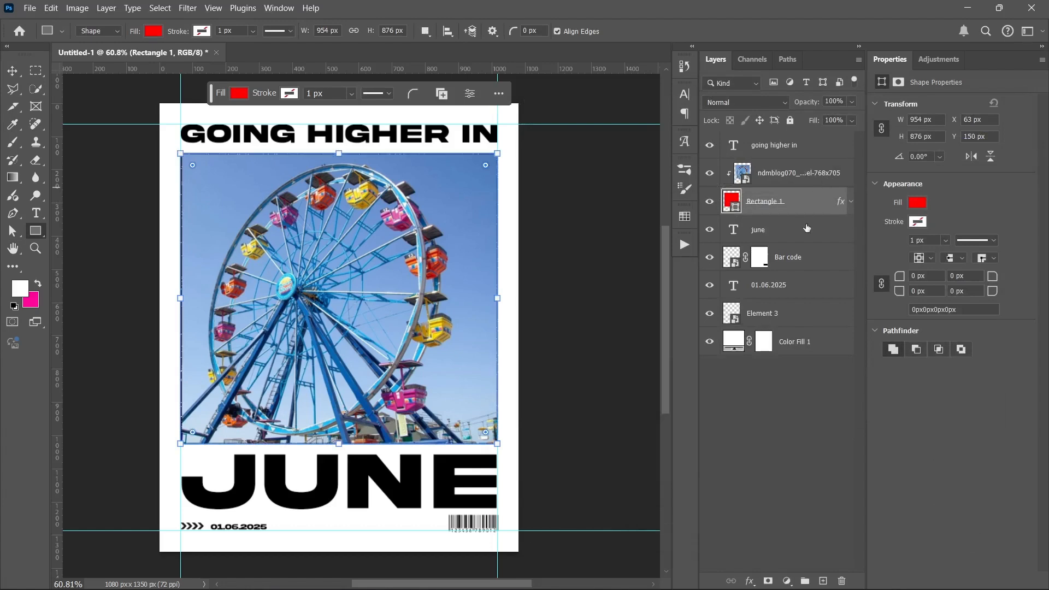
{"action": "left_click", "coordinate": [801, 428]}
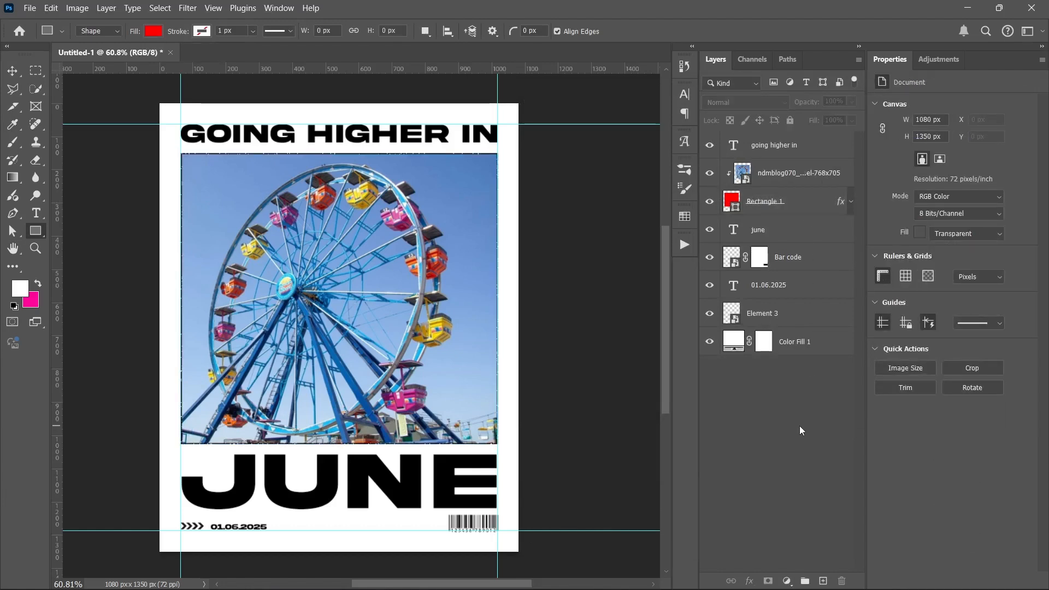
{"action": "key", "text": "ctrl+semicolon"}
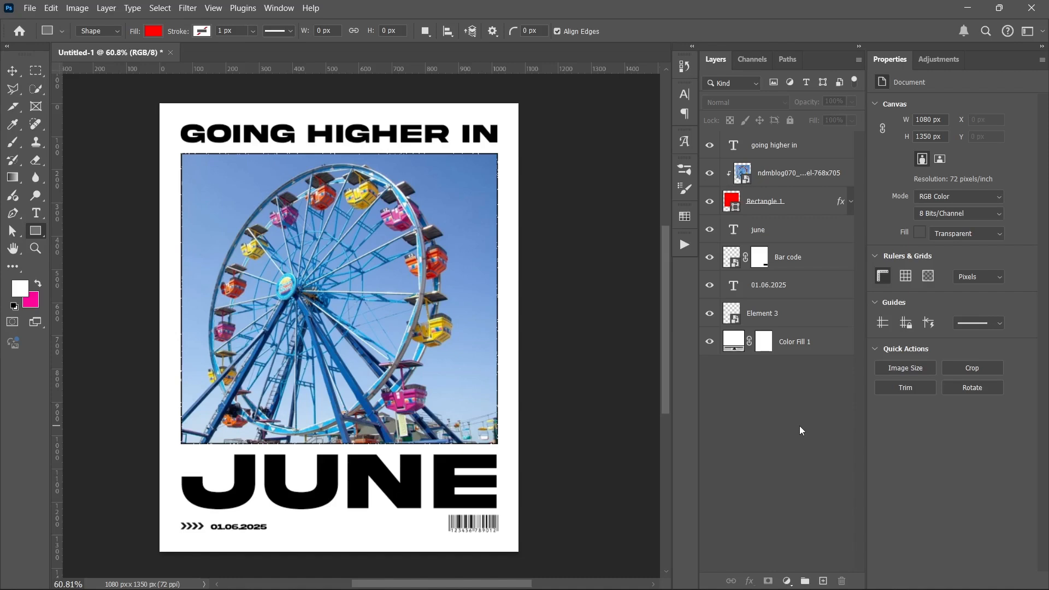
{"action": "left_click", "coordinate": [850, 201]}
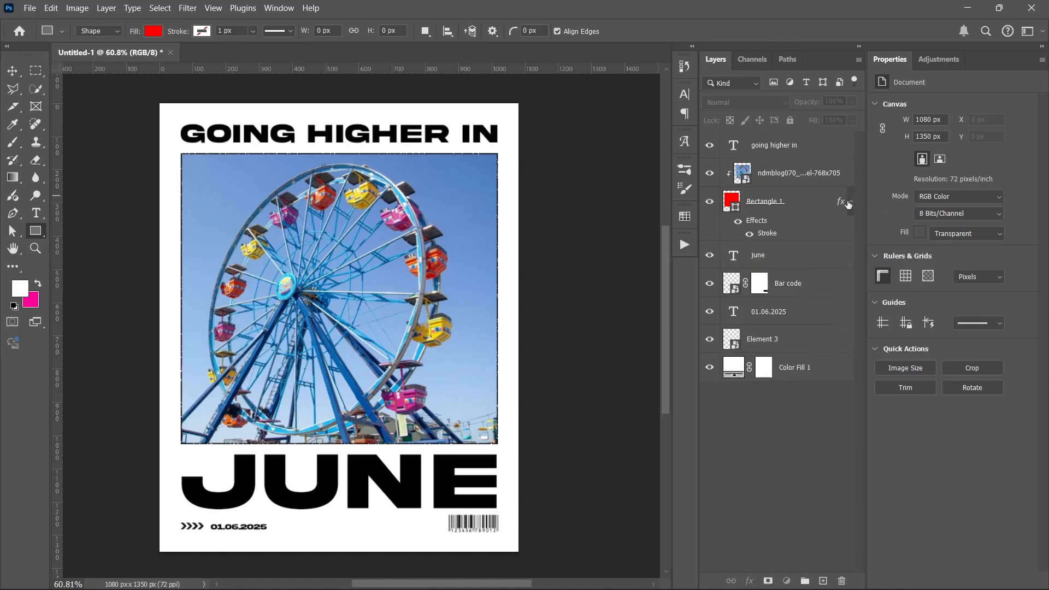
{"action": "left_click", "coordinate": [850, 201]}
Step: Add a Threshold adjustment layer above the ferris wheel photo and clip it to the layers below
{"action": "left_click", "coordinate": [783, 175]}
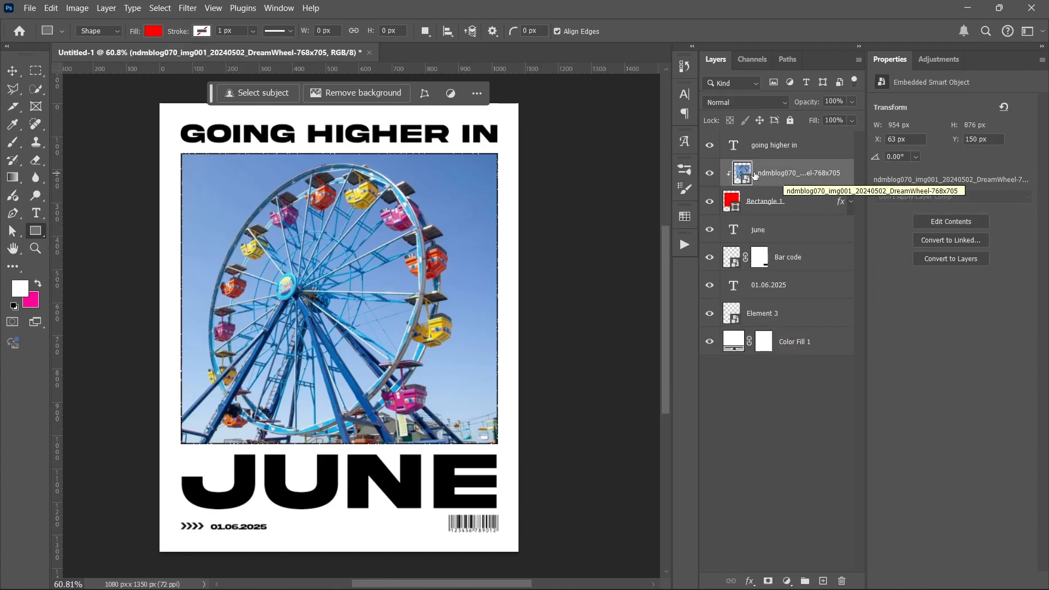
{"action": "left_click", "coordinate": [787, 580]}
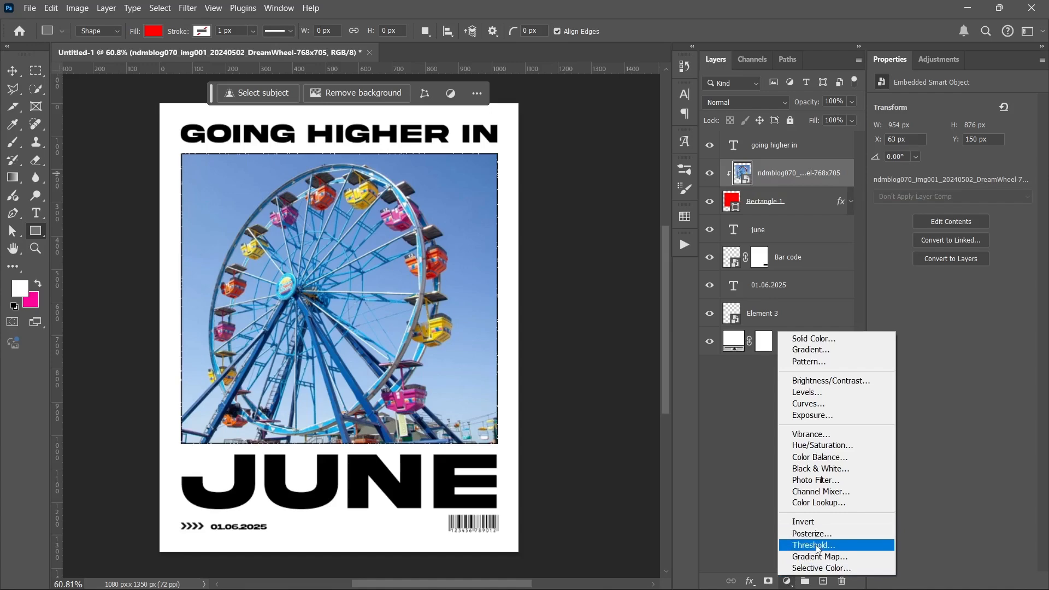
{"action": "left_click", "coordinate": [814, 545]}
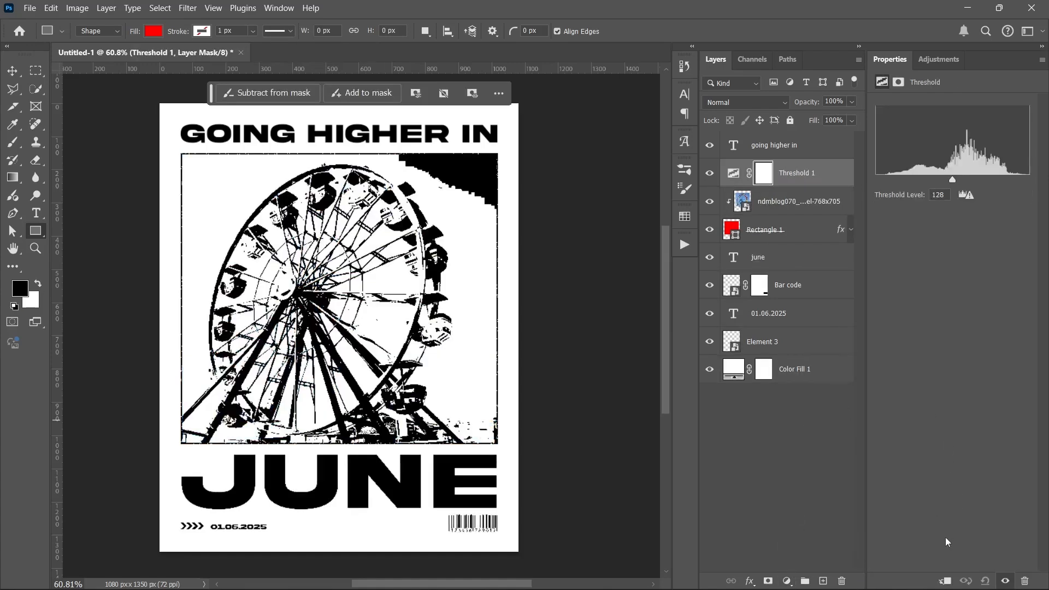
{"action": "left_click", "coordinate": [944, 580]}
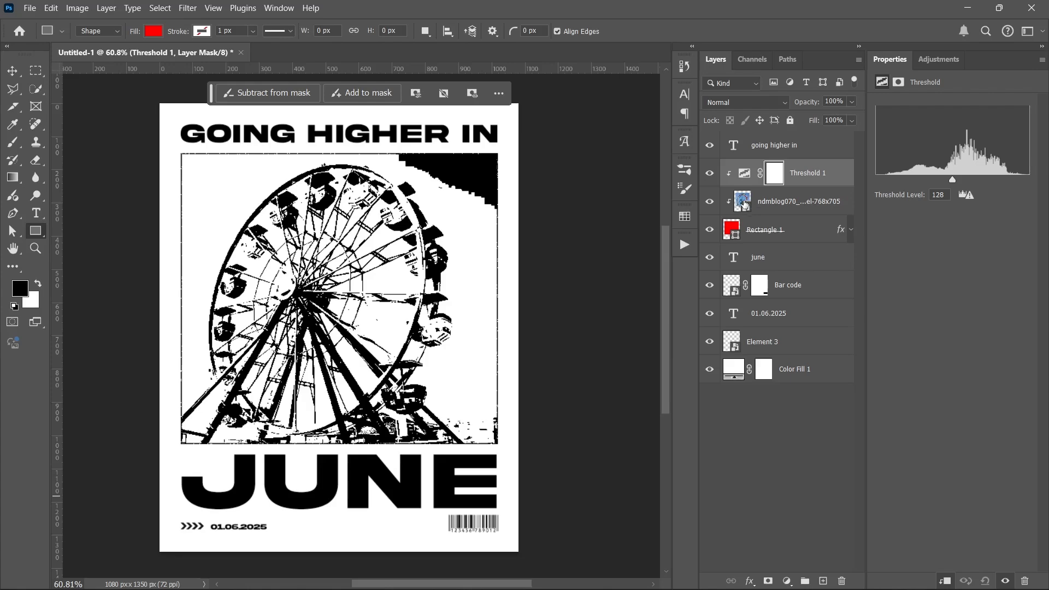
Step: Convert the Threshold adjustment and the ferris wheel photo together into one smart object
{"action": "left_click", "coordinate": [803, 203]}
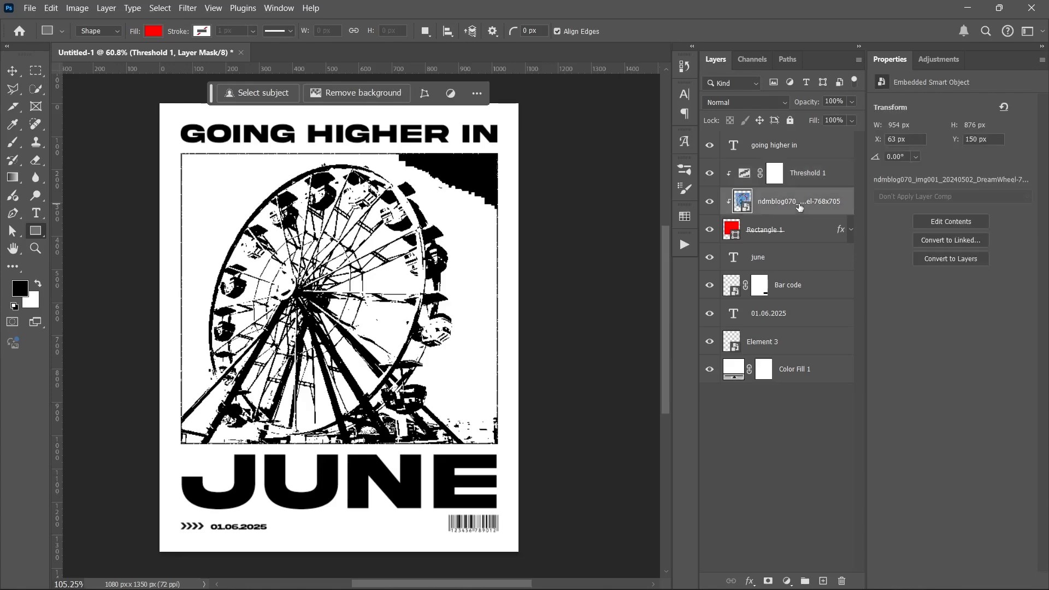
{"action": "key", "text": "ctrl+0"}
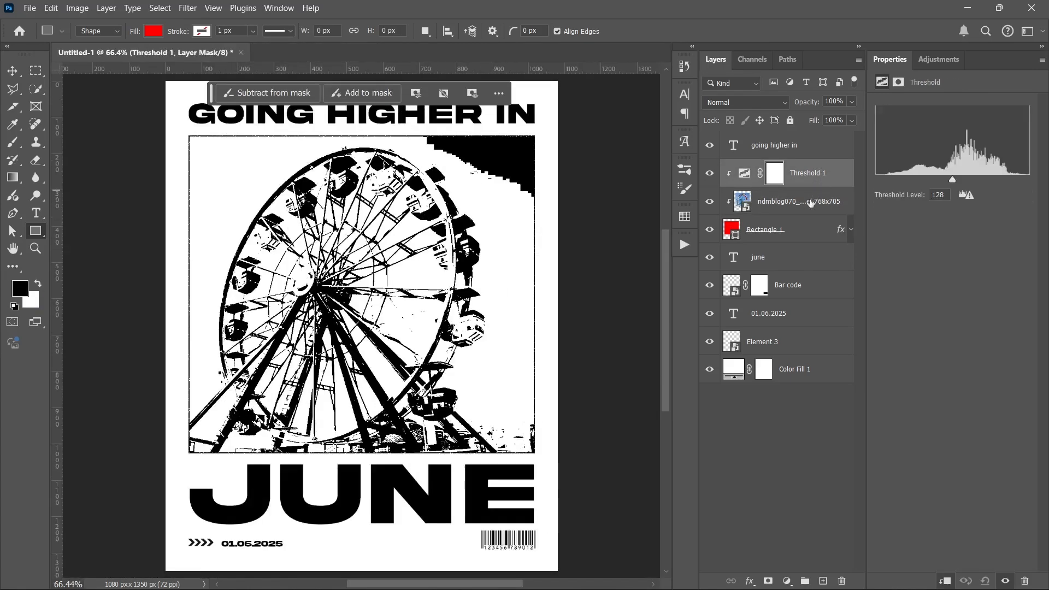
{"action": "left_click", "coordinate": [809, 202], "text": "shift"}
{"action": "right_click", "coordinate": [808, 202]}
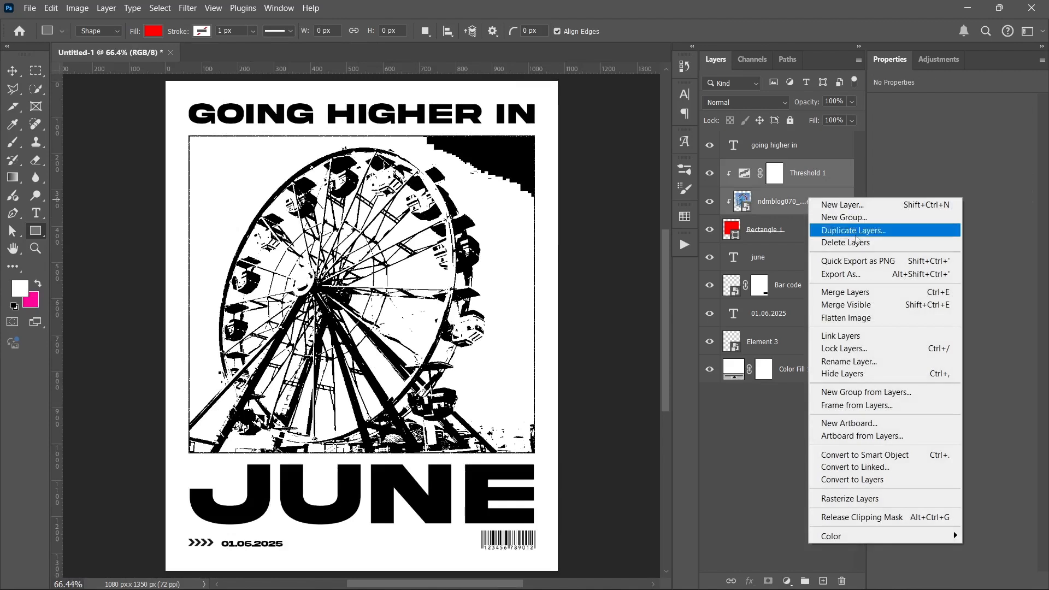
{"action": "left_click", "coordinate": [849, 455]}
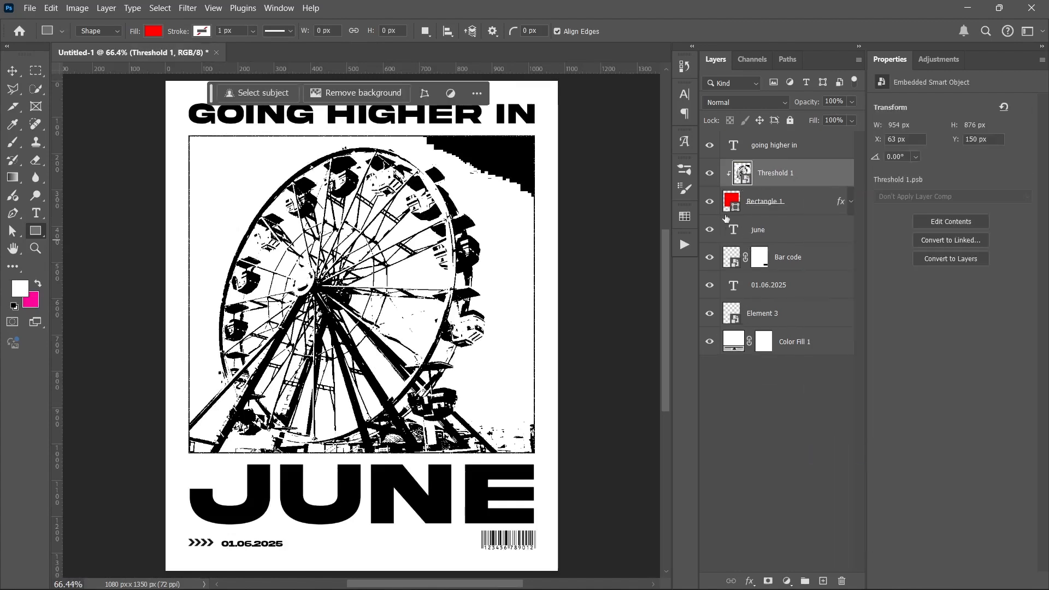
Step: Open the Threshold smart object's contents and apply 23.08% uniform Add Noise to the ferris wheel photo
{"action": "double_click", "coordinate": [741, 180]}
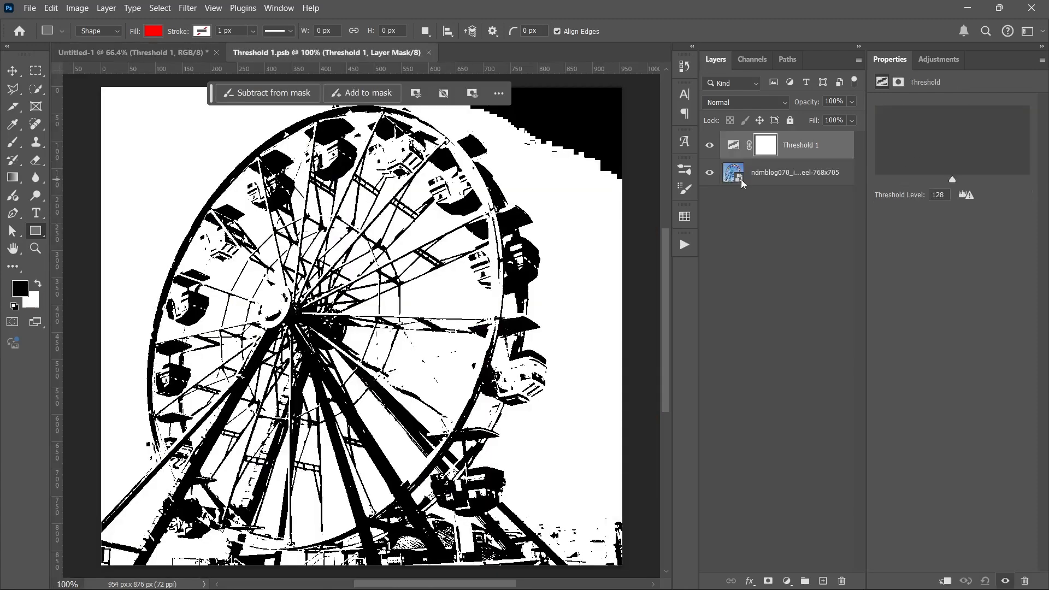
{"action": "left_click", "coordinate": [757, 176]}
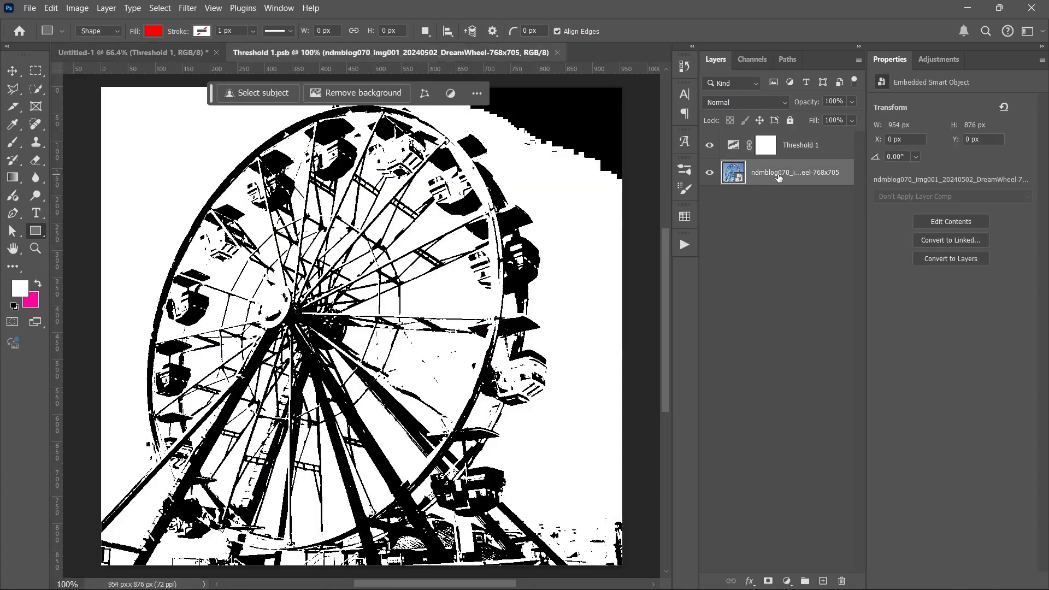
{"action": "left_click", "coordinate": [188, 8]}
{"action": "left_click", "coordinate": [187, 7]}
{"action": "left_click", "coordinate": [188, 8]}
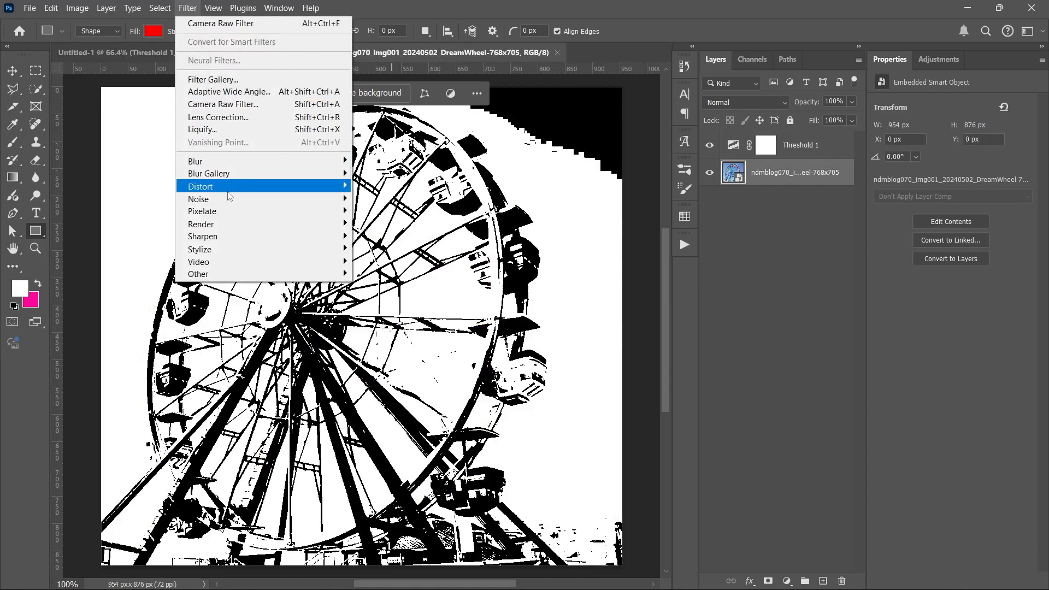
{"action": "mouse_move", "coordinate": [232, 202]}
{"action": "left_click", "coordinate": [358, 200]}
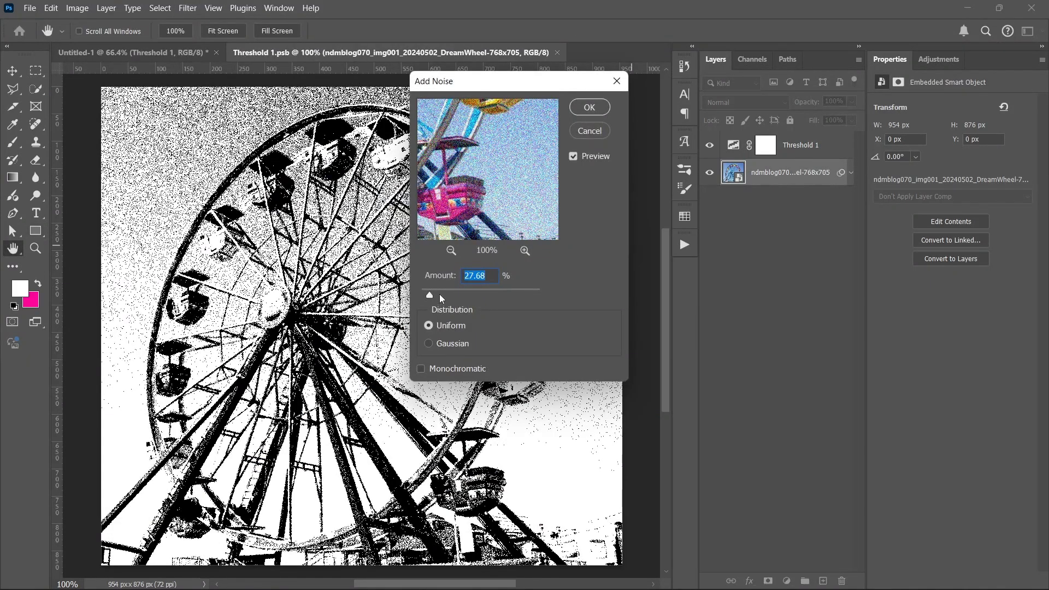
{"action": "left_click_drag", "start_coordinate": [429, 295], "coordinate": [429, 293]}
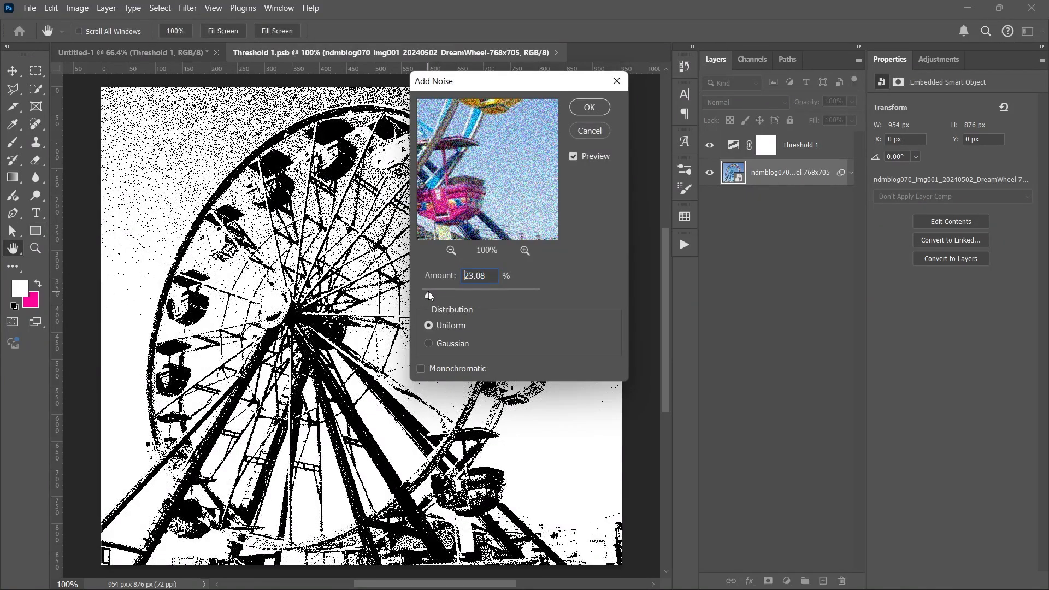
{"action": "left_click", "coordinate": [591, 110]}
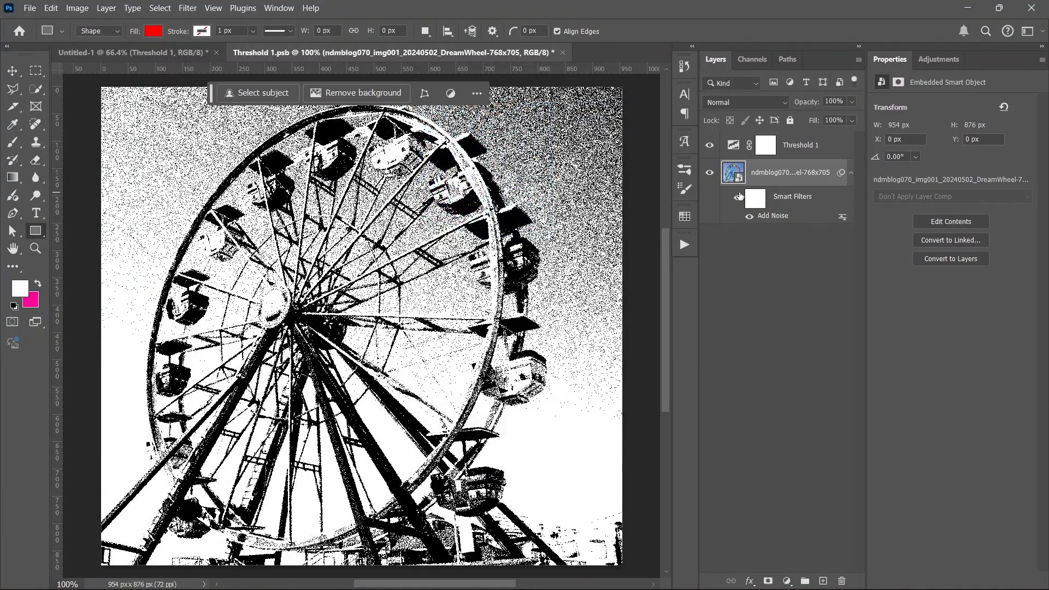
Step: Save and close the smart object's contents to update the poster, leaving no layer selected
{"action": "key", "text": "ctrl+s"}
{"action": "left_click", "coordinate": [556, 52]}
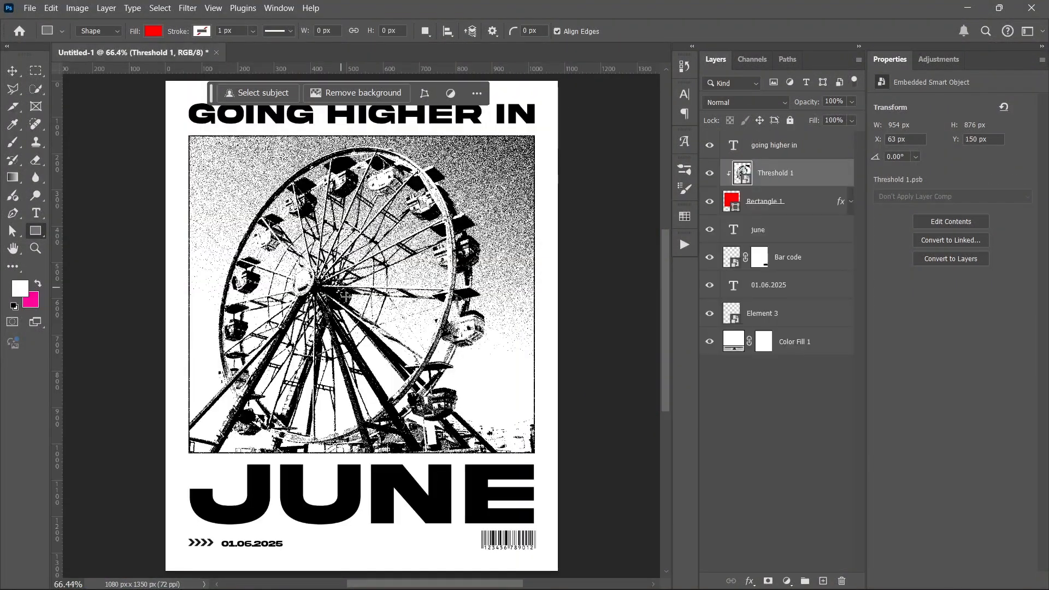
{"action": "left_click", "coordinate": [739, 479]}
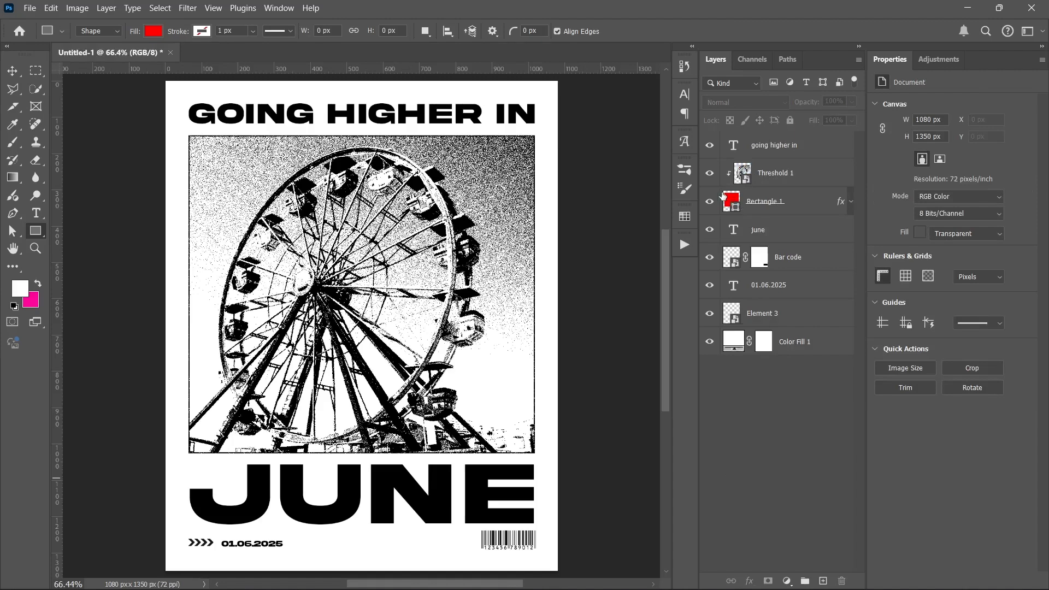
Step: Compare the first Create Clipping Mask history state with the latest Update Smart Objects state, ending on the latest
{"action": "left_click", "coordinate": [684, 66]}
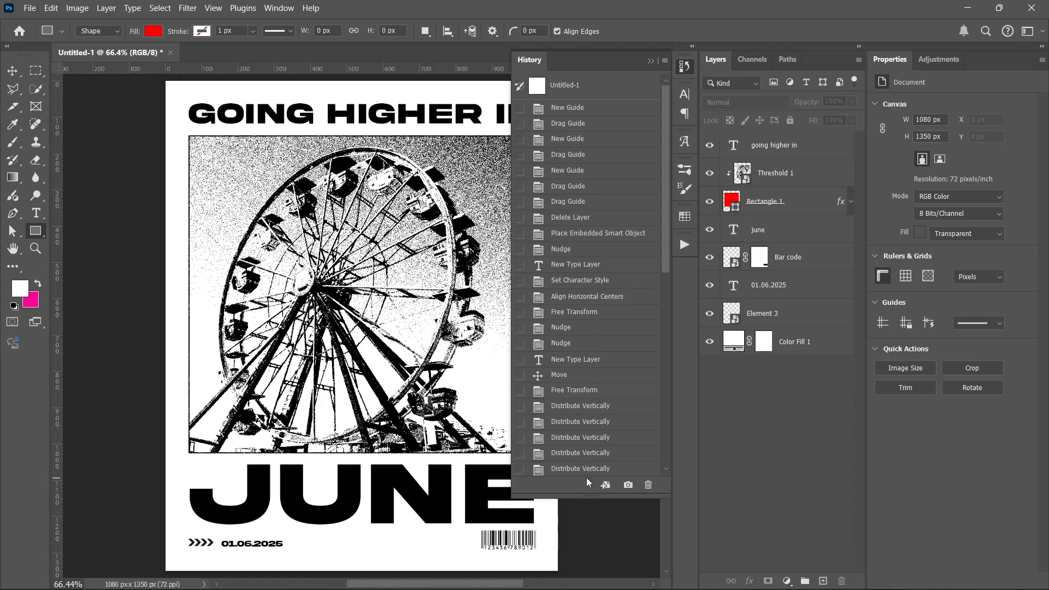
{"action": "scroll", "coordinate": [585, 437], "scroll_direction": "down", "scroll_amount": 10}
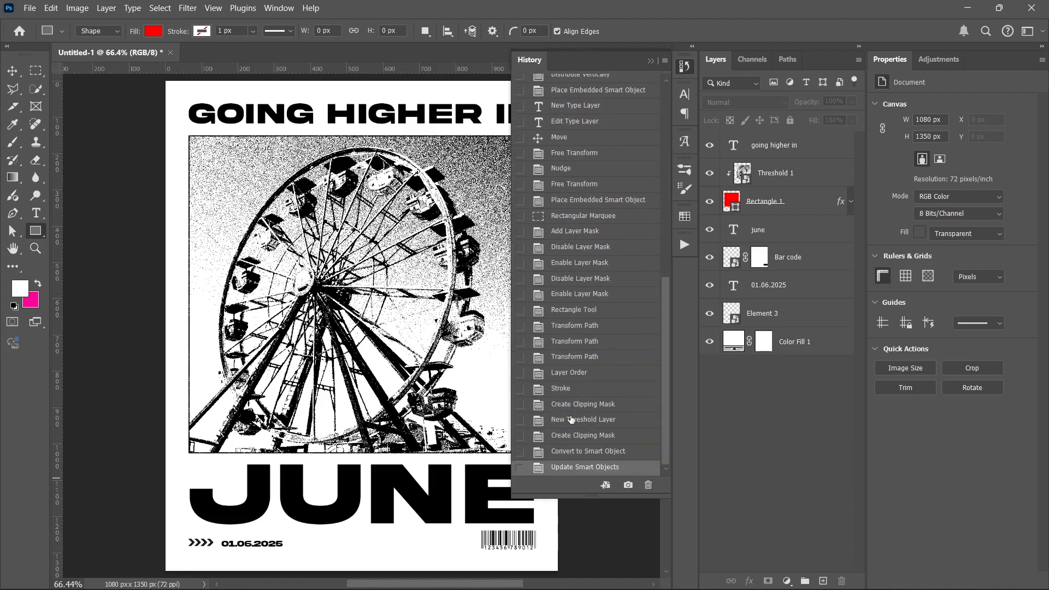
{"action": "left_click", "coordinate": [568, 405]}
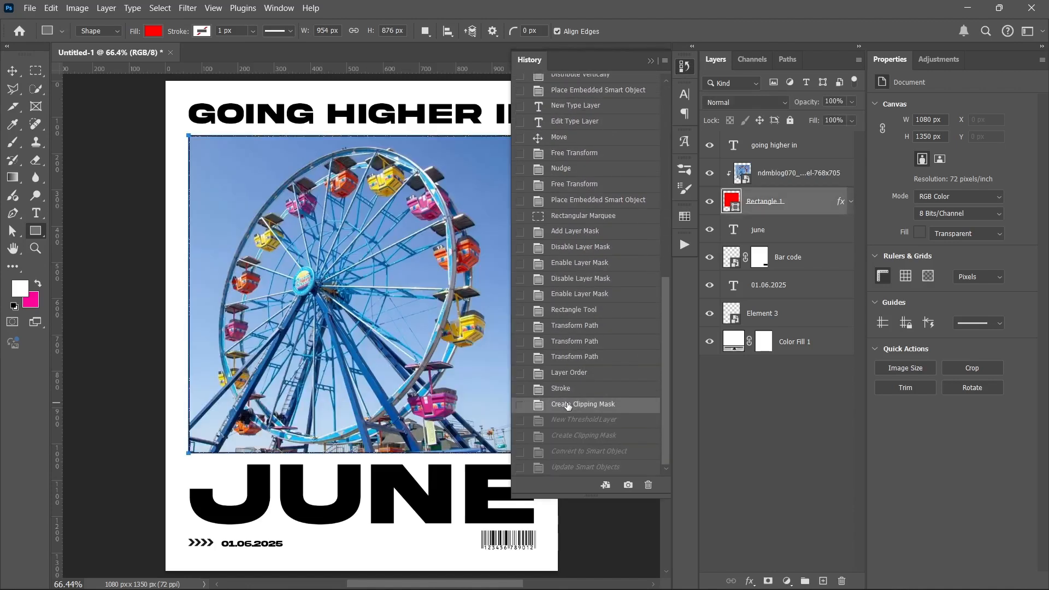
{"action": "left_click", "coordinate": [567, 467]}
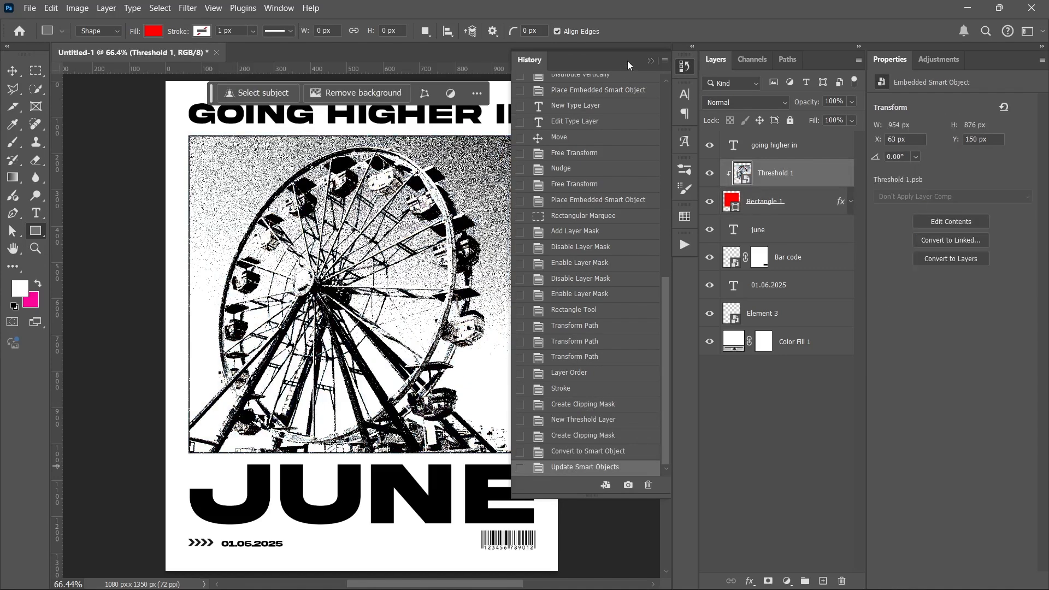
{"action": "left_click", "coordinate": [652, 62]}
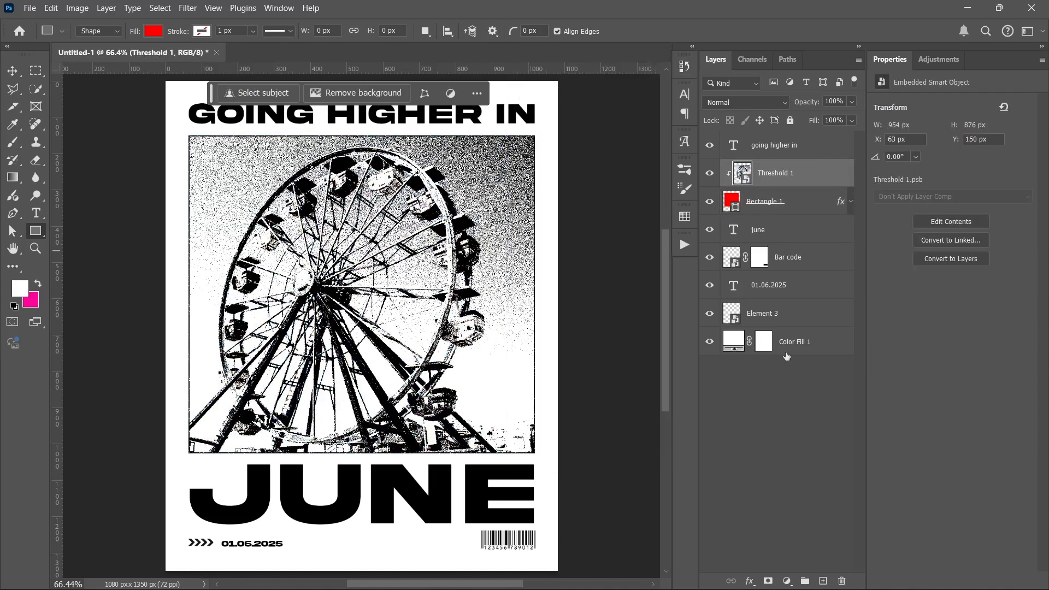
Step: Place the "lighter color" texture from the June Assets folder above the headline layer and scale it to 87.10% to span the canvas width
{"action": "left_click", "coordinate": [781, 417]}
{"action": "left_click", "coordinate": [806, 147]}
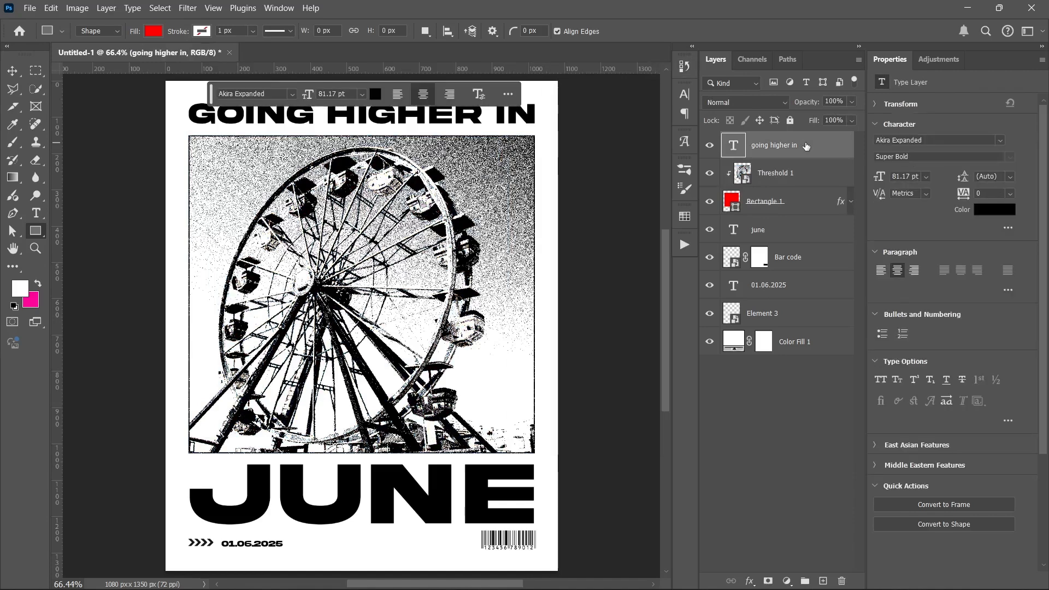
{"action": "left_click", "coordinate": [399, 574]}
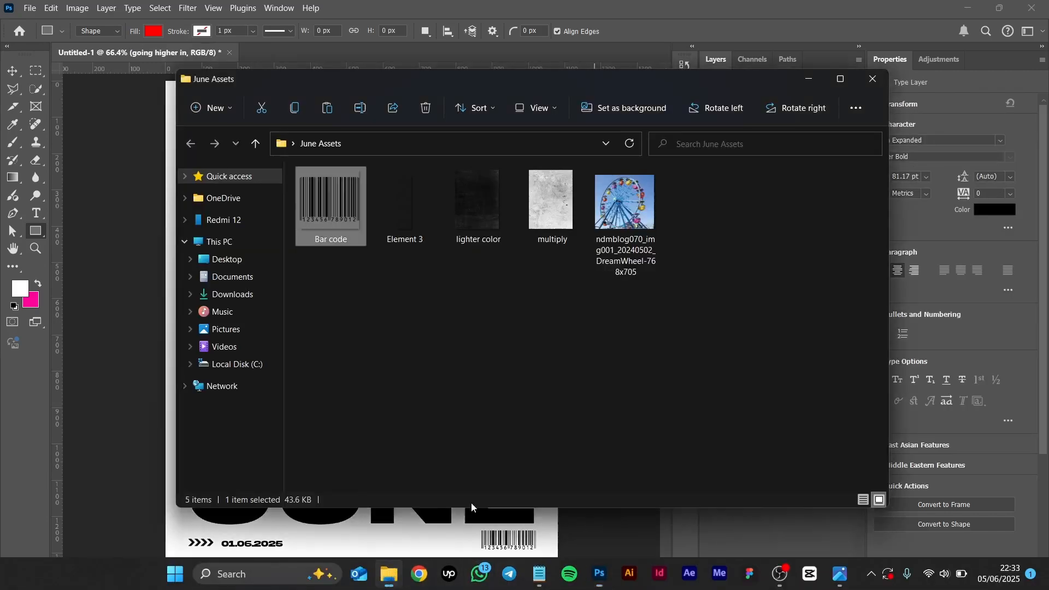
{"action": "left_click", "coordinate": [490, 221]}
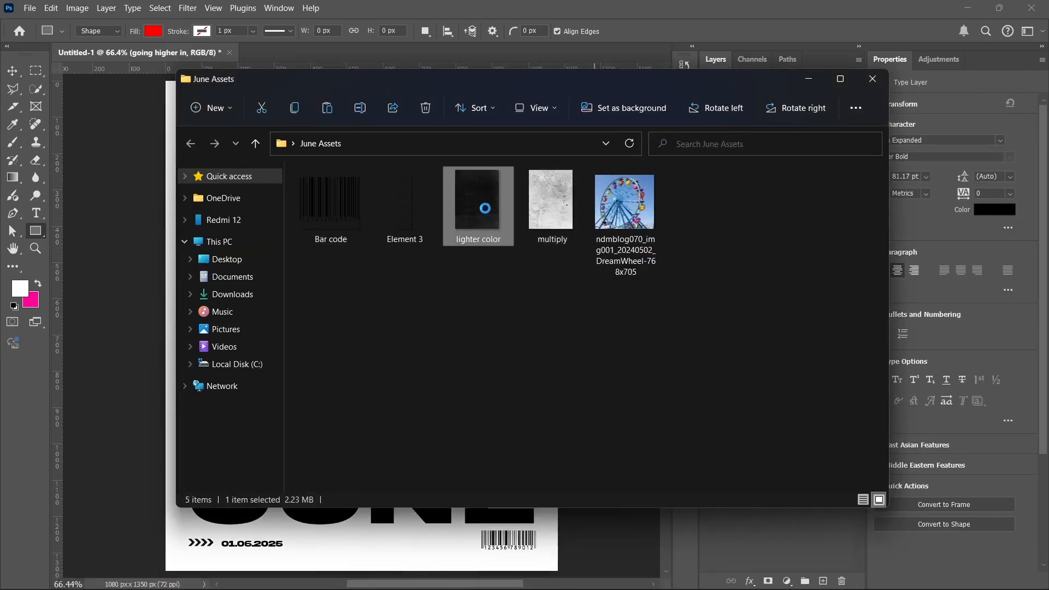
{"action": "left_click_drag", "start_coordinate": [487, 206], "coordinate": [143, 306]}
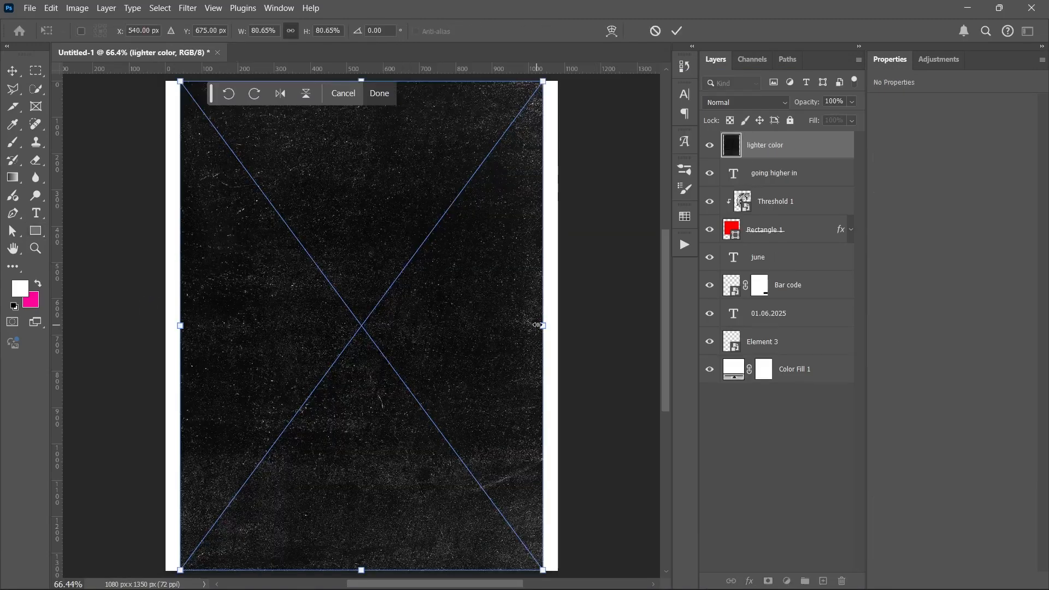
{"action": "left_click_drag", "start_coordinate": [542, 326], "coordinate": [556, 325]}
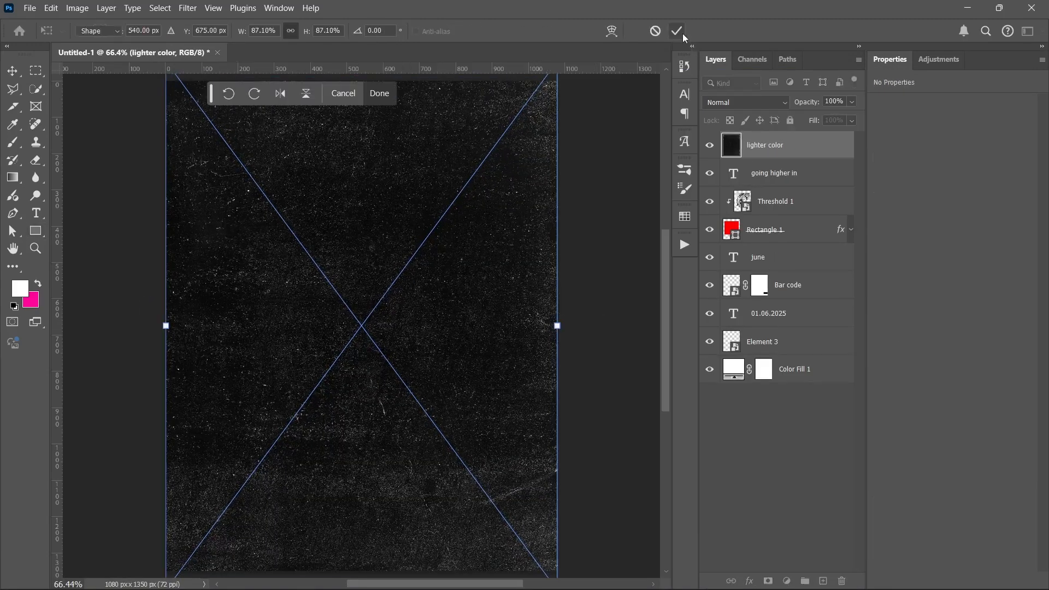
{"action": "left_click", "coordinate": [678, 31]}
Step: Set the dark texture layer's blend mode to Lighter Color and duplicate the layer
{"action": "left_click", "coordinate": [724, 102]}
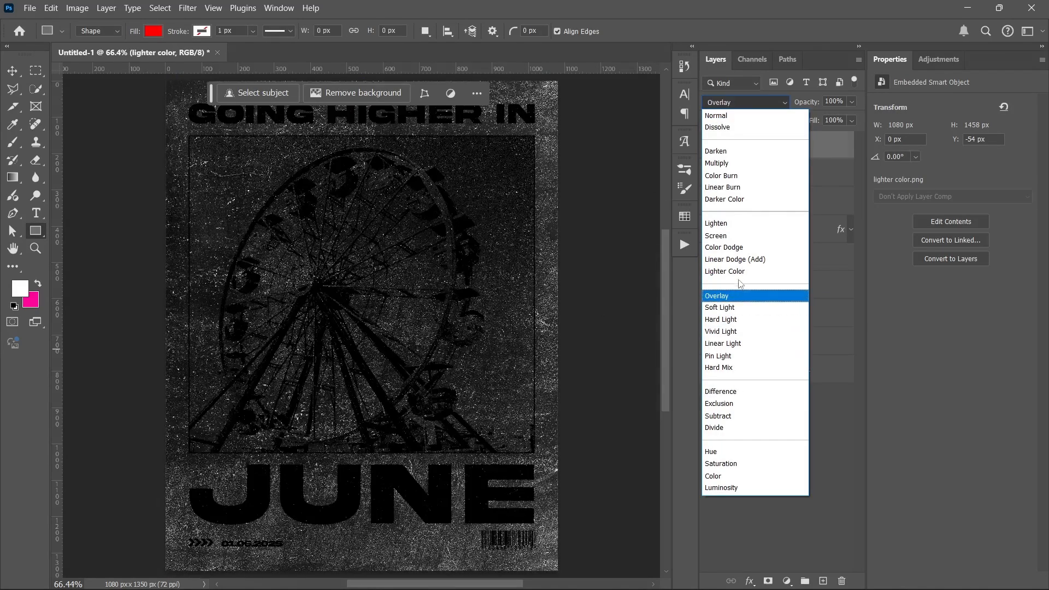
{"action": "left_click", "coordinate": [742, 272]}
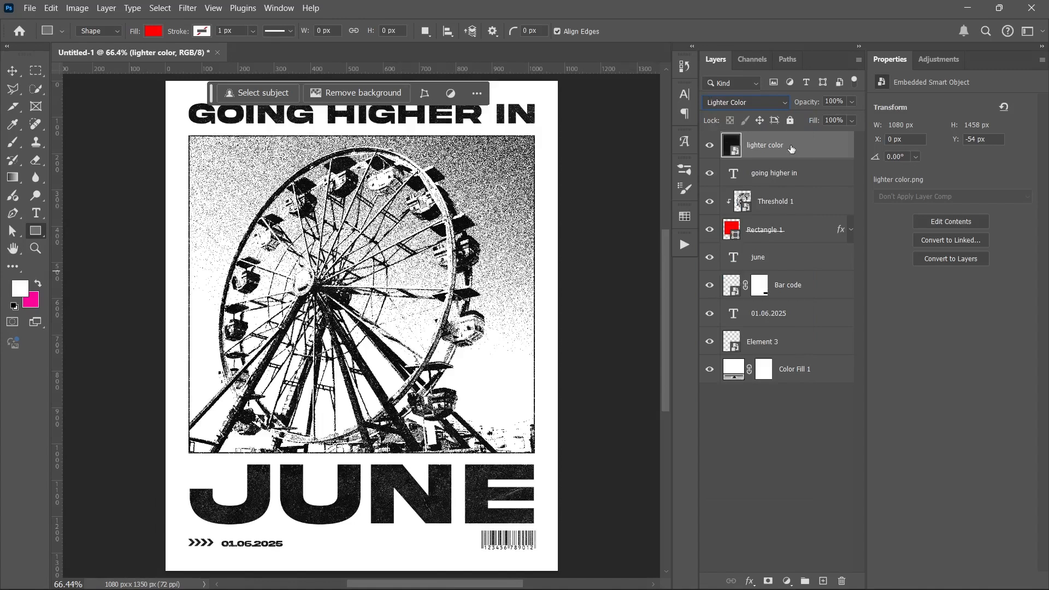
{"action": "key", "text": "ctrl+j"}
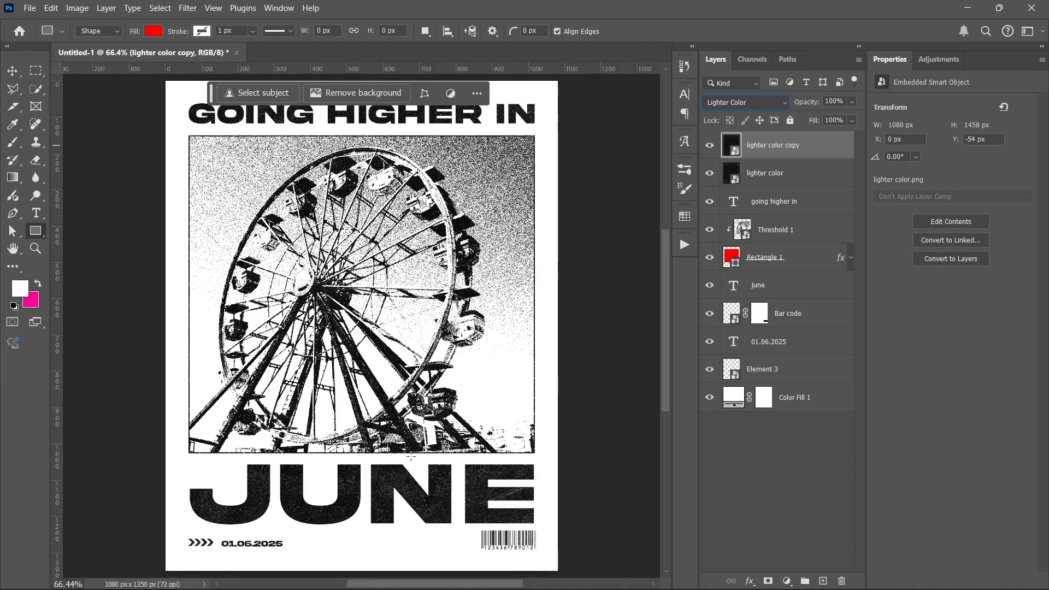
Step: Examine the texture on the headlines closely, toggling the duplicated texture layer's visibility off and on to compare
{"action": "left_click", "coordinate": [12, 71]}
{"action": "scroll", "coordinate": [396, 448], "scroll_direction": "down", "scroll_amount": 2}
{"action": "scroll", "coordinate": [394, 449], "scroll_direction": "up", "scroll_amount": 5}
{"action": "scroll", "coordinate": [393, 446], "scroll_direction": "down", "scroll_amount": 4}
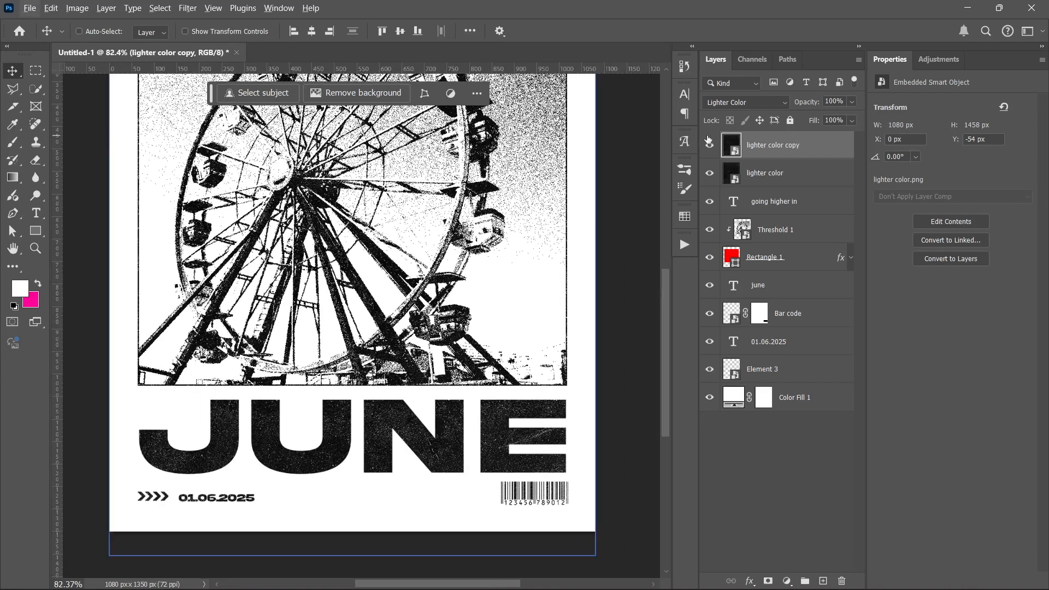
{"action": "left_click", "coordinate": [709, 145]}
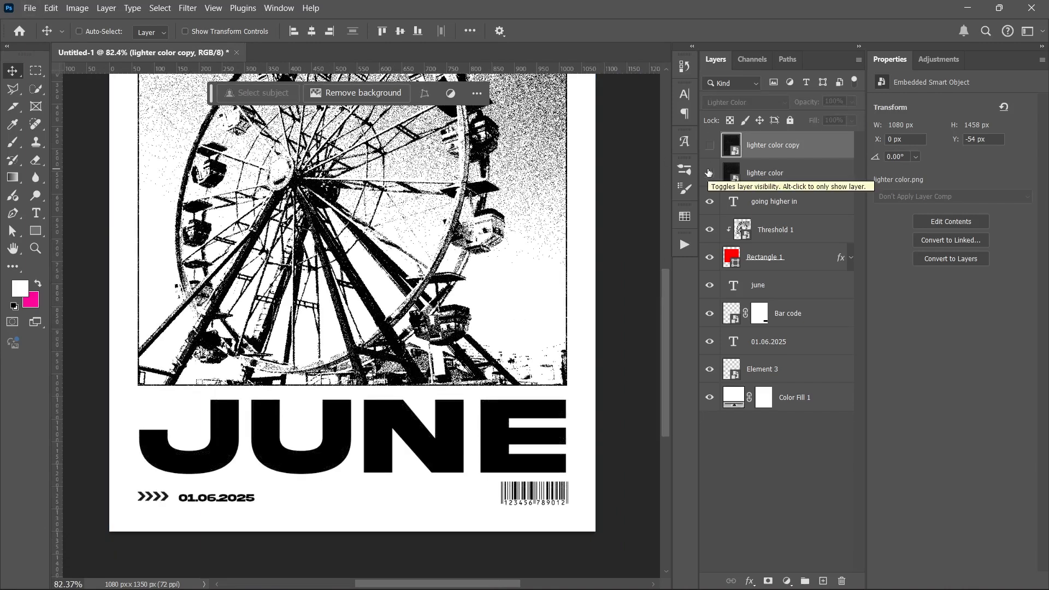
{"action": "left_click", "coordinate": [709, 145]}
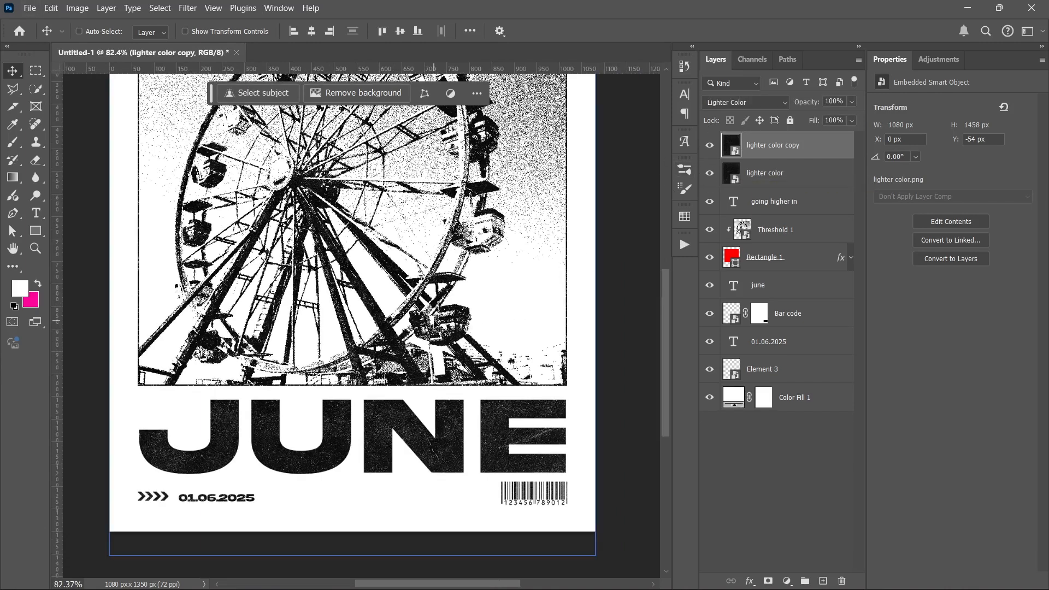
{"action": "scroll", "coordinate": [436, 324], "scroll_direction": "up", "scroll_amount": 2}
{"action": "scroll", "coordinate": [420, 303], "scroll_direction": "down", "scroll_amount": 2}
{"action": "scroll", "coordinate": [420, 301], "scroll_direction": "down", "scroll_amount": 1}
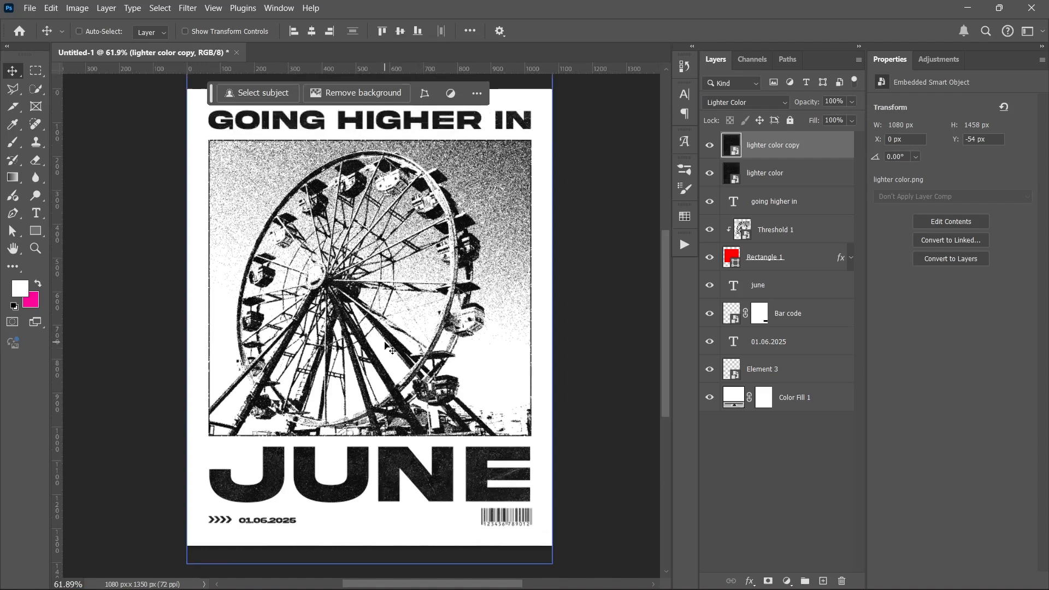
Step: Place the "multiply" texture from the June Assets folder on top of all layers, scaled to 87.10% to span the canvas width
{"action": "mouse_move", "coordinate": [552, 588]}
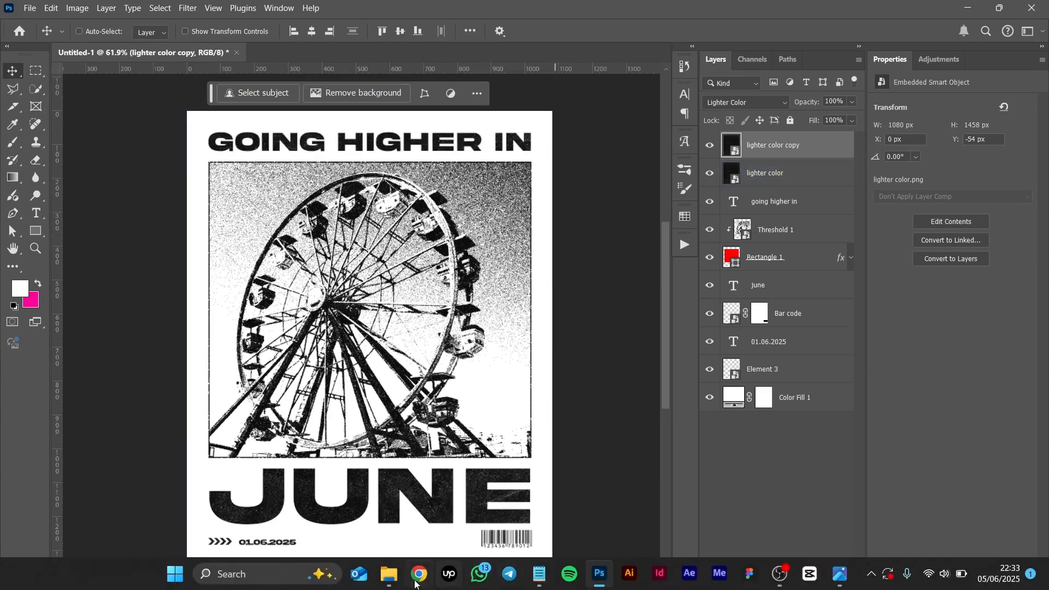
{"action": "left_click", "coordinate": [388, 585]}
{"action": "left_click_drag", "start_coordinate": [558, 223], "coordinate": [554, 340]}
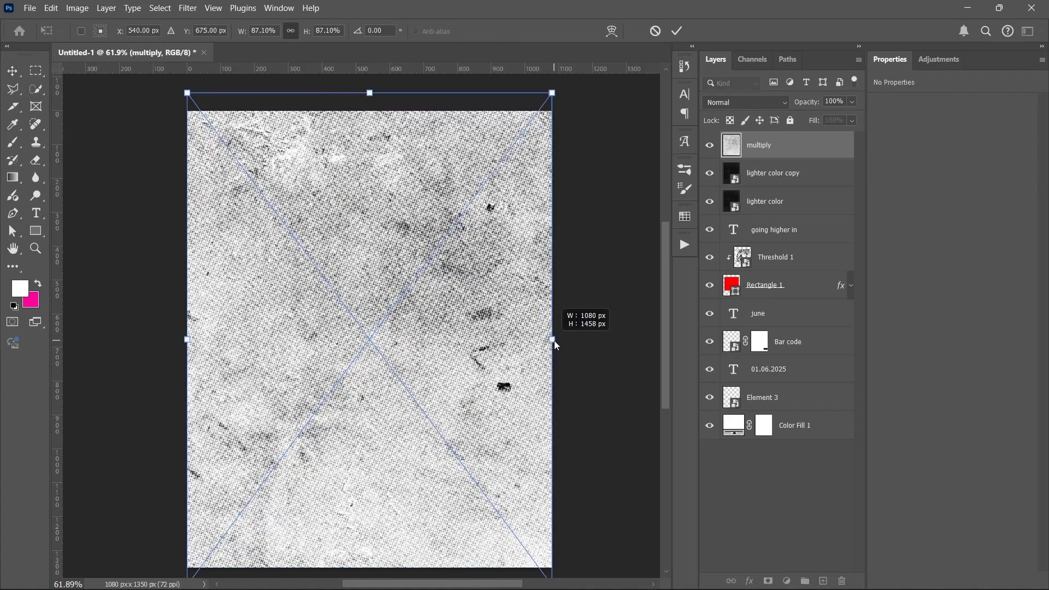
{"action": "left_click", "coordinate": [678, 32]}
Step: Set the multiply texture layer's blend mode to Multiply and its fill to 50%
{"action": "left_click", "coordinate": [743, 102]}
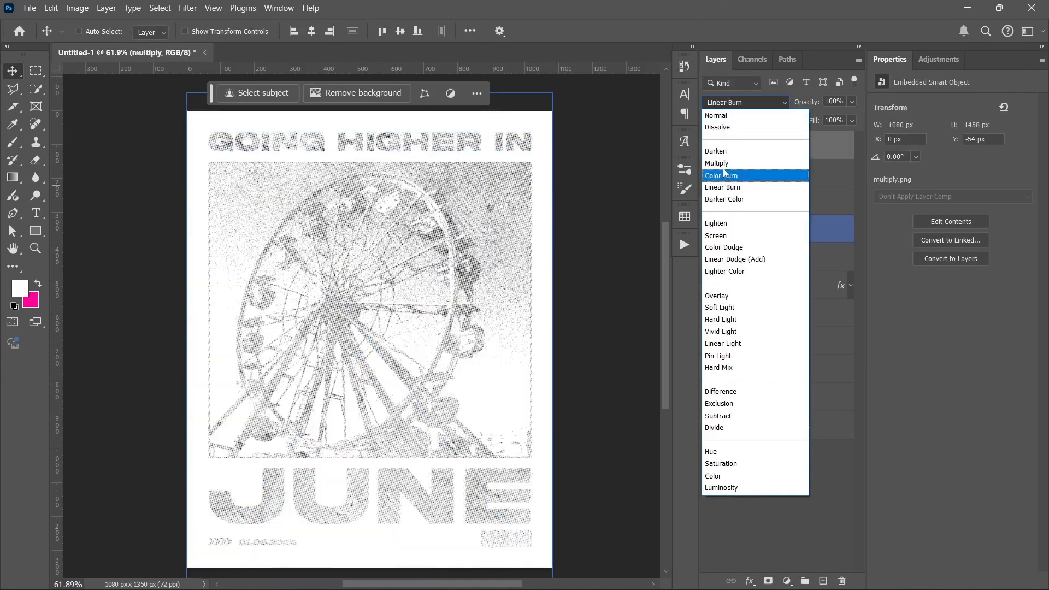
{"action": "left_click", "coordinate": [723, 164]}
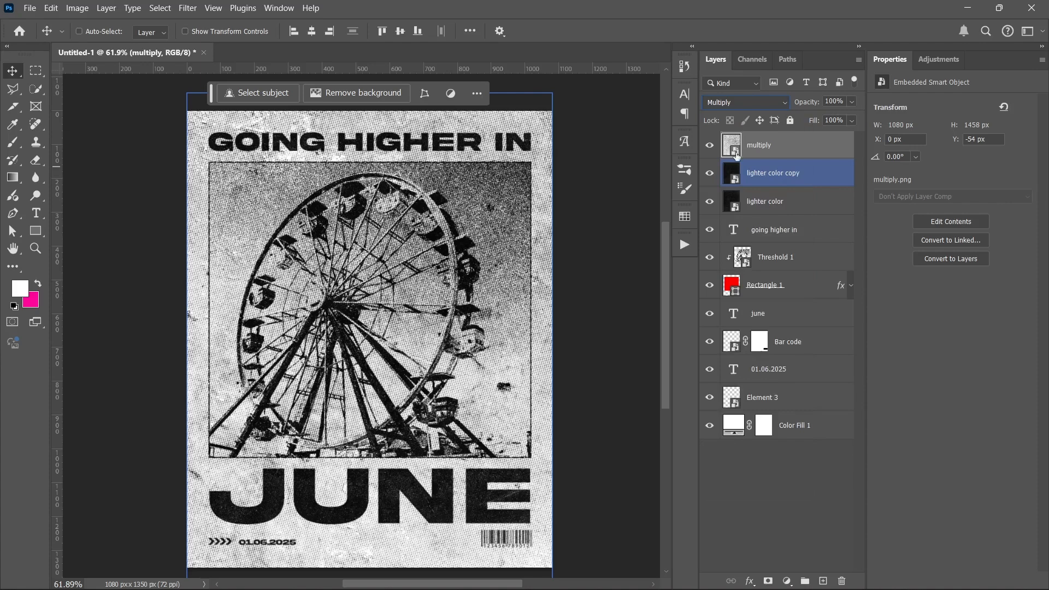
{"action": "left_click", "coordinate": [851, 120]}
{"action": "left_click_drag", "start_coordinate": [857, 135], "coordinate": [824, 139]}
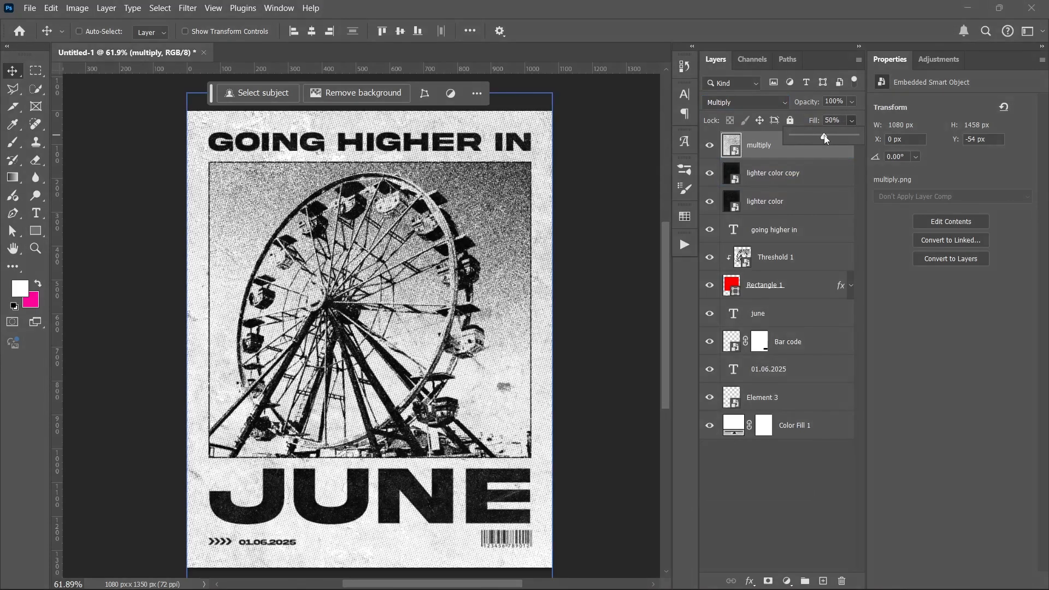
{"action": "left_click", "coordinate": [791, 475]}
{"action": "scroll", "coordinate": [494, 311], "scroll_direction": "down", "scroll_amount": 1}
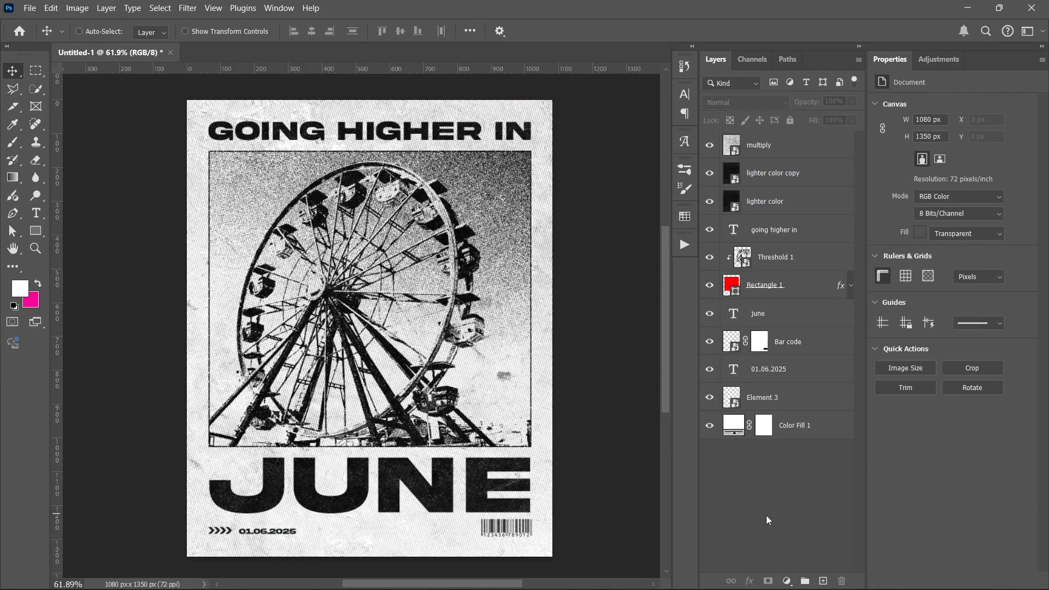
Step: Add a Gradient Map adjustment above the multiply texture layer using the near-black-to-yellow gradient preset
{"action": "left_click", "coordinate": [789, 156]}
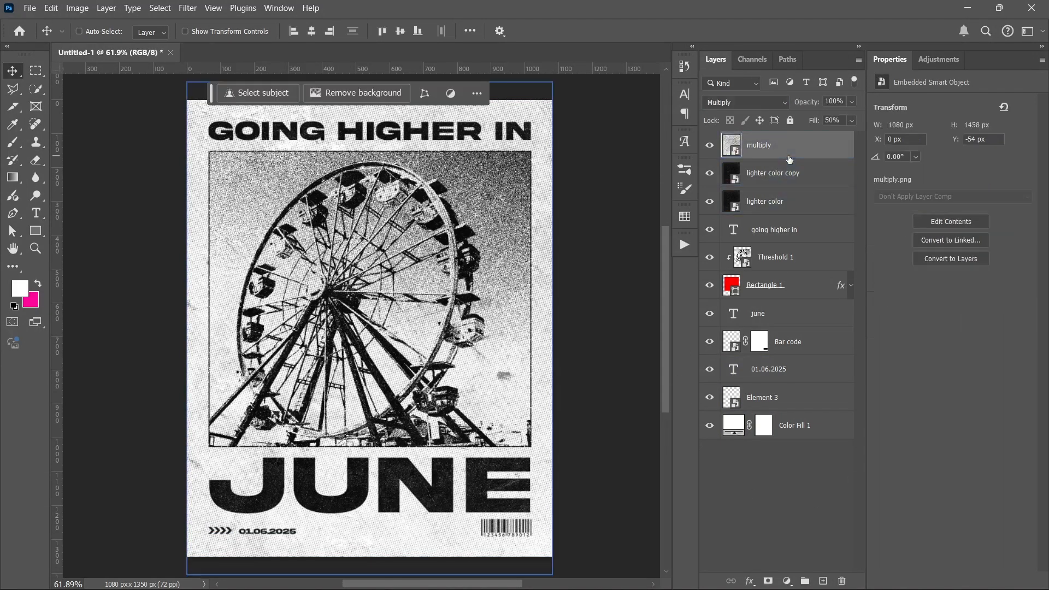
{"action": "left_click", "coordinate": [789, 581]}
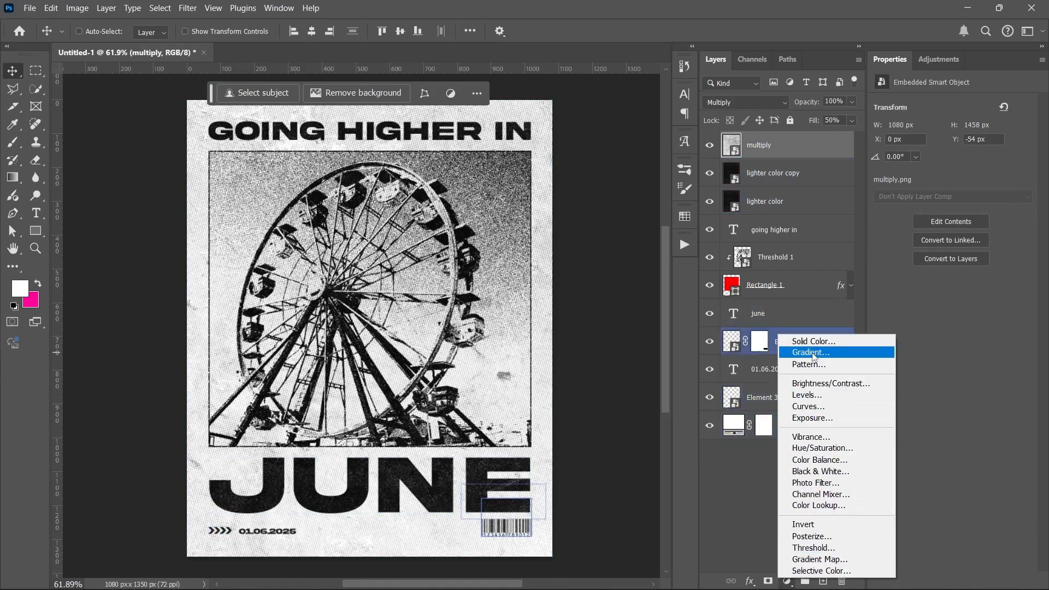
{"action": "left_click", "coordinate": [839, 561]}
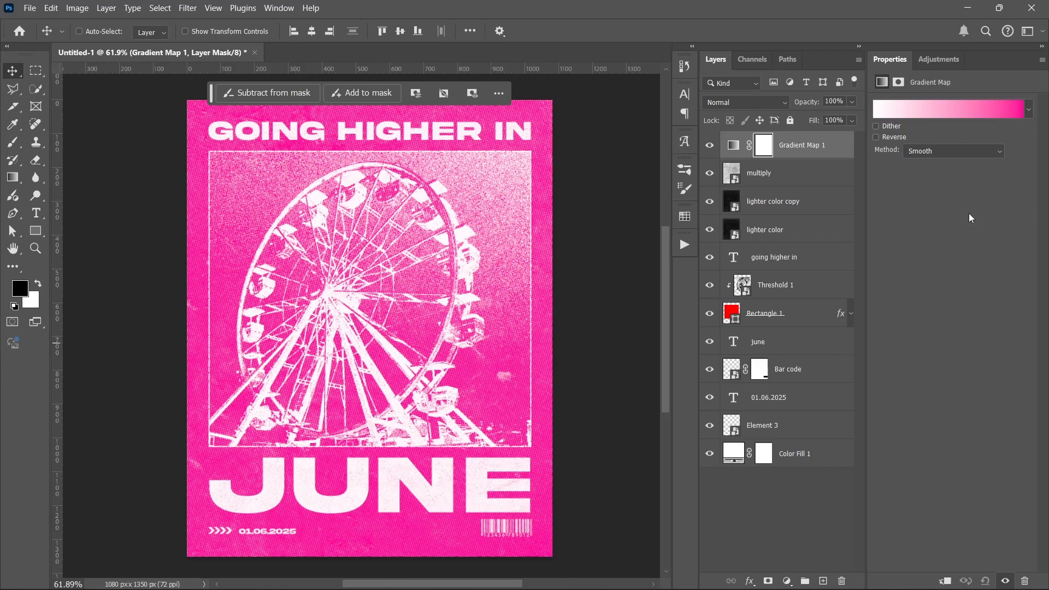
{"action": "left_click", "coordinate": [951, 109]}
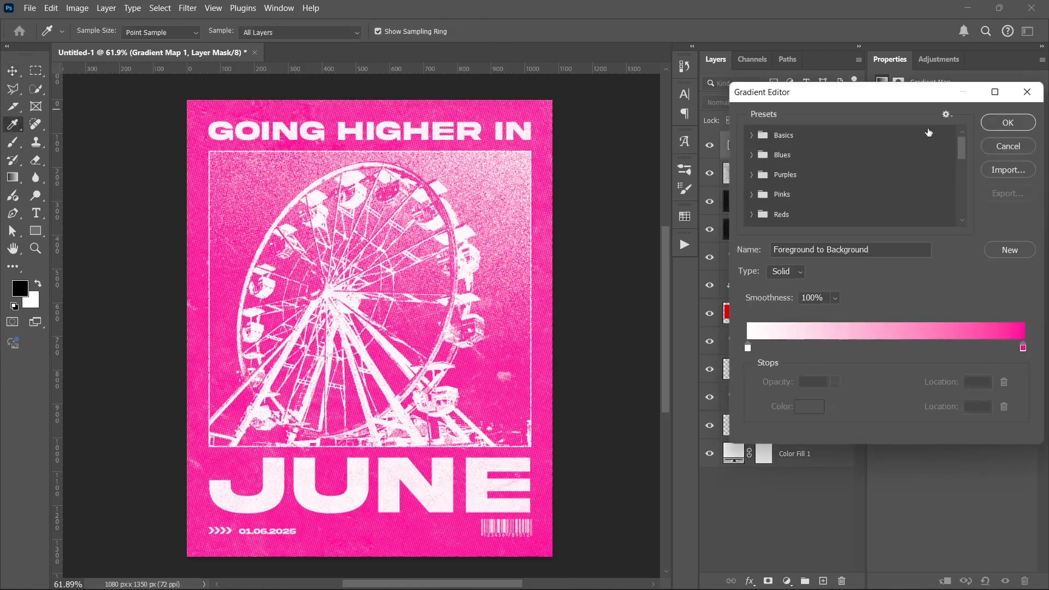
{"action": "left_click_drag", "start_coordinate": [964, 145], "coordinate": [968, 221]}
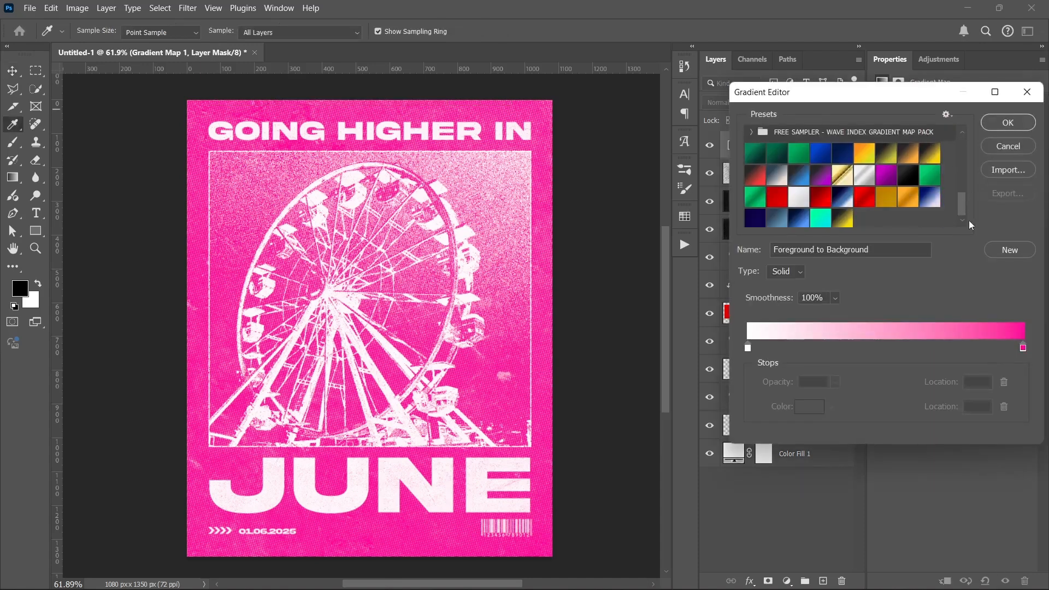
{"action": "left_click", "coordinate": [842, 218]}
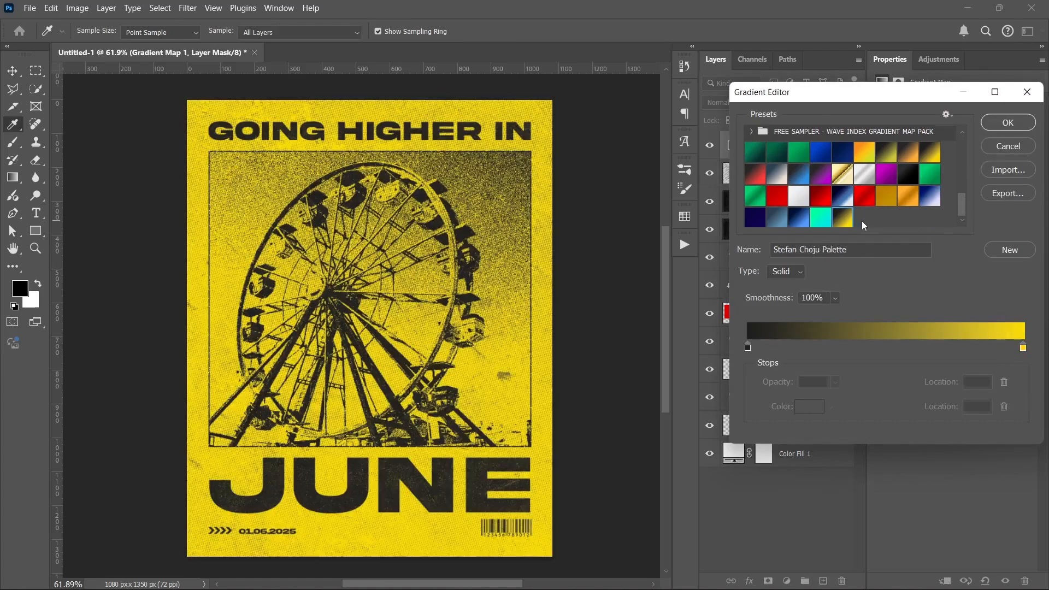
Step: Use 1d1d1d for the gradient map's dark stop and fbde01 for its yellow stop, and apply the gradient
{"action": "left_click", "coordinate": [748, 348]}
{"action": "left_click", "coordinate": [802, 407]}
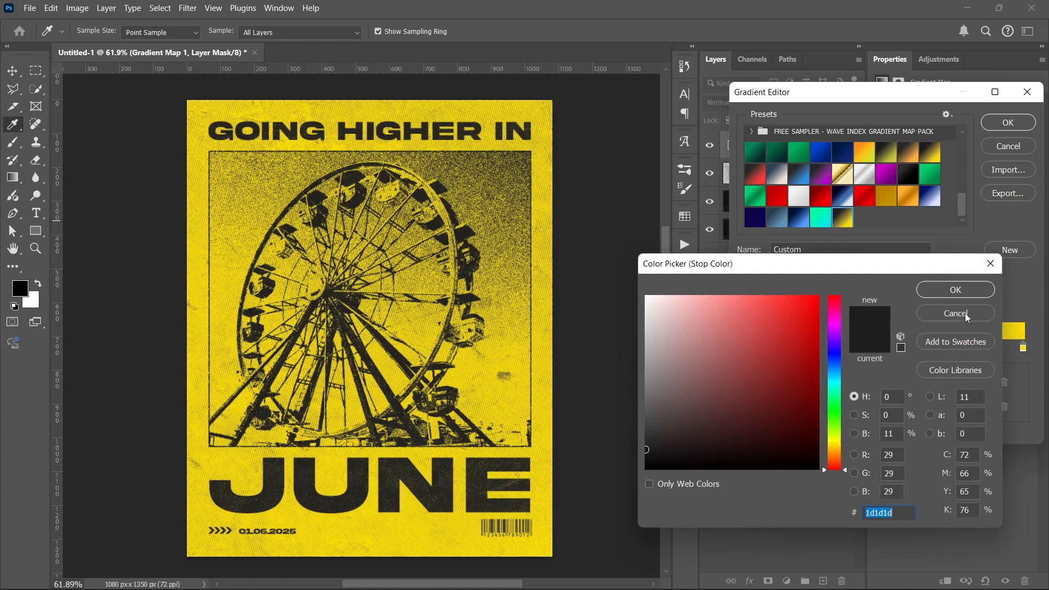
{"action": "left_click", "coordinate": [969, 290]}
{"action": "left_click", "coordinate": [1023, 348]}
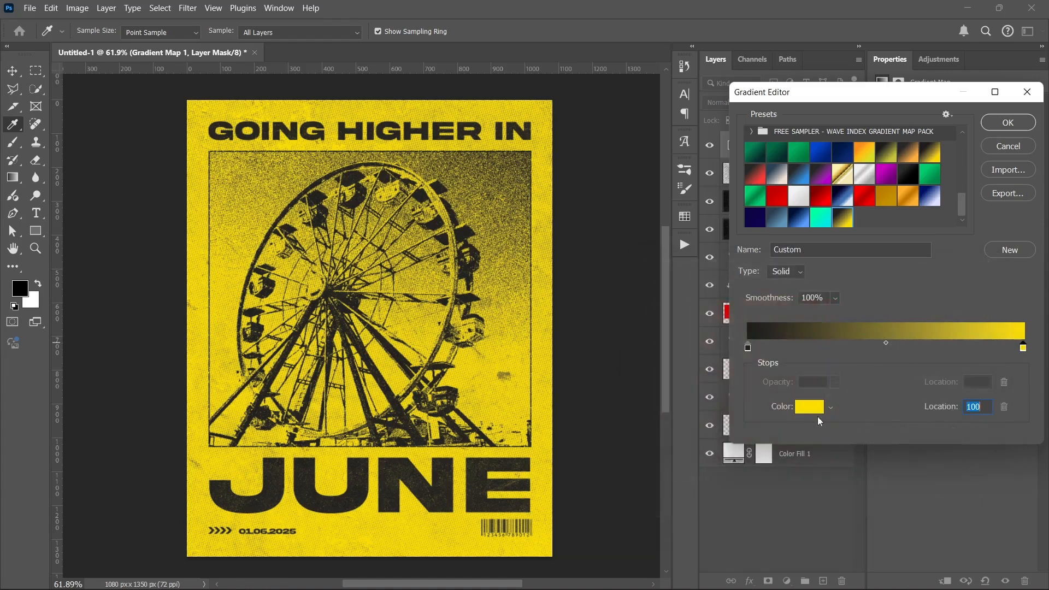
{"action": "left_click", "coordinate": [818, 411]}
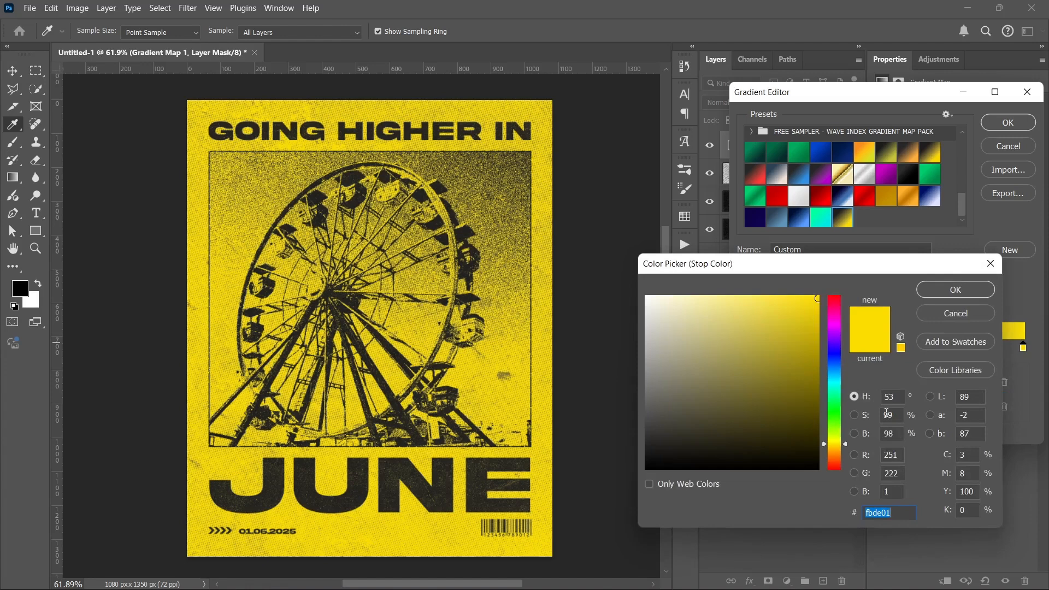
{"action": "left_click", "coordinate": [963, 291]}
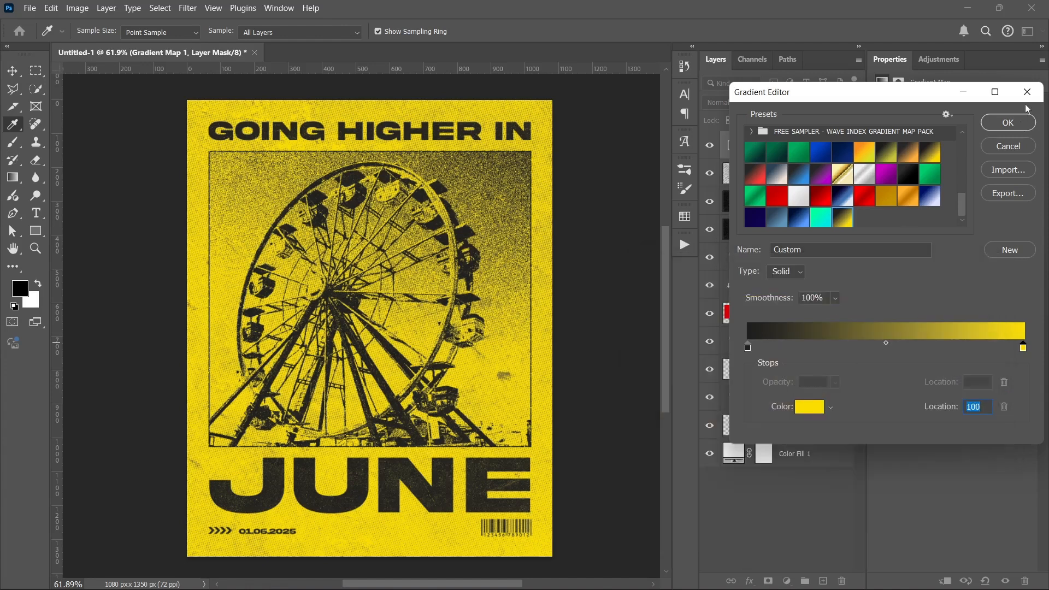
{"action": "left_click", "coordinate": [1008, 123]}
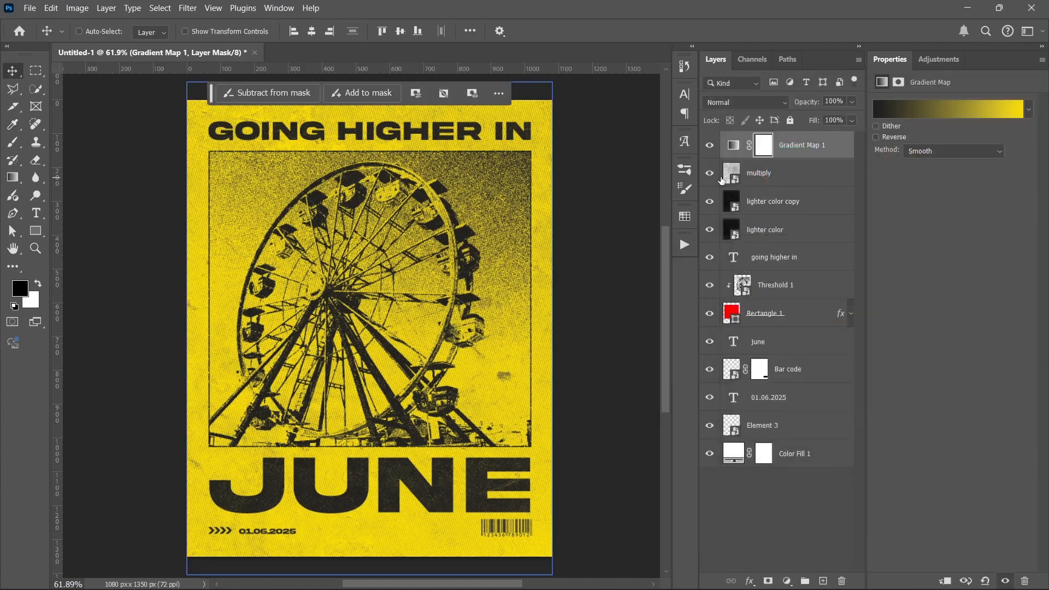
Step: Stamp all visible layers into a new layer above the gradient map and convert it to a smart object
{"action": "left_click", "coordinate": [808, 149]}
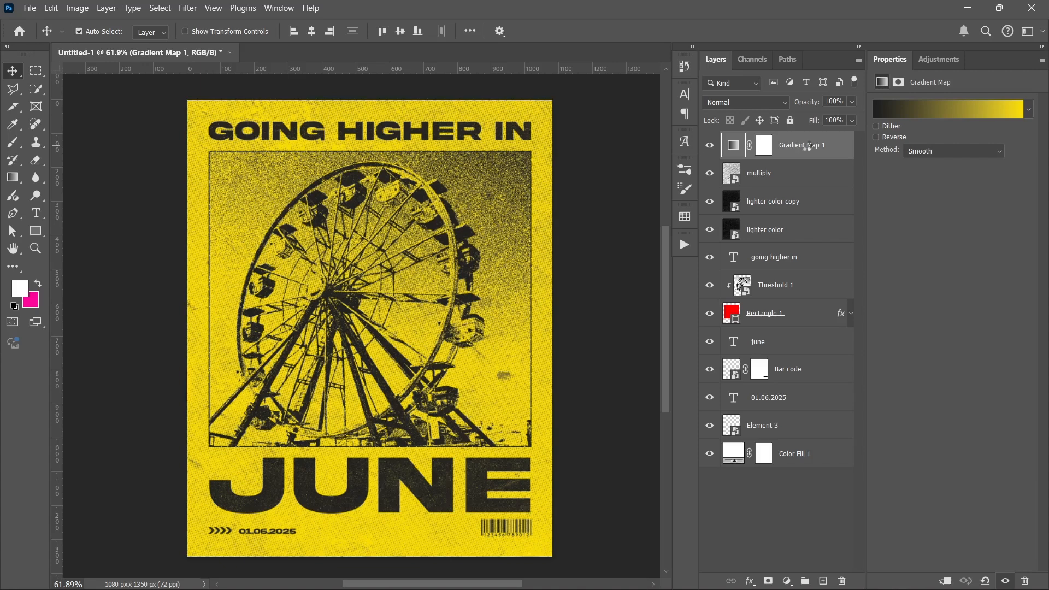
{"action": "key", "text": "ctrl+shift+alt+e"}
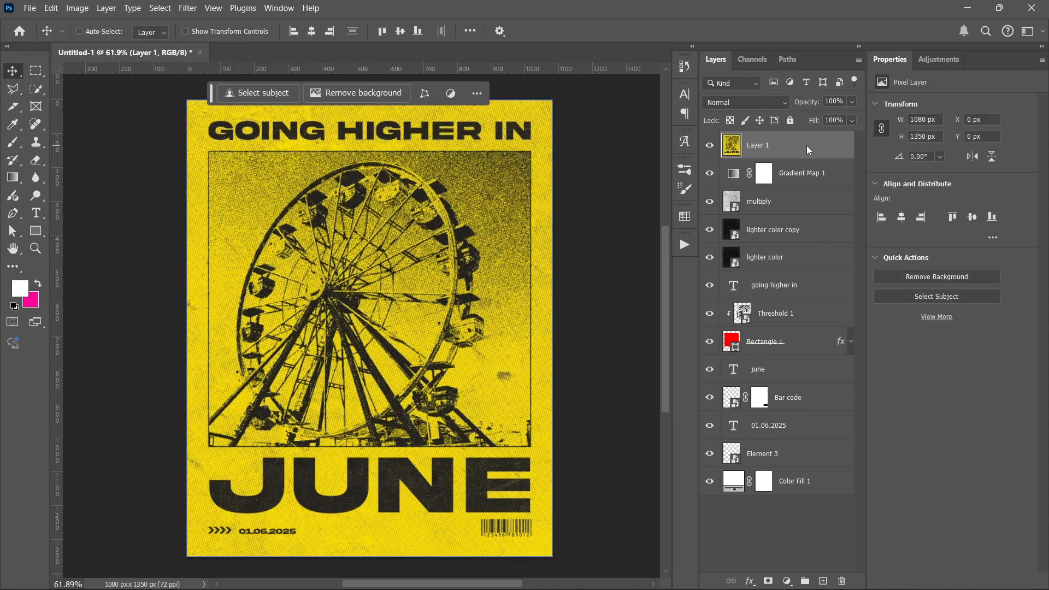
{"action": "right_click", "coordinate": [807, 146]}
{"action": "left_click", "coordinate": [845, 394]}
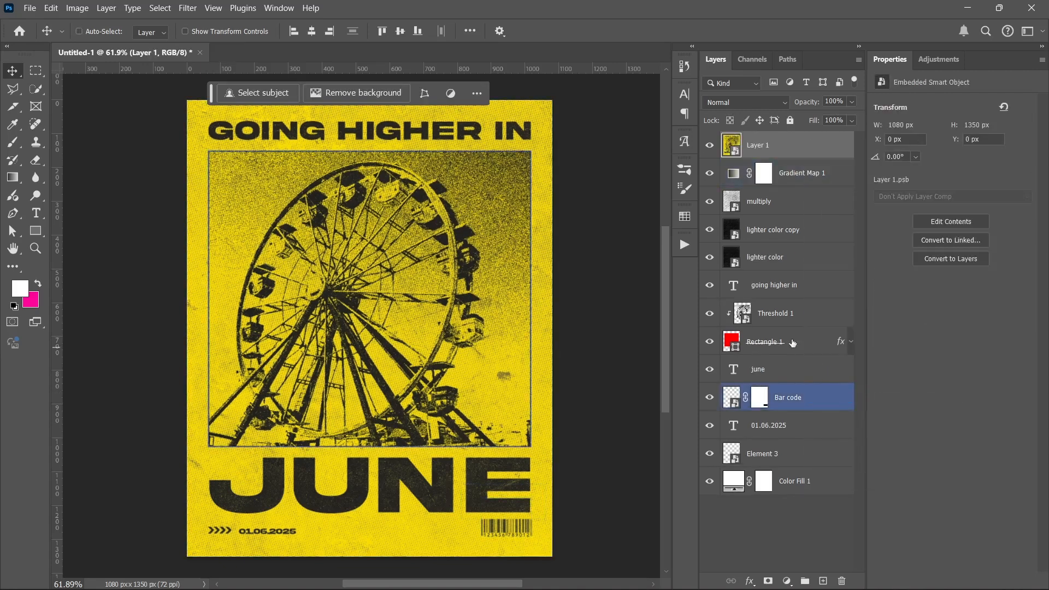
Step: Start a Camera Raw filter on the merged smart object and set Sharpening to 33
{"action": "left_click", "coordinate": [188, 7]}
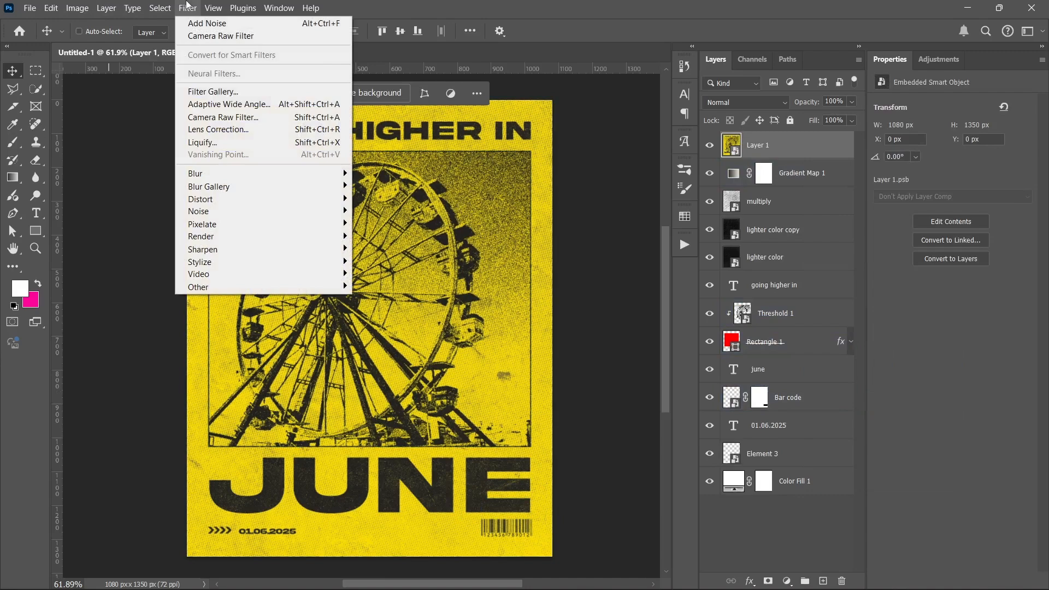
{"action": "left_click", "coordinate": [211, 32]}
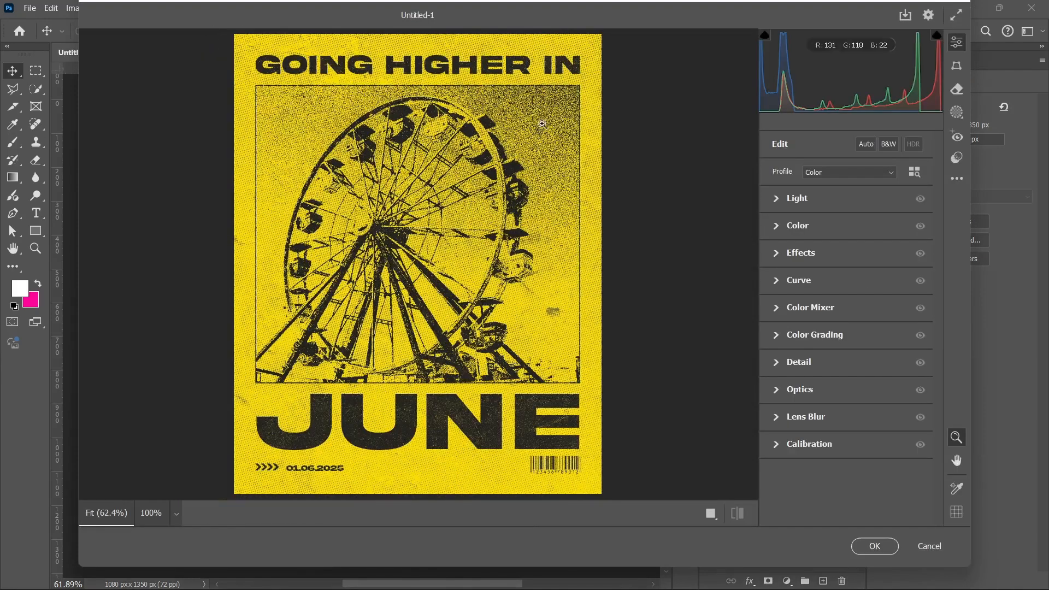
{"action": "left_click", "coordinate": [795, 362]}
{"action": "left_click", "coordinate": [788, 362]}
{"action": "left_click", "coordinate": [788, 362]}
{"action": "left_click_drag", "start_coordinate": [773, 395], "coordinate": [807, 395]}
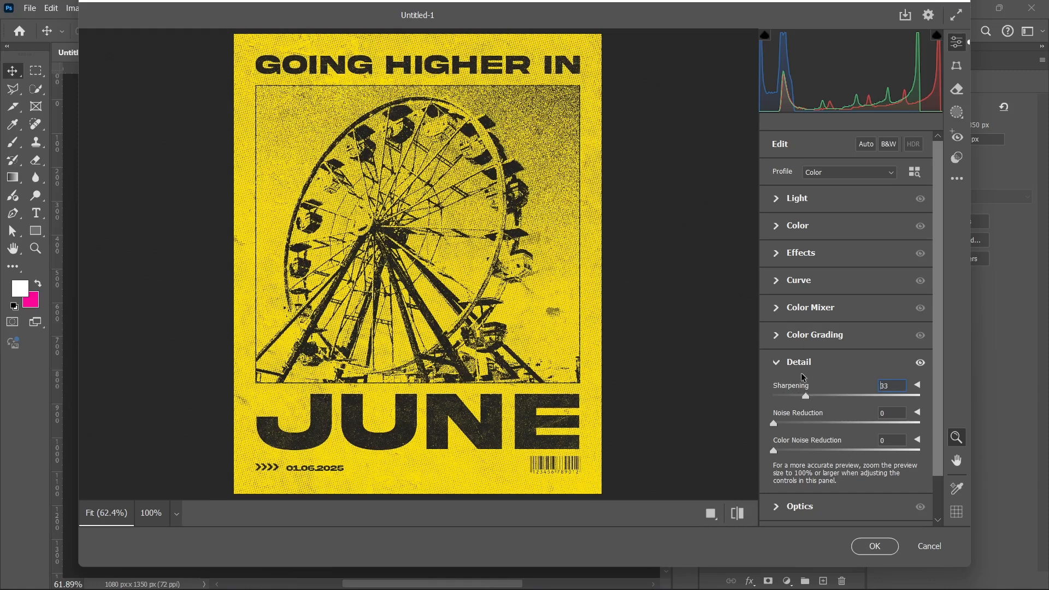
{"action": "left_click", "coordinate": [801, 370]}
Step: Set the Camera Raw effects to Texture +100, Grain 17 and Vignette -22
{"action": "left_click", "coordinate": [797, 256]}
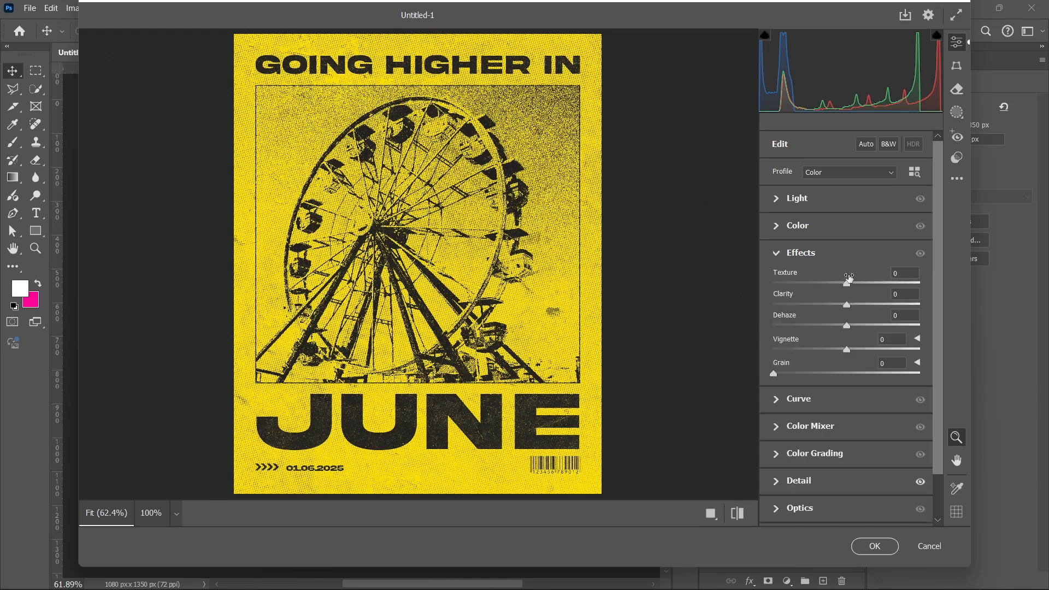
{"action": "left_click_drag", "start_coordinate": [846, 283], "coordinate": [1047, 291]}
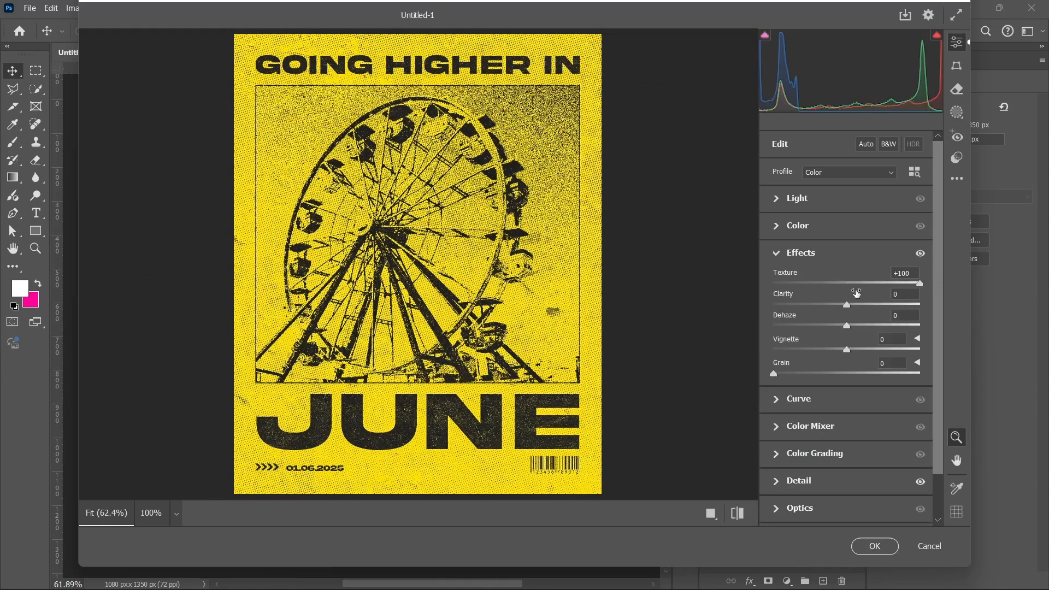
{"action": "left_click", "coordinate": [797, 374]}
{"action": "left_click_drag", "start_coordinate": [846, 350], "coordinate": [830, 352]}
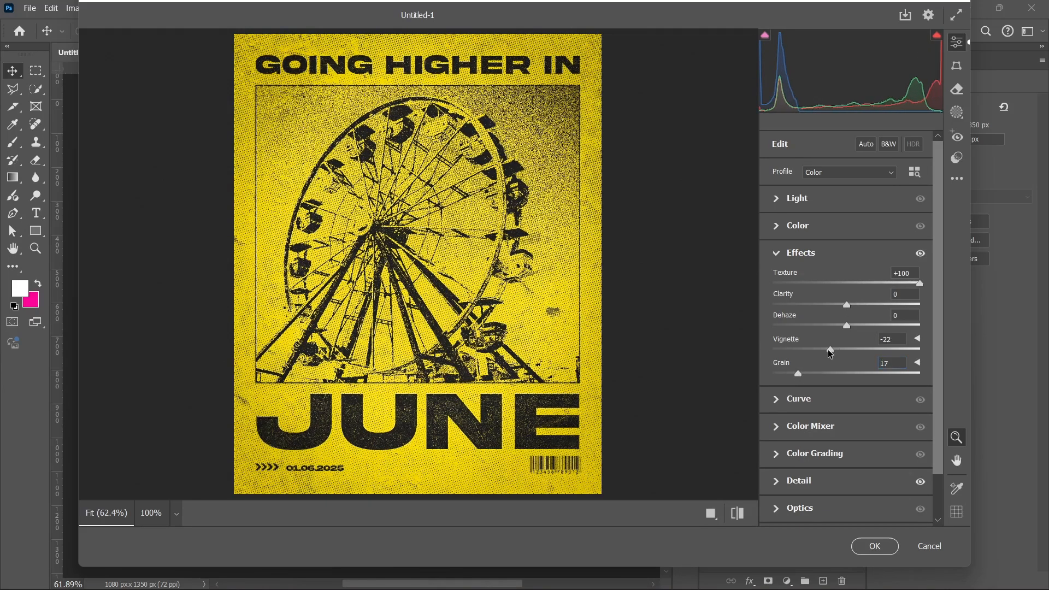
{"action": "left_click", "coordinate": [796, 252]}
Step: Raise the Camera Raw color Saturation to +6
{"action": "left_click", "coordinate": [790, 237]}
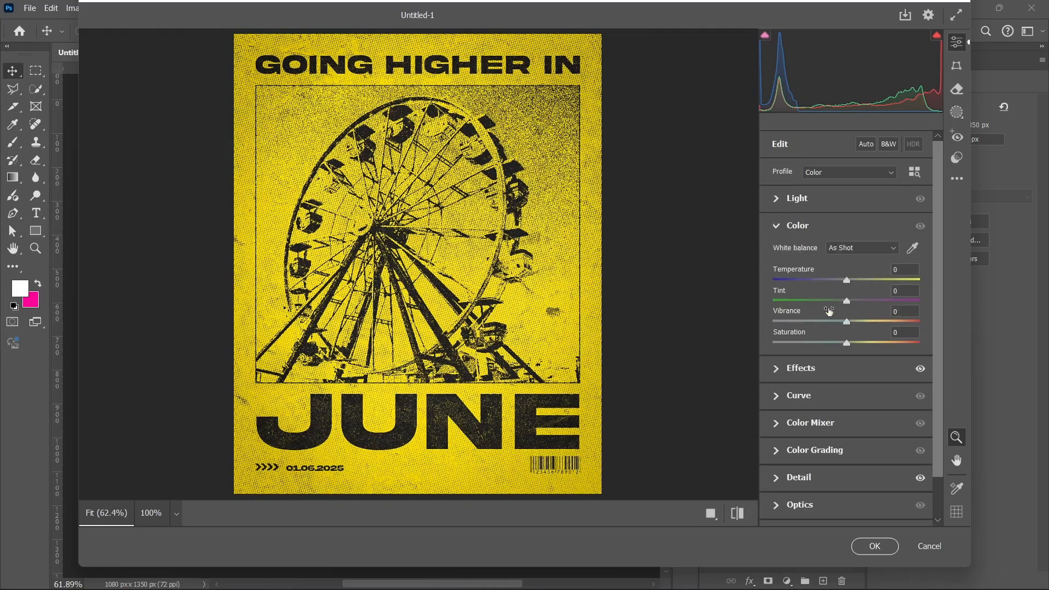
{"action": "left_click_drag", "start_coordinate": [849, 348], "coordinate": [852, 331]}
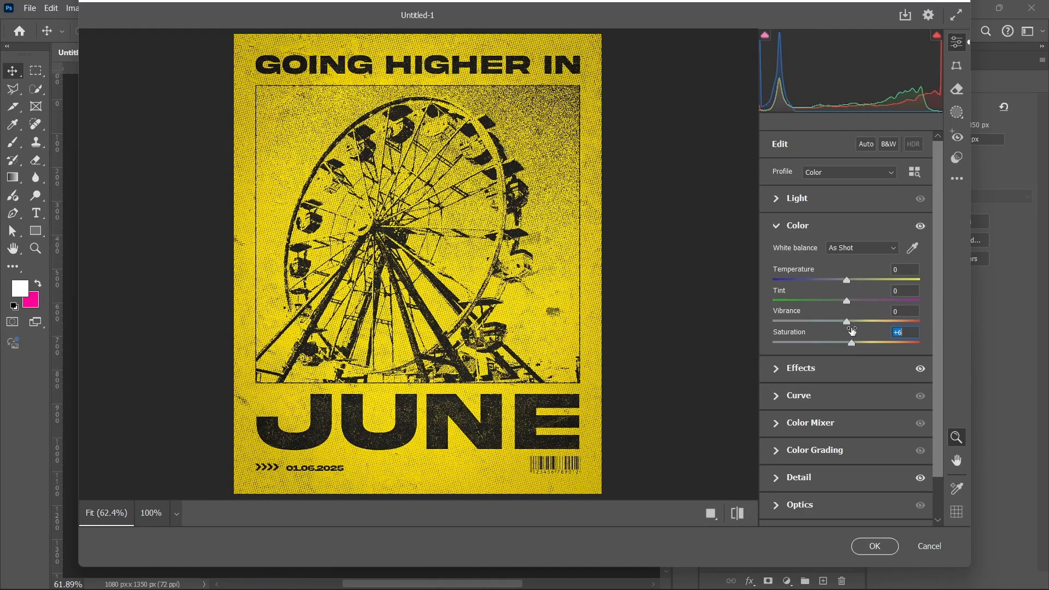
{"action": "left_click", "coordinate": [792, 229]}
Step: Set Exposure +0.35, Contrast +11, Highlights -41 and Shadows +22, apply the Camera Raw filter and deselect the layer
{"action": "left_click", "coordinate": [791, 205]}
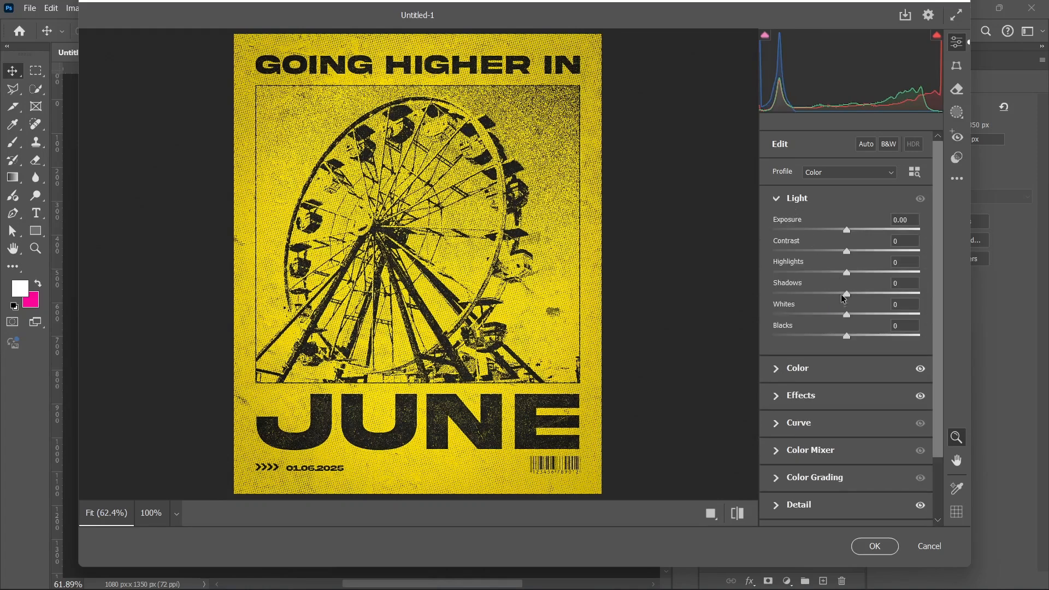
{"action": "left_click_drag", "start_coordinate": [847, 230], "coordinate": [863, 294]}
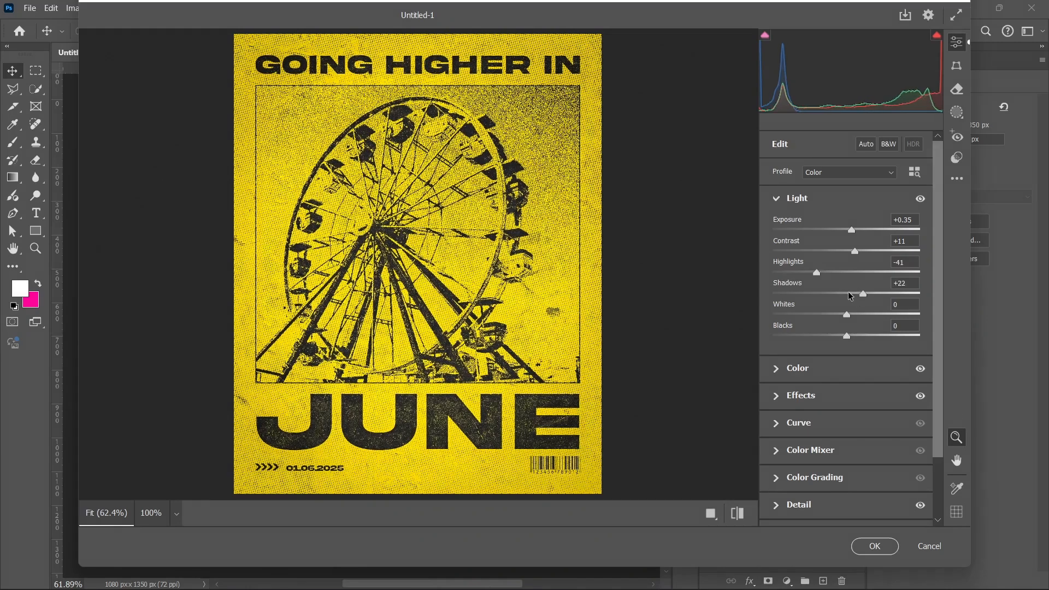
{"action": "left_click", "coordinate": [795, 202]}
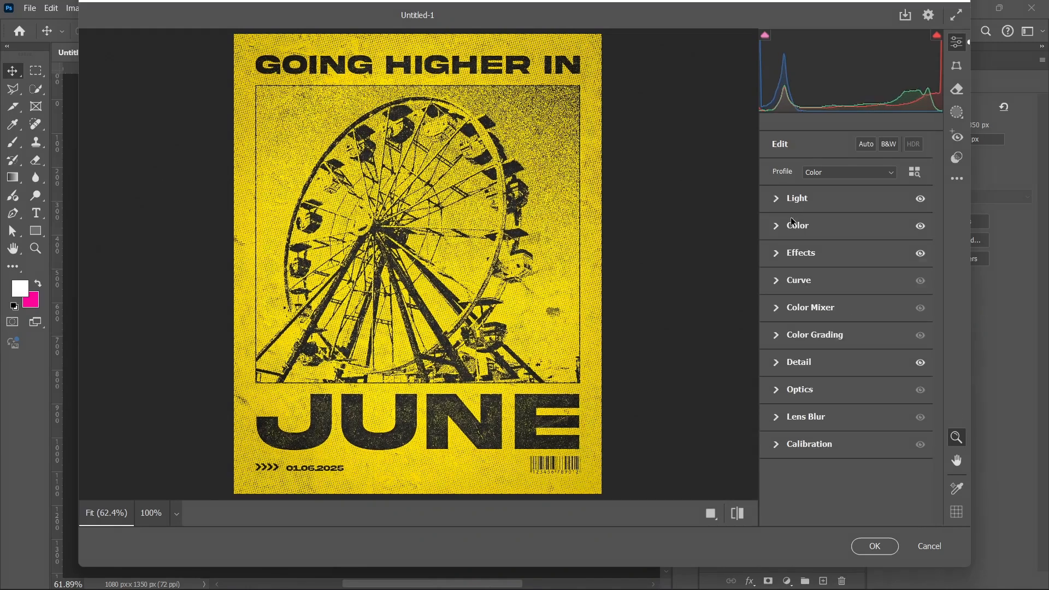
{"action": "left_click", "coordinate": [874, 546]}
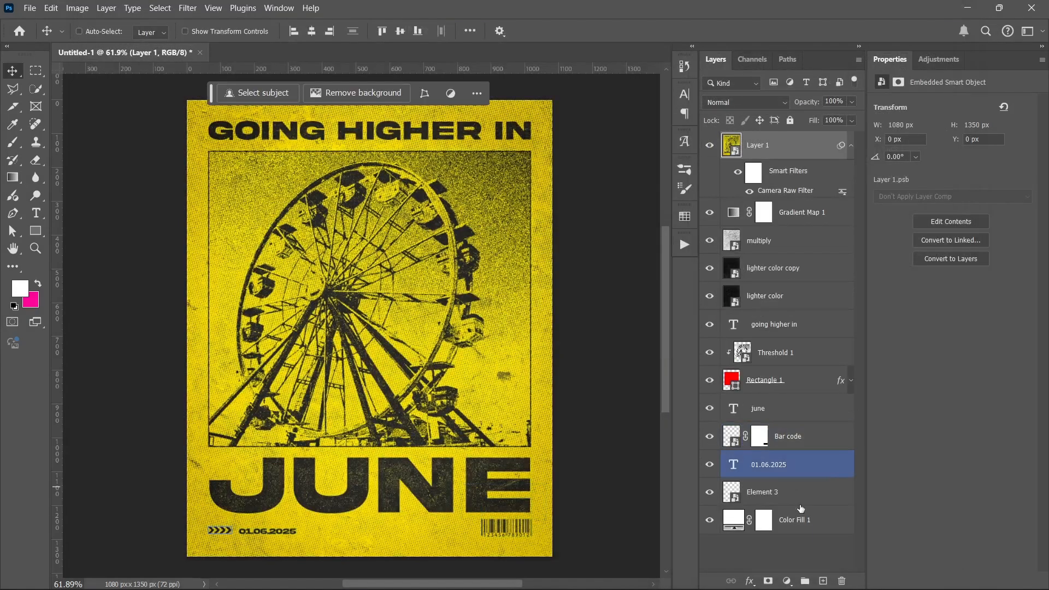
{"action": "left_click", "coordinate": [797, 549]}
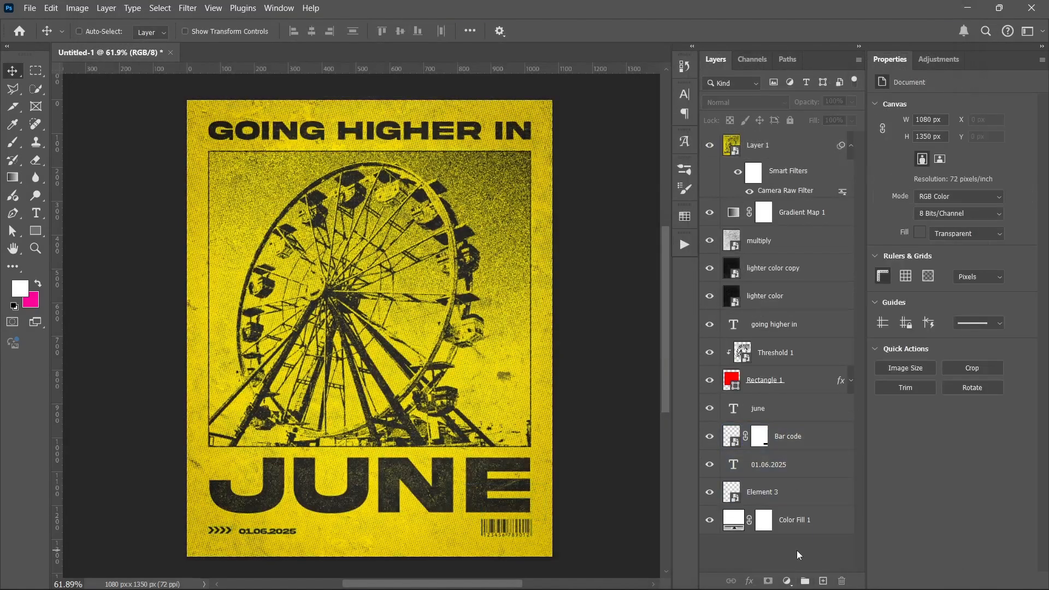